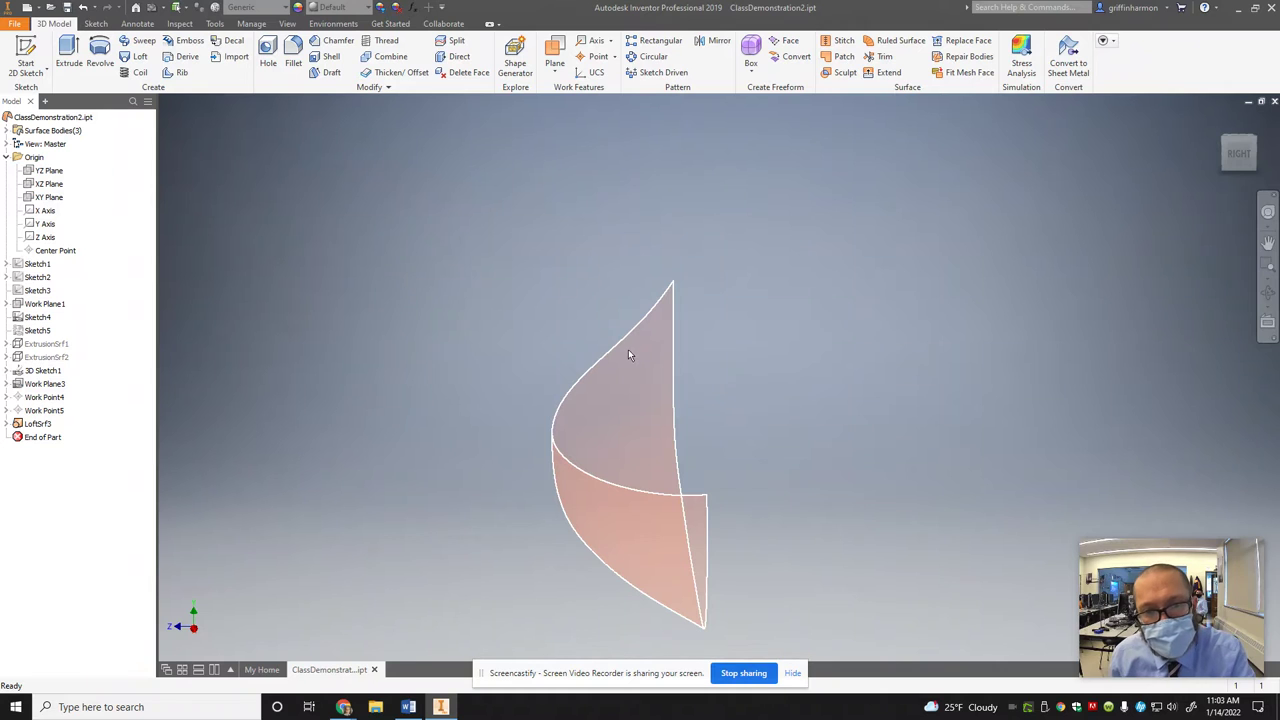
Thicken the lofted surface by 0.03 in into a new solid and accept the approximated thickness
left_click(628, 350)
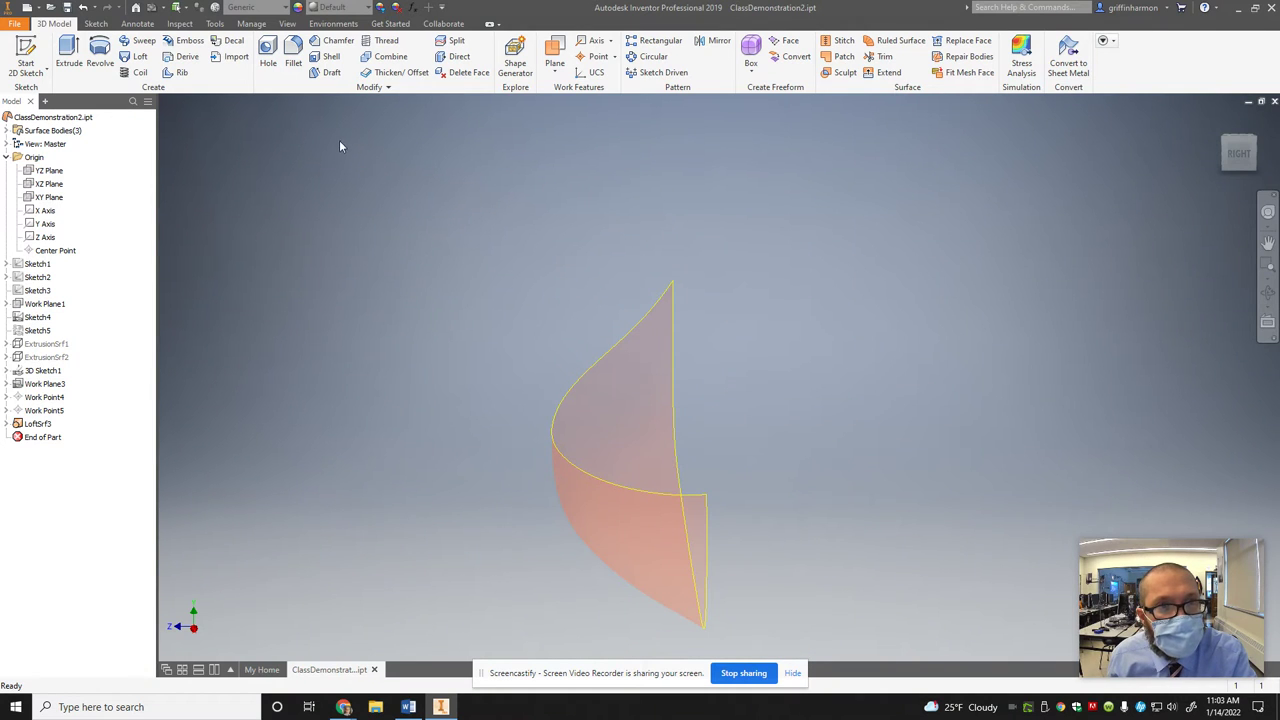
left_click(393, 72)
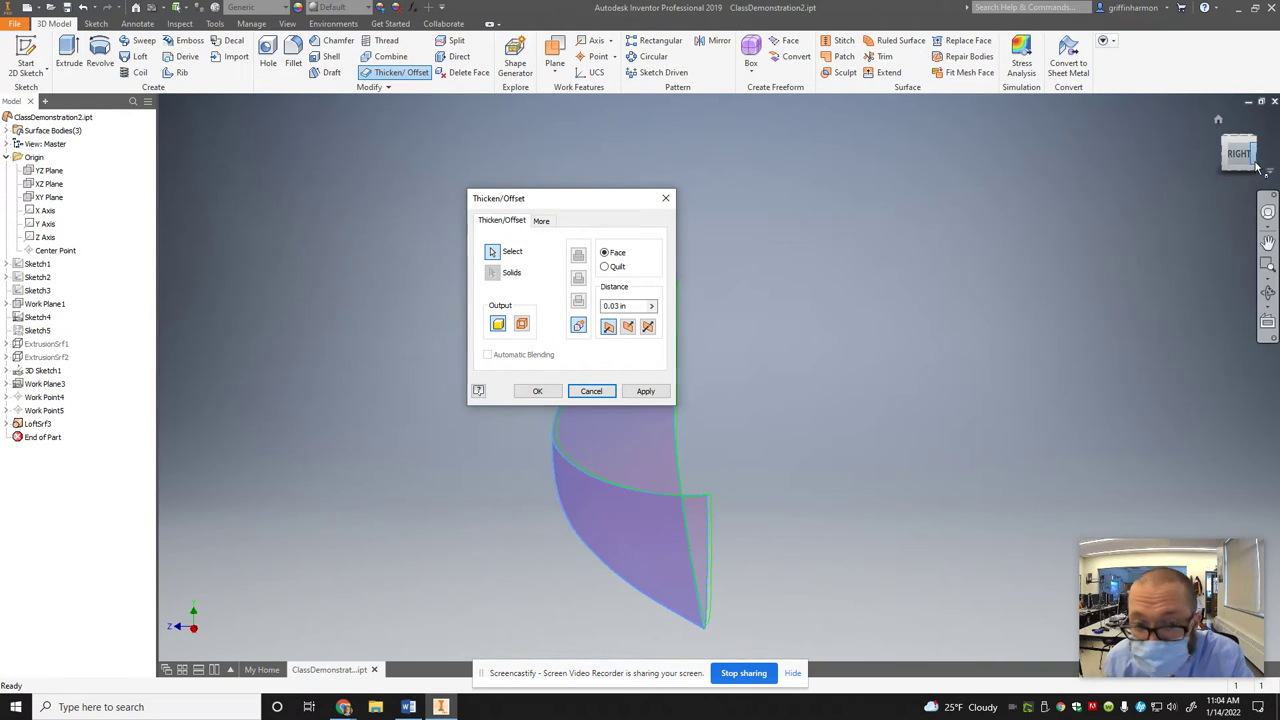
mouse_move(1255, 163)
left_mouse_down()
mouse_move(1223, 207)
mouse_move(1193, 106)
mouse_move(1207, 110)
left_mouse_up()
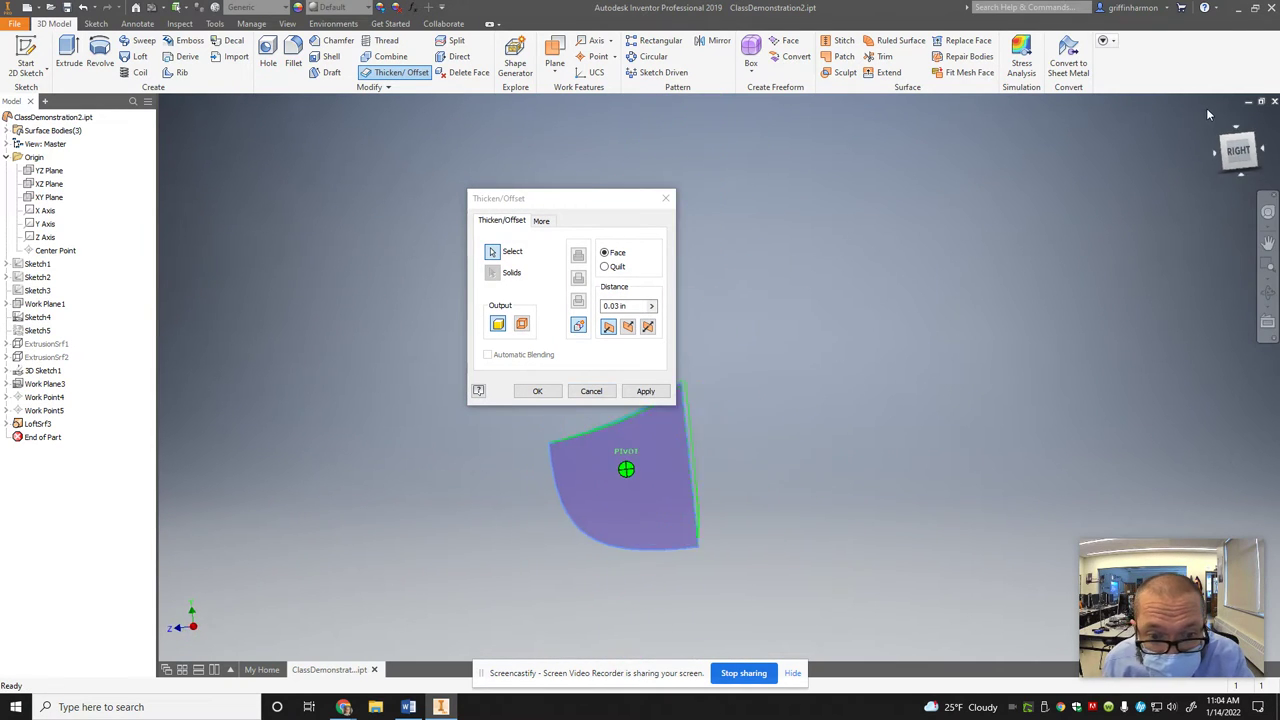
middle_click_drag(1211, 130, 680, 606, "shift")
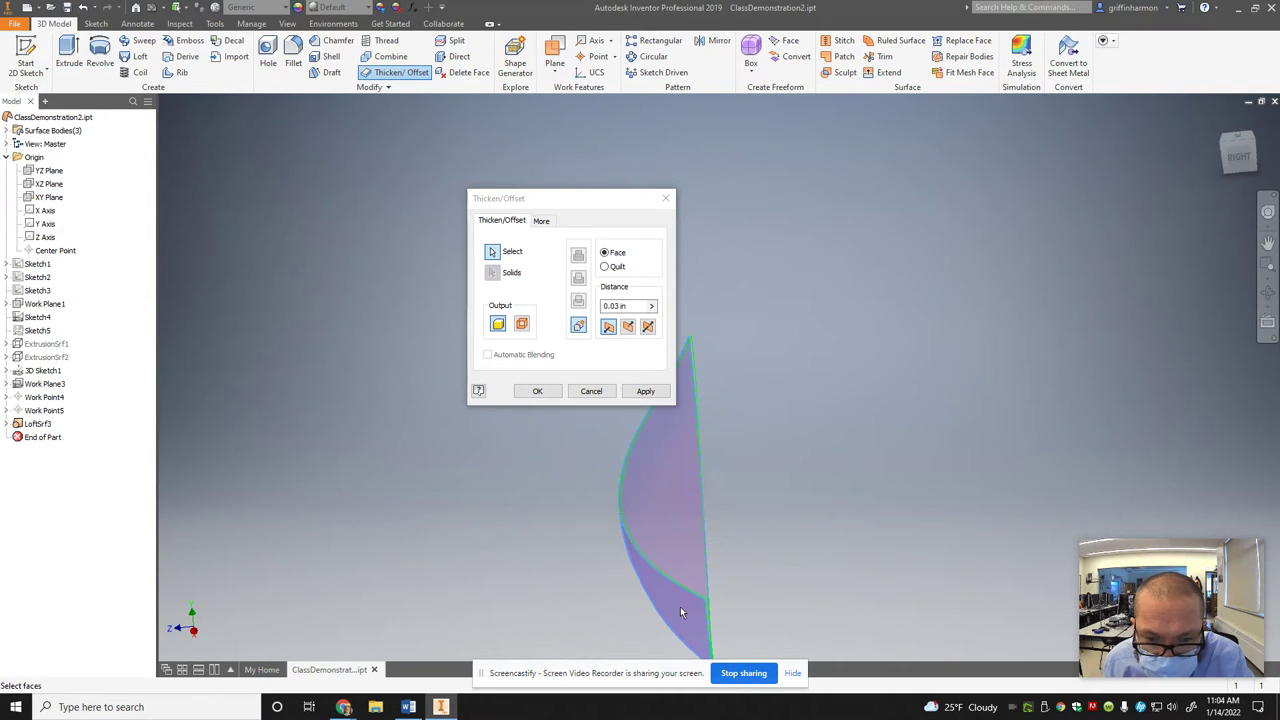
scroll(640, 588, "up", 4)
scroll(641, 595, "down", 6)
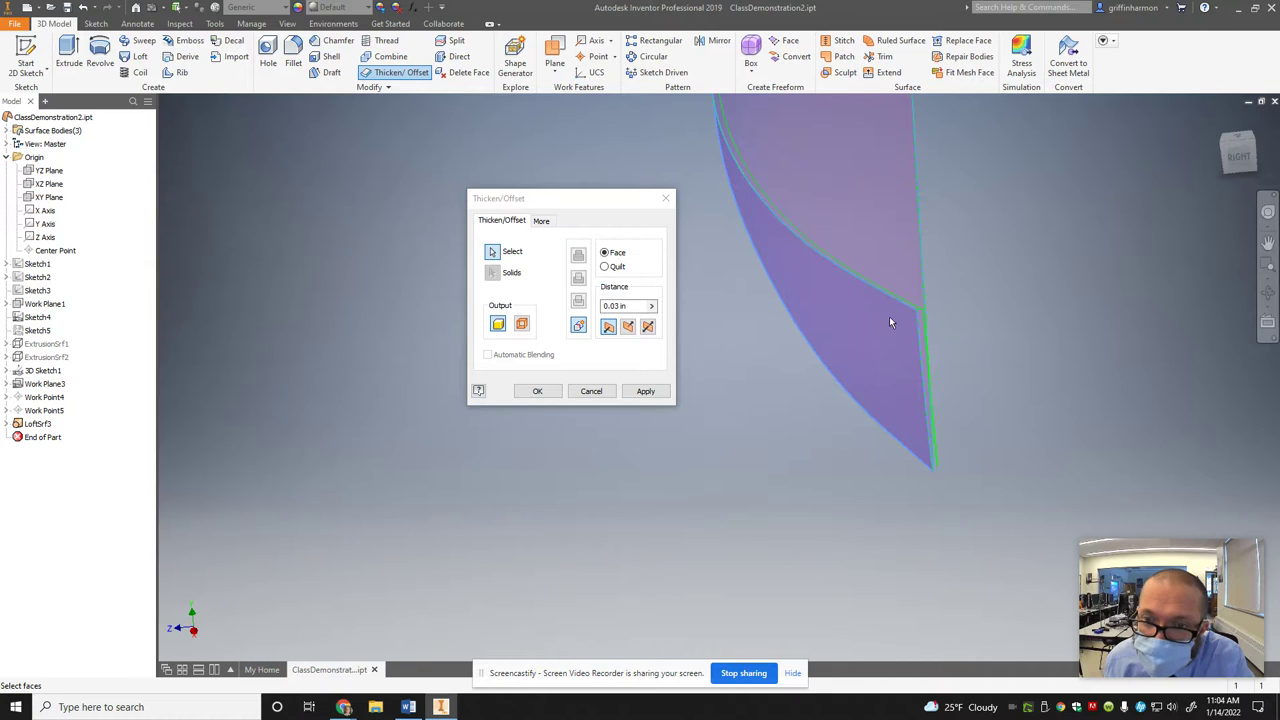
scroll(889, 316, "up", 3)
left_click_drag(1242, 138, 1200, 130)
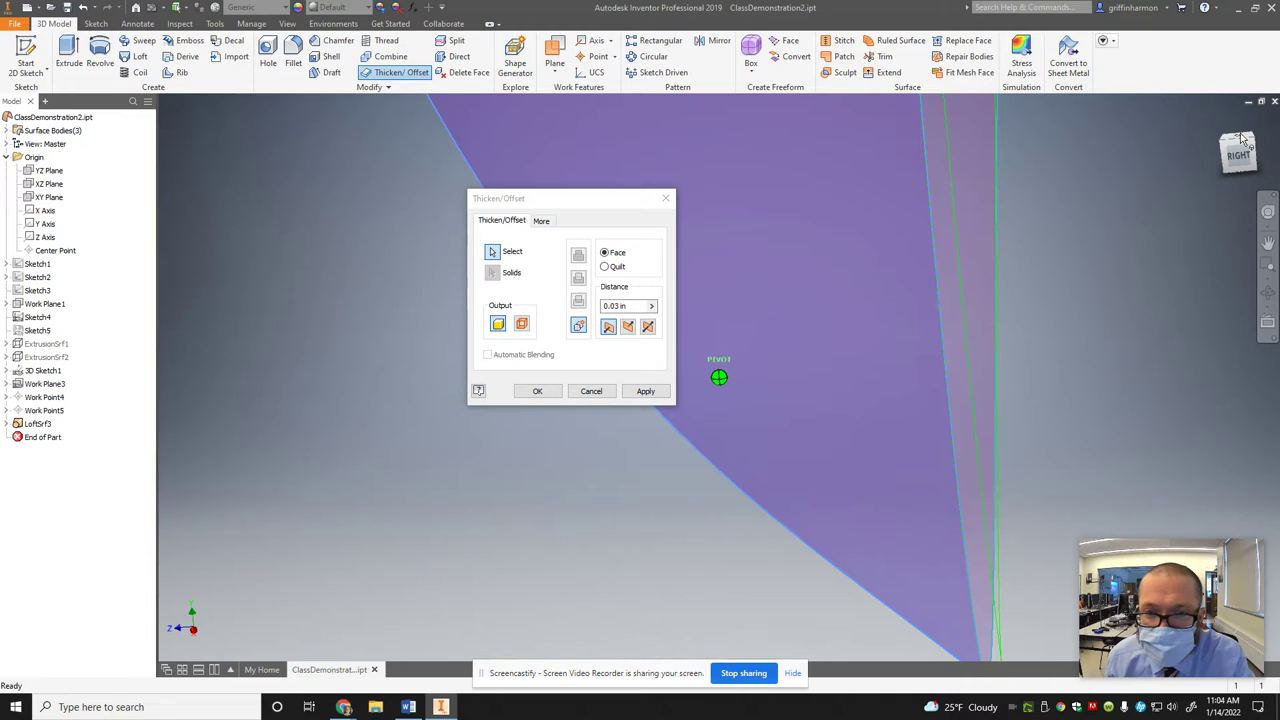
scroll(1164, 142, "down", 5)
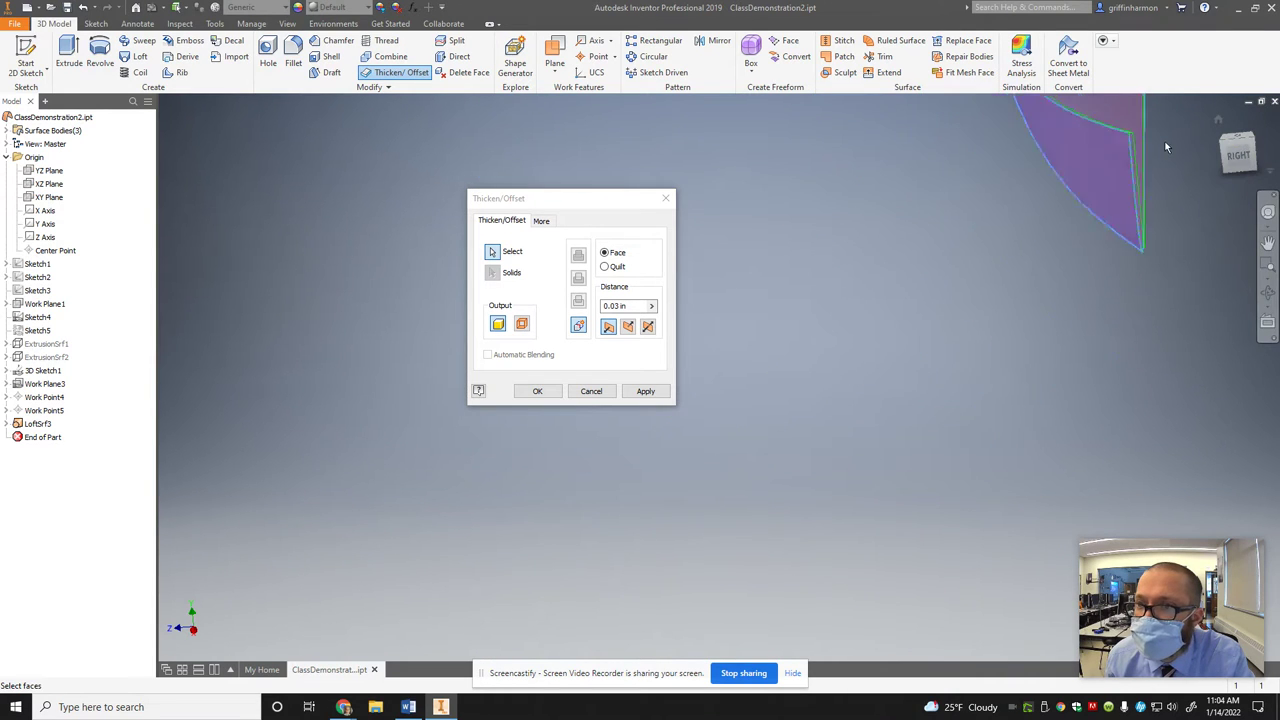
scroll(670, 170, "up", 4)
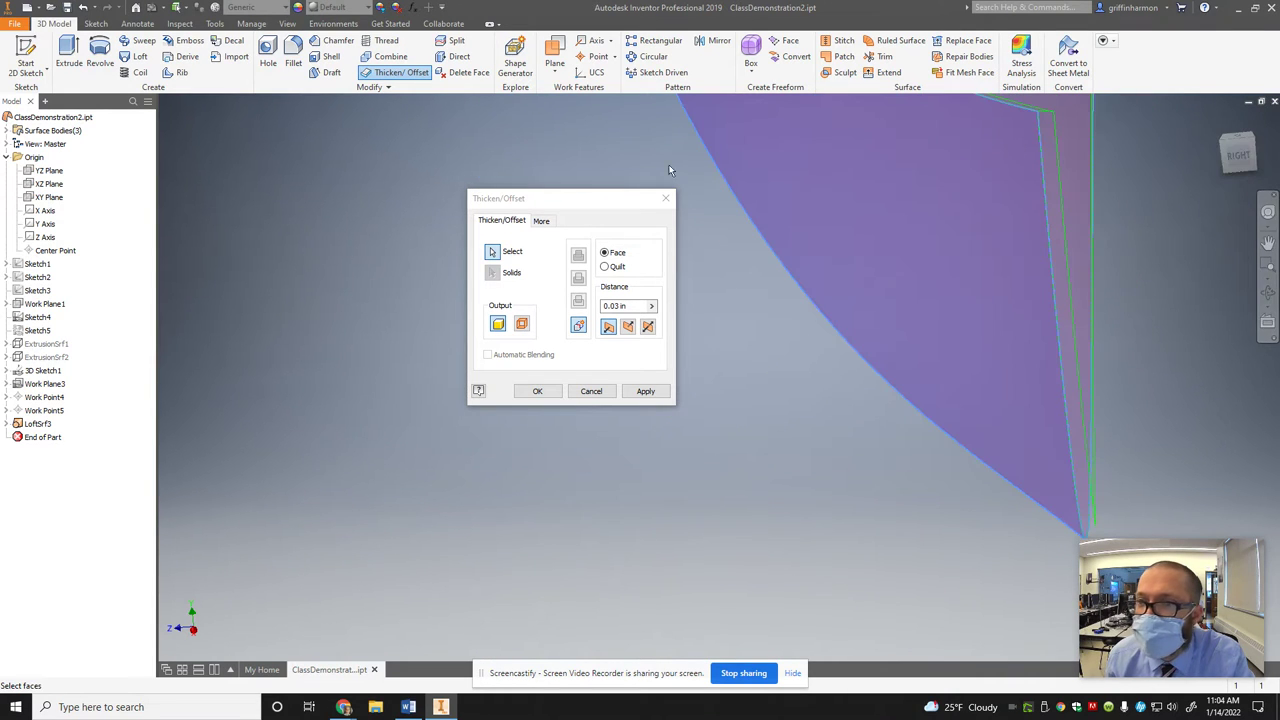
left_click(1225, 148)
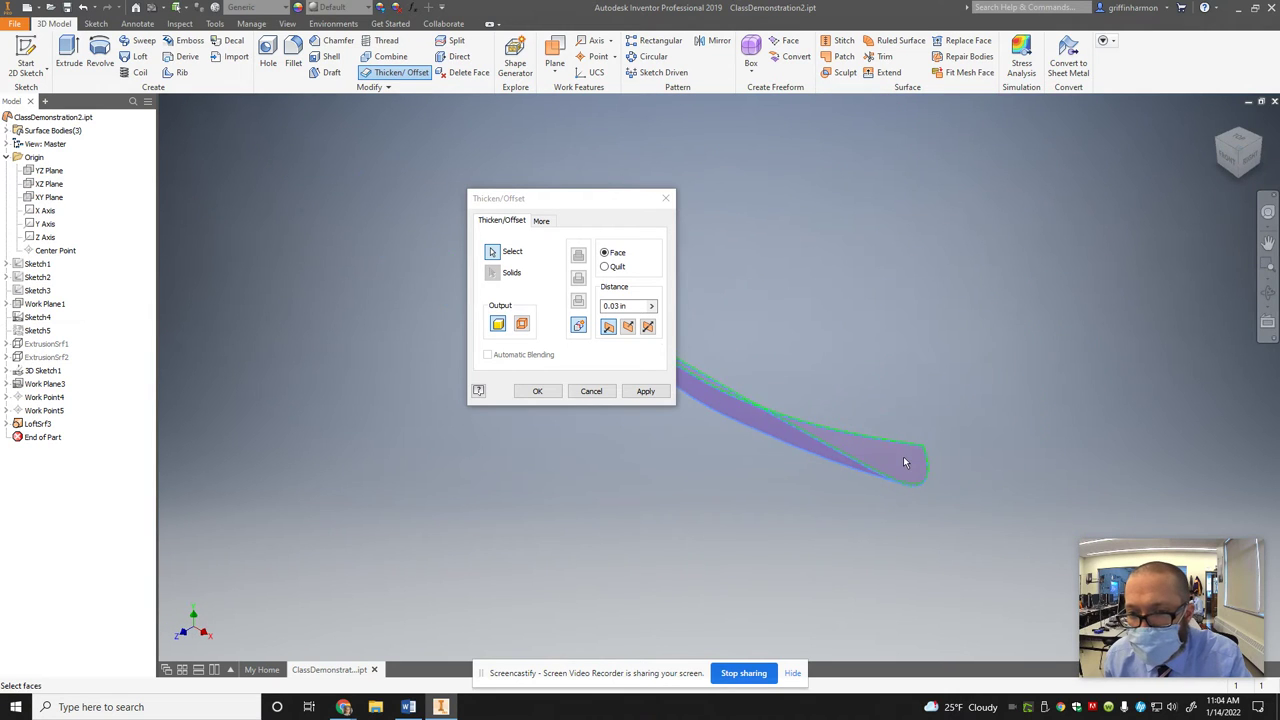
scroll(980, 420, "up", 2)
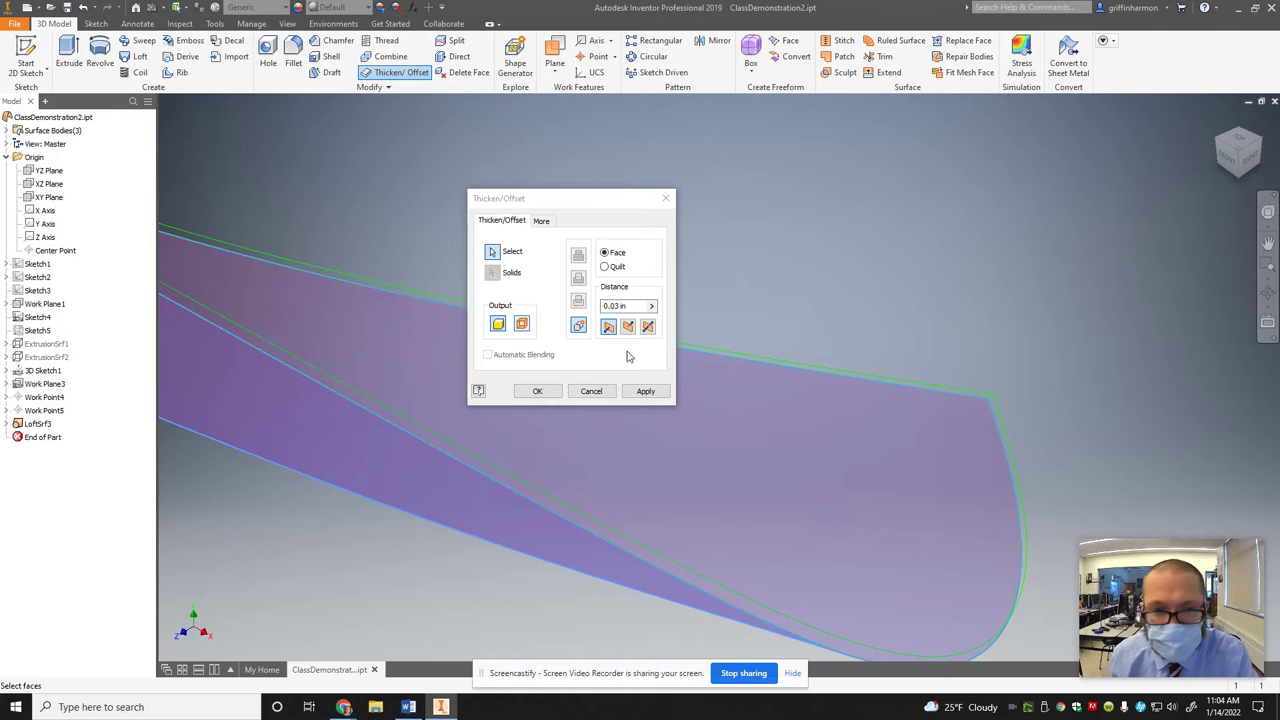
left_click(530, 392)
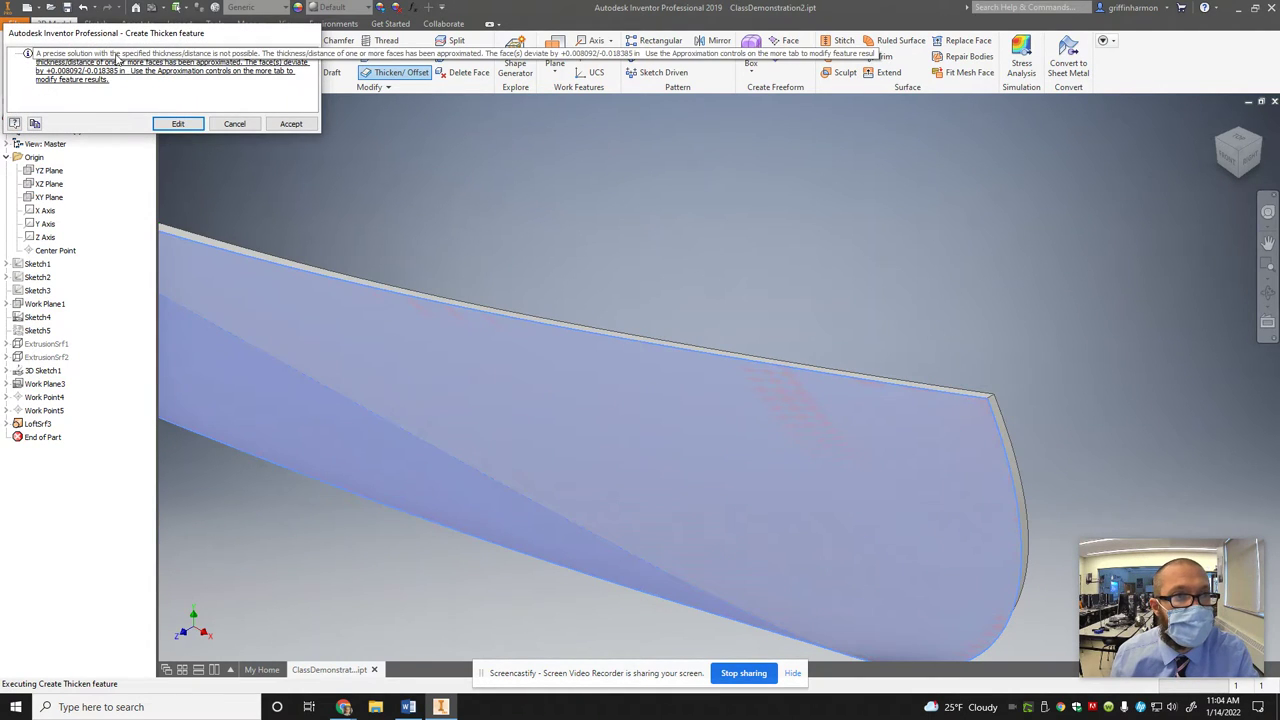
left_click(291, 124)
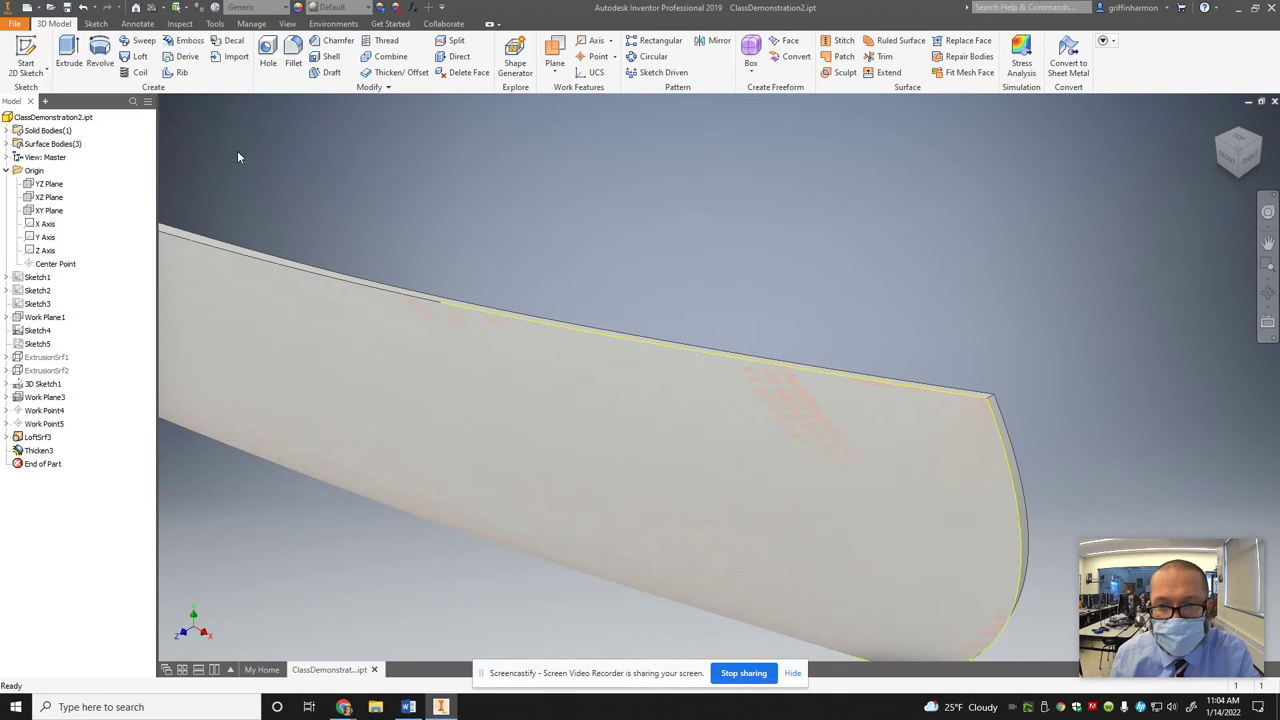
Hide the loft's surface body Srf8 so only the thickened solid is displayed
left_click(7, 144)
right_click(30, 185)
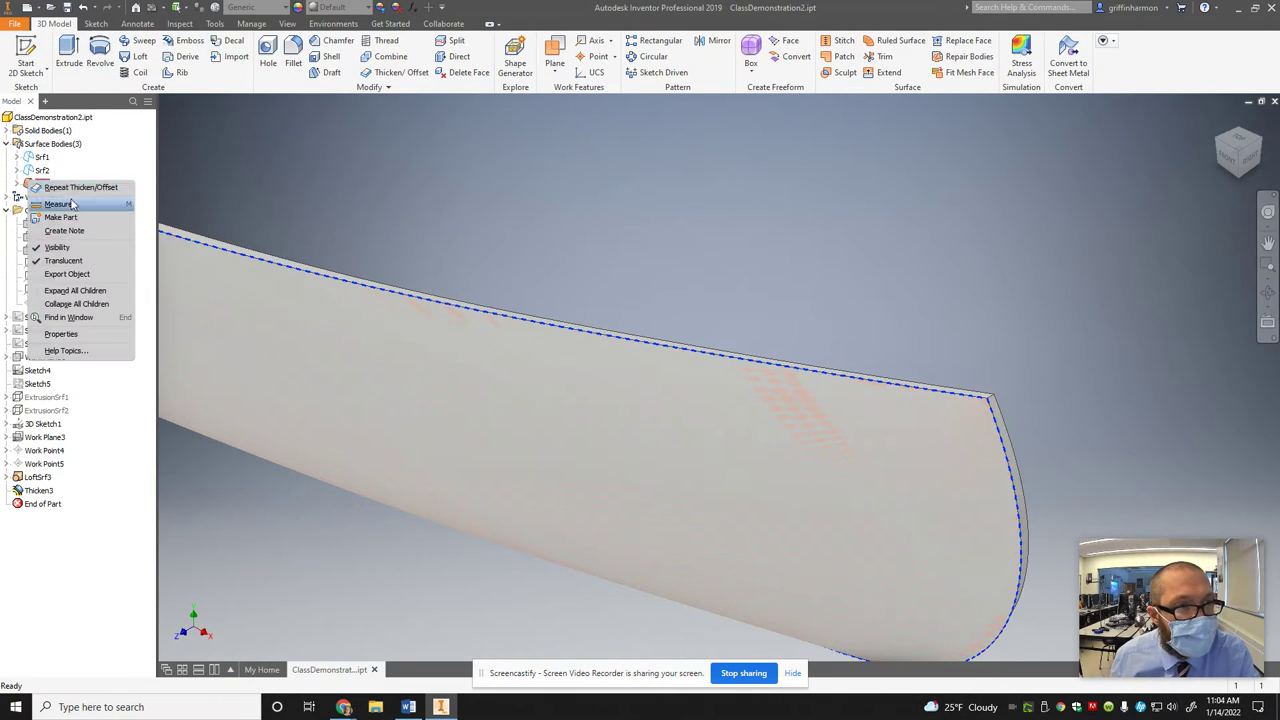
left_click(80, 253)
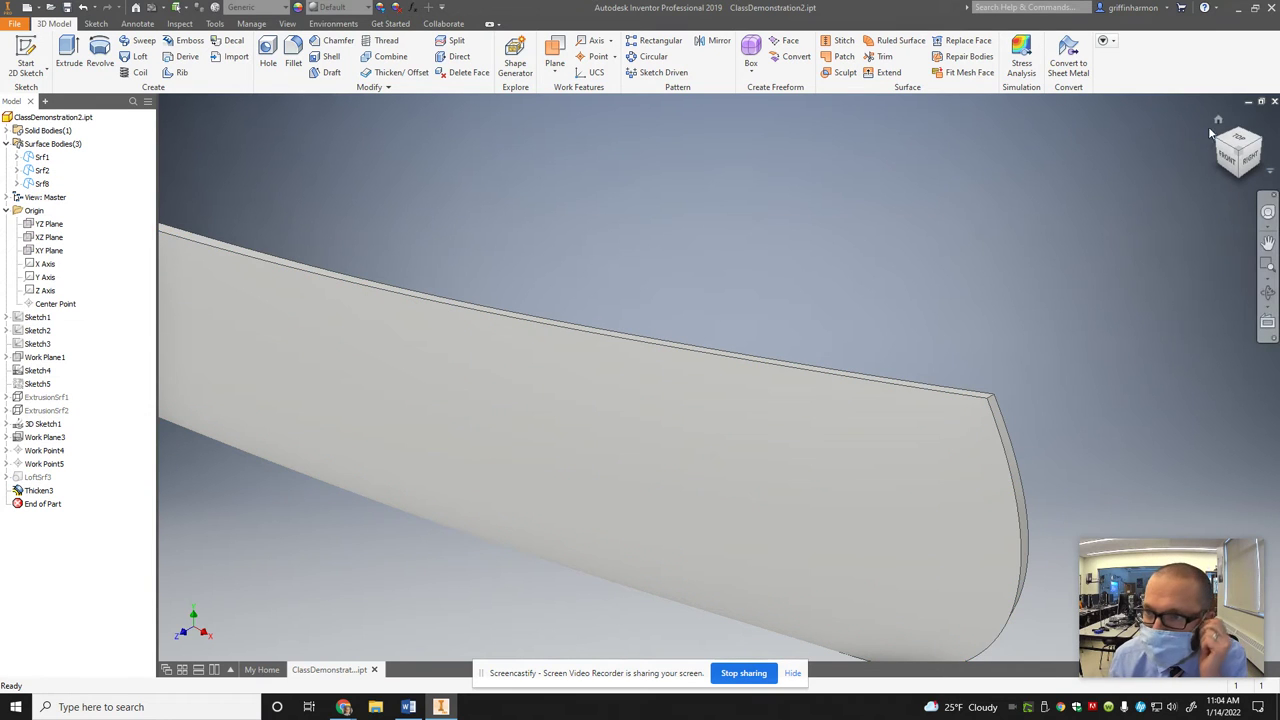
Create a new sketch on the YZ origin plane, viewed from the right side of the part
left_click(1218, 121)
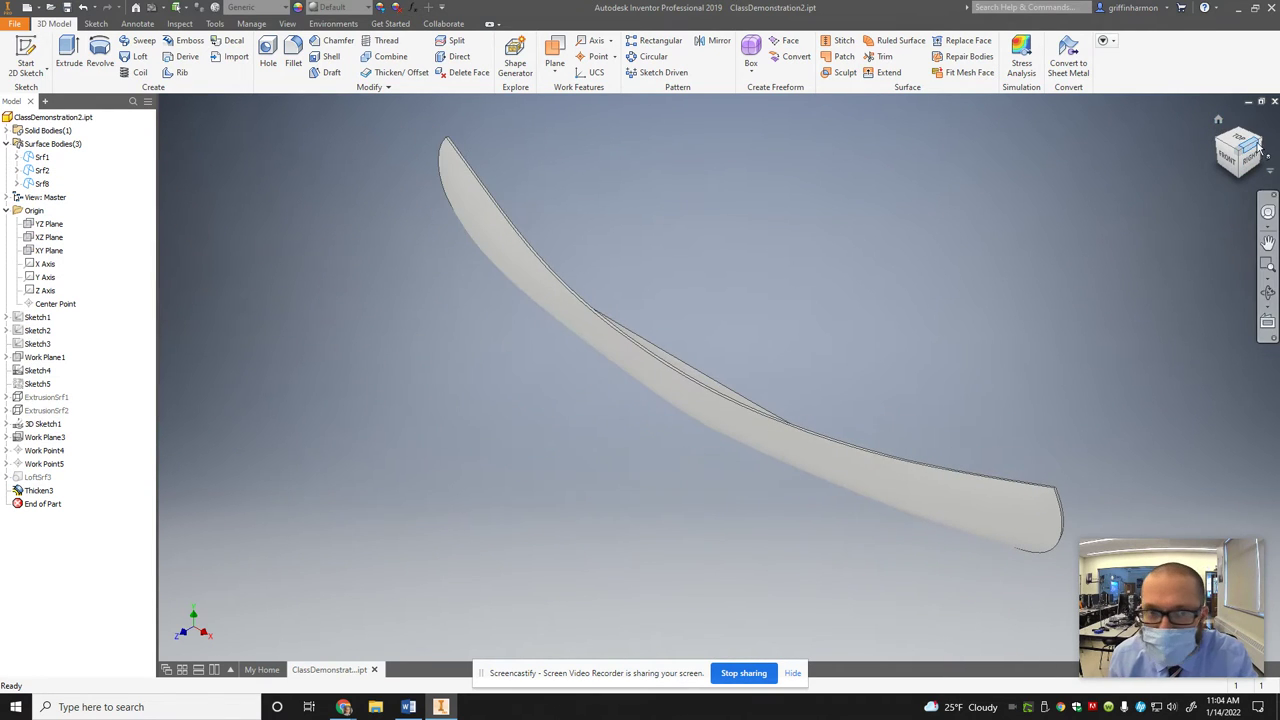
left_click(1255, 150)
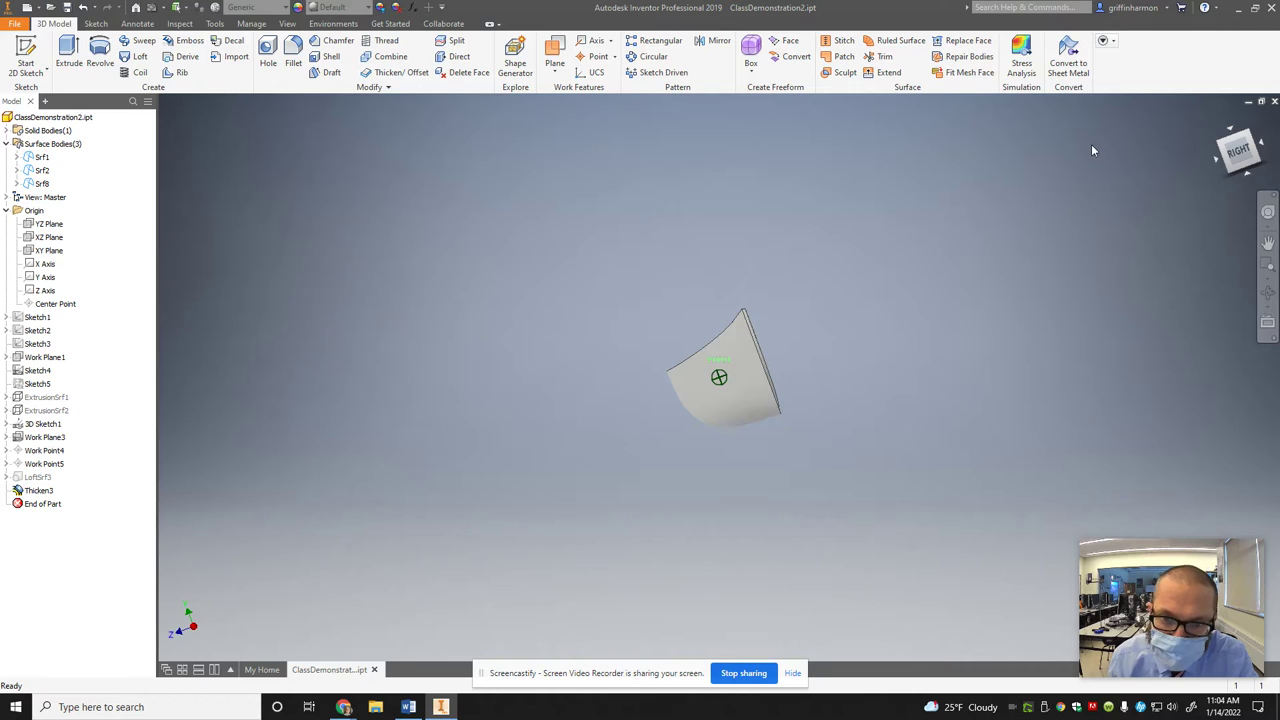
mouse_move(1092, 145)
left_mouse_down()
mouse_move(1096, 191)
mouse_move(1095, 177)
left_mouse_up()
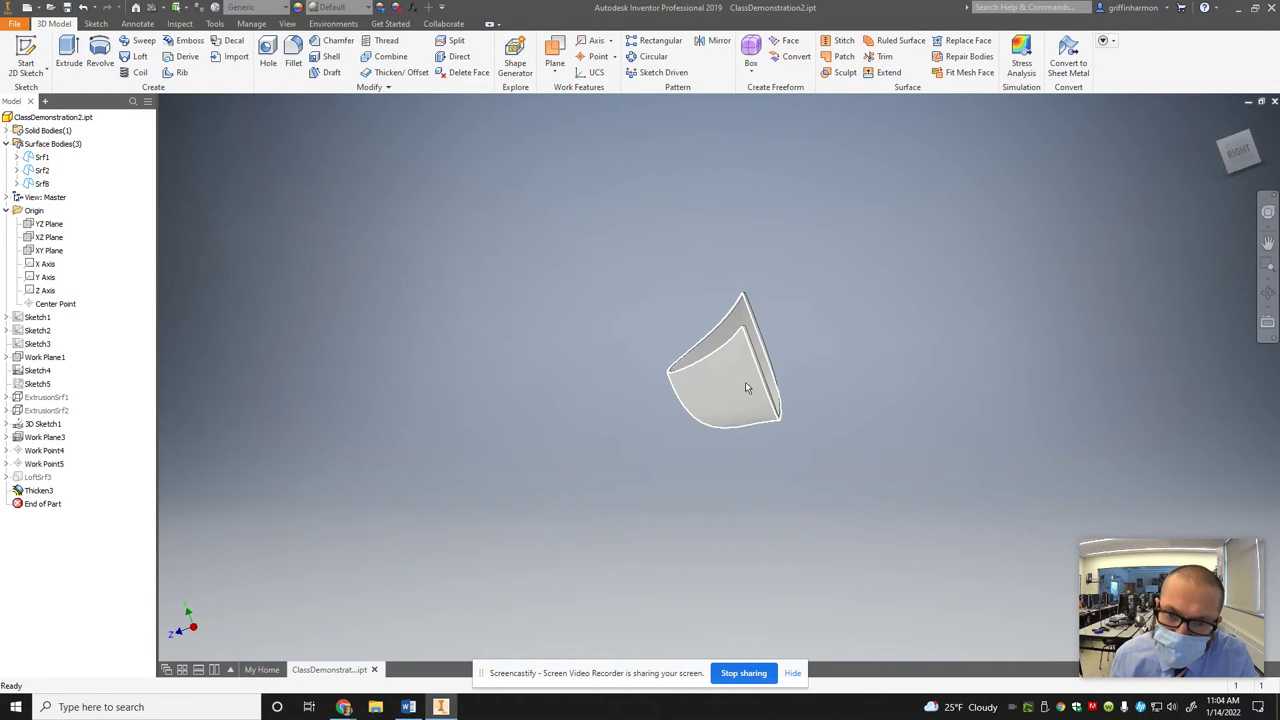
scroll(762, 362, "down", 5)
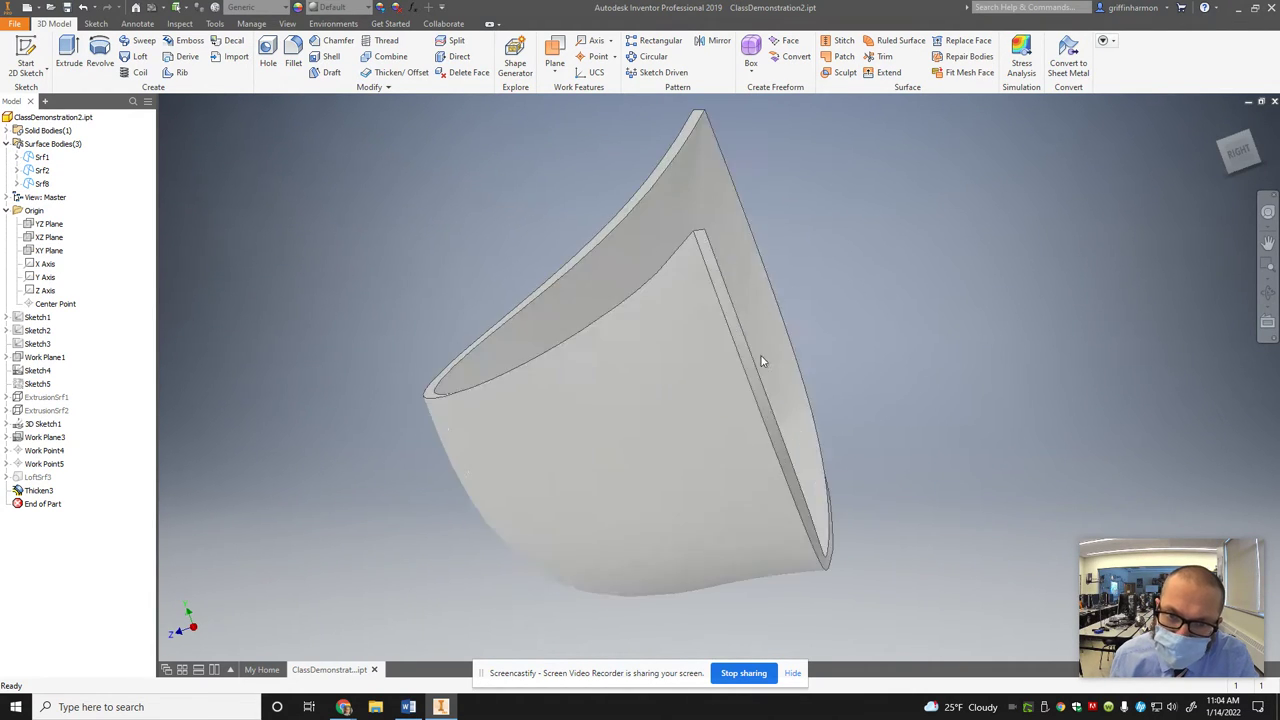
left_click(1237, 150)
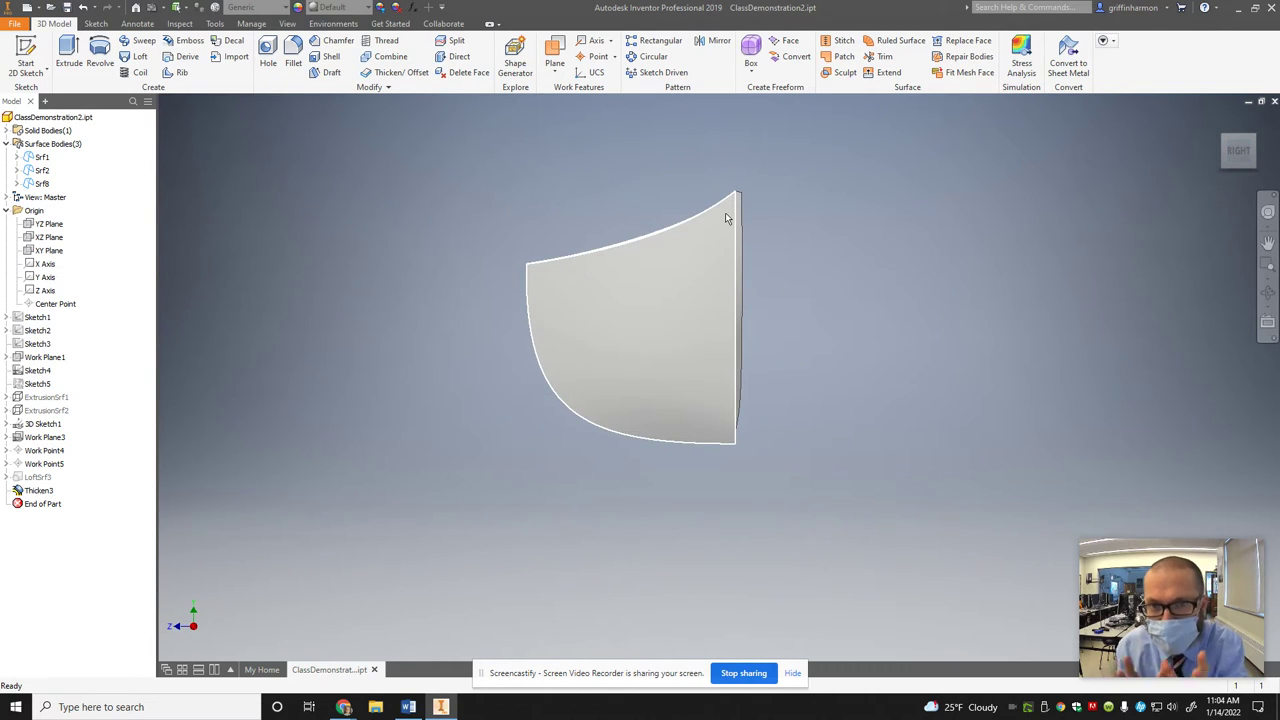
mouse_move(752, 238)
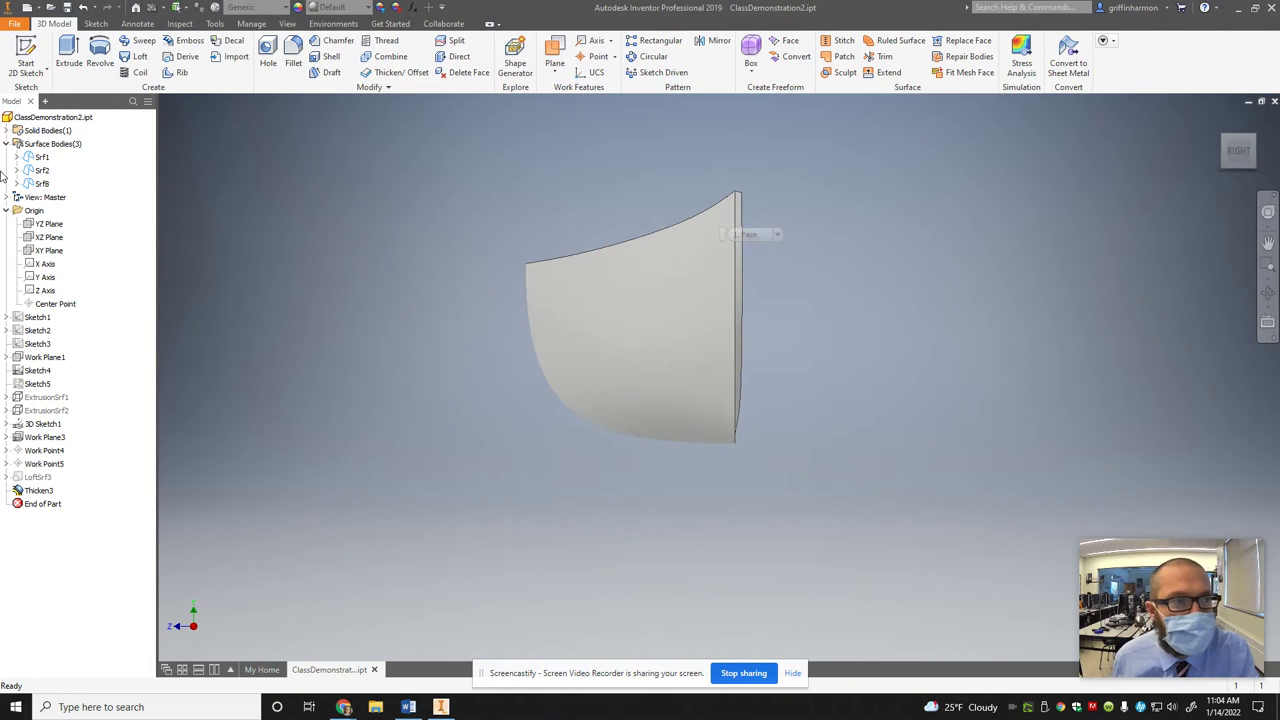
left_click(32, 226)
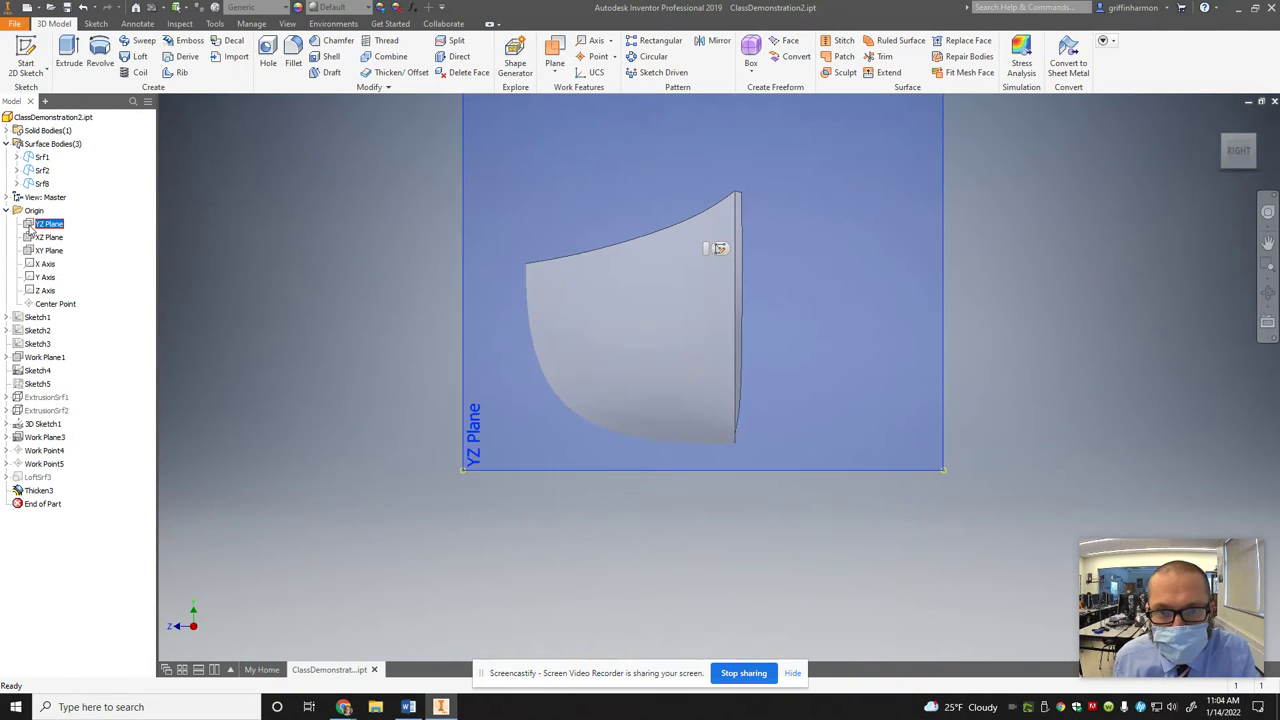
right_click(32, 228)
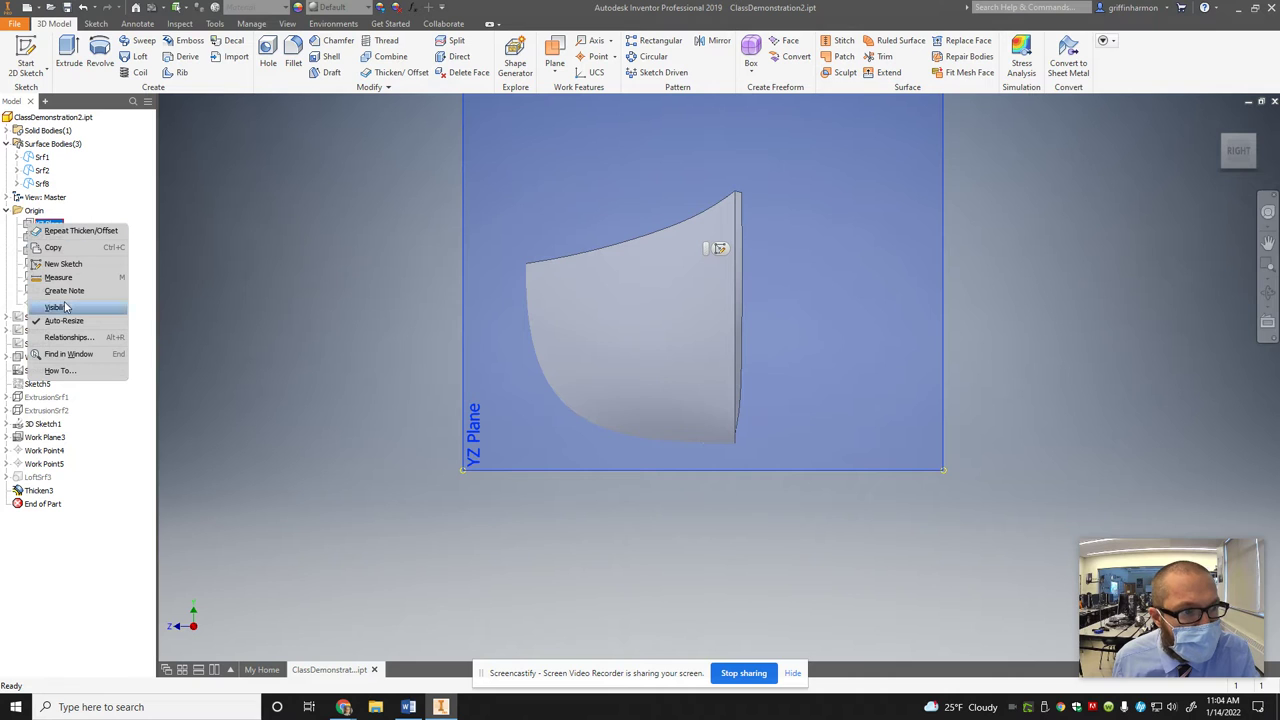
left_click(64, 264)
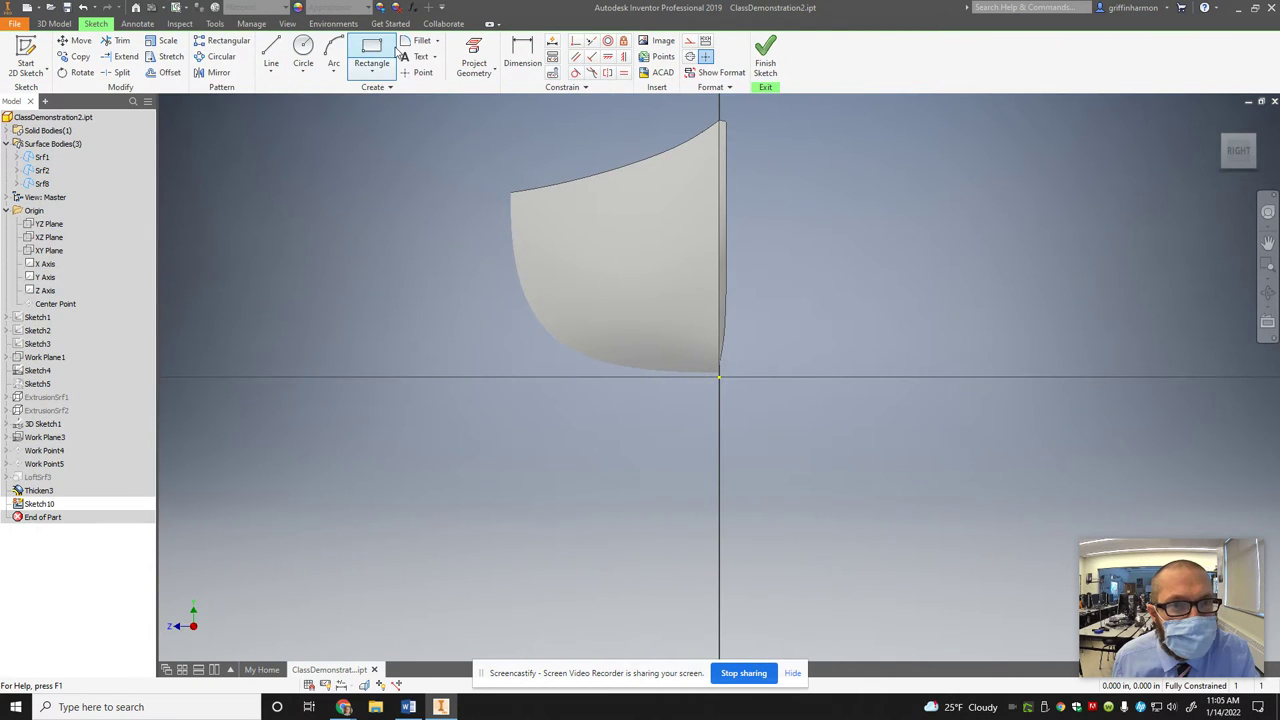
Sketch a rectangle about 1.085 in tall and 0.123 in wide over the material past the vertical axis, and finish the sketch
left_click(384, 52)
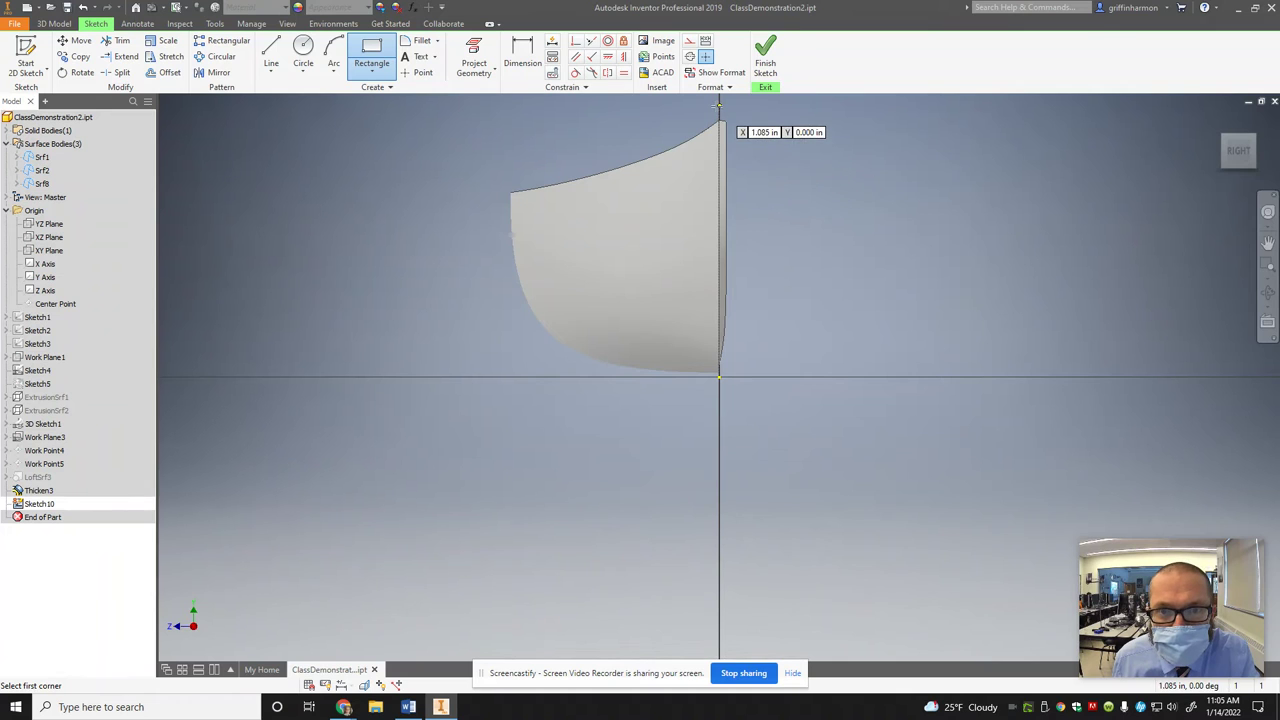
left_click(718, 104)
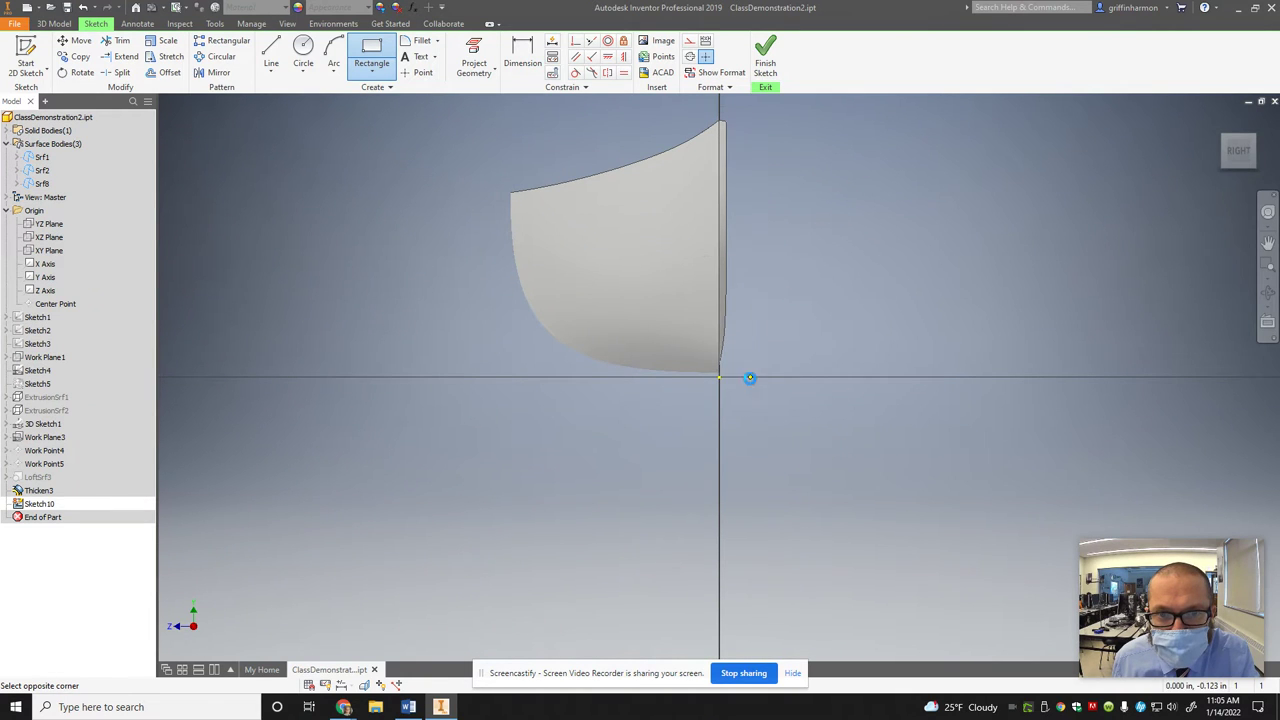
left_click(750, 378)
left_click(766, 62)
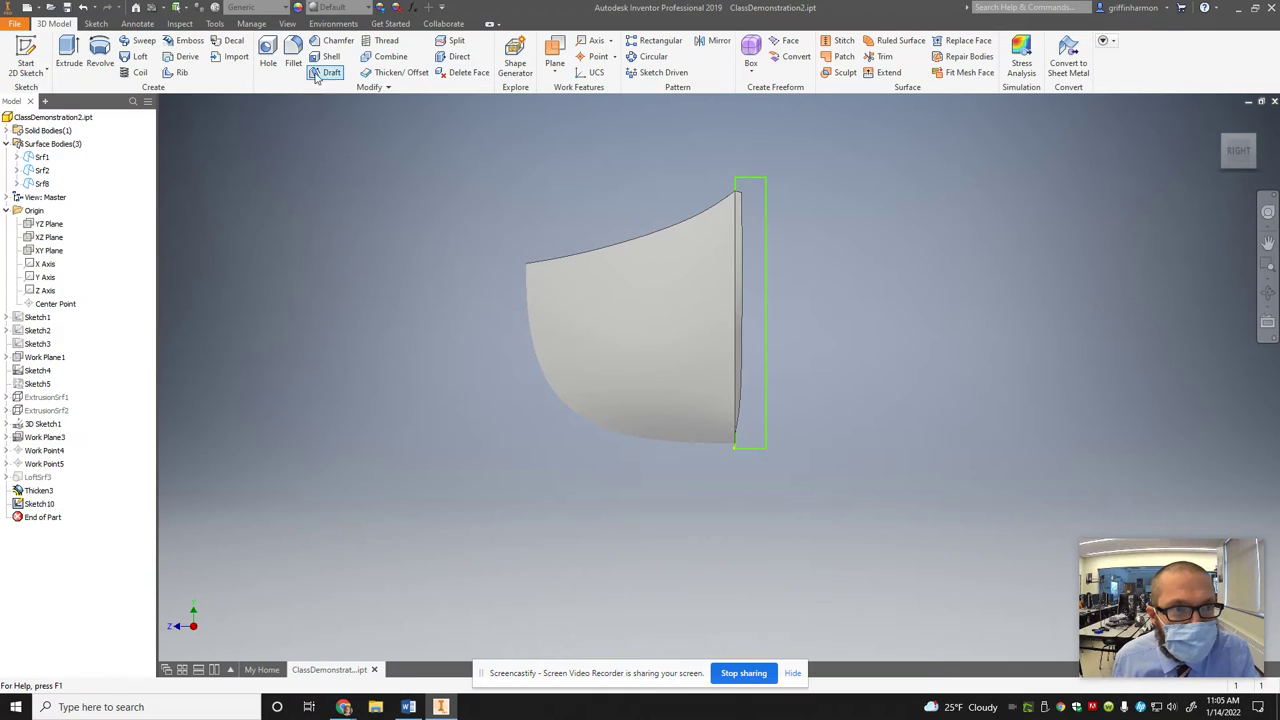
Extrude the rectangle as a cut with All extents to trim the solid's overhanging edge
left_click(68, 55)
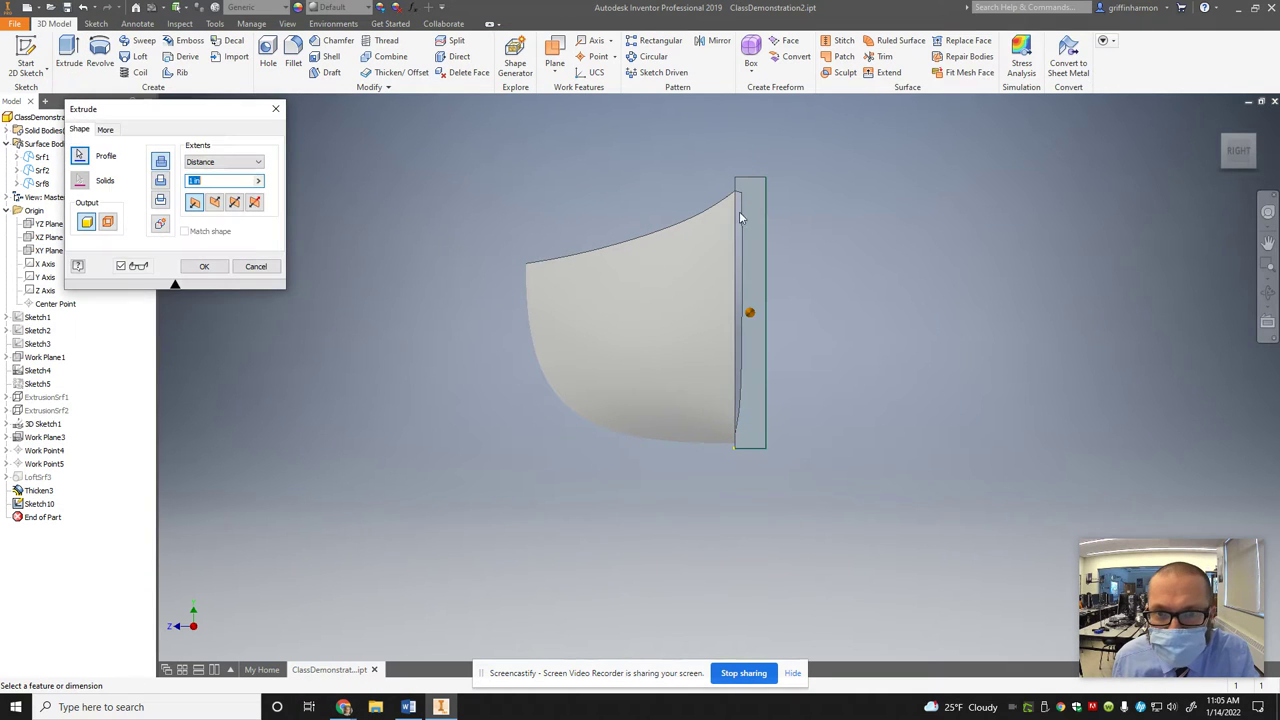
left_click(163, 181)
left_click(230, 163)
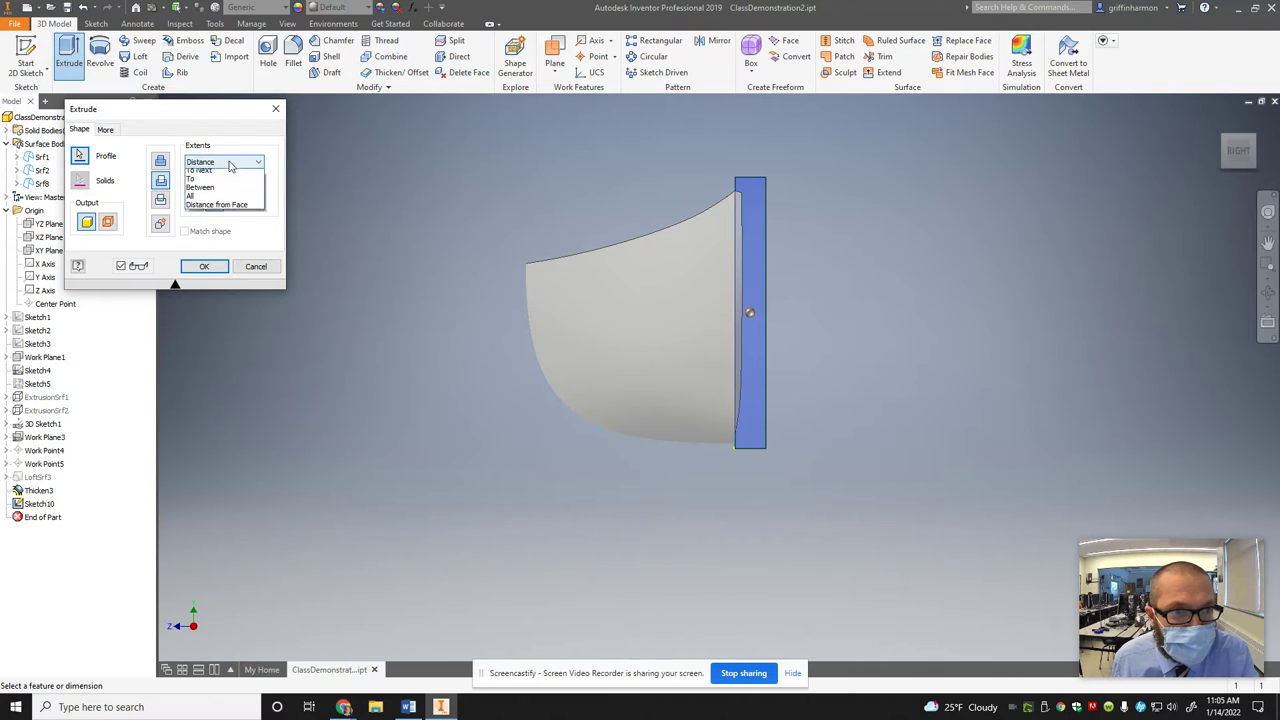
left_click(200, 195)
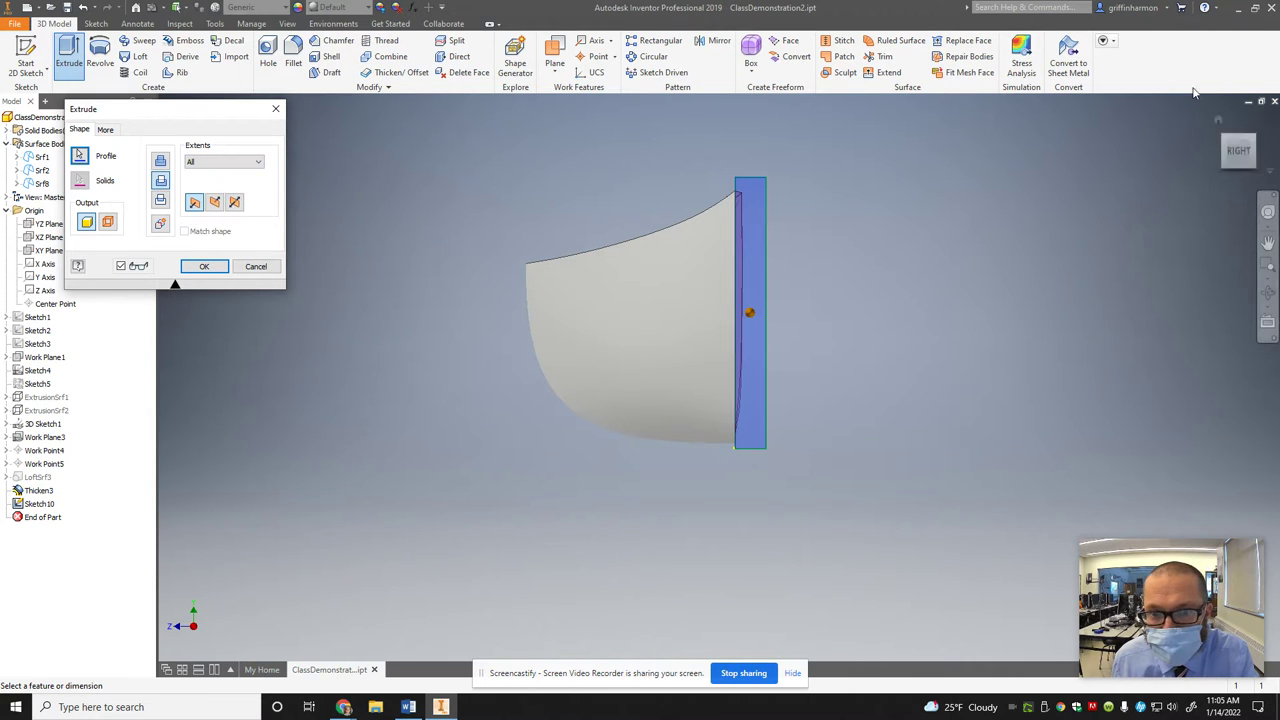
left_click_drag(1238, 150, 1206, 152)
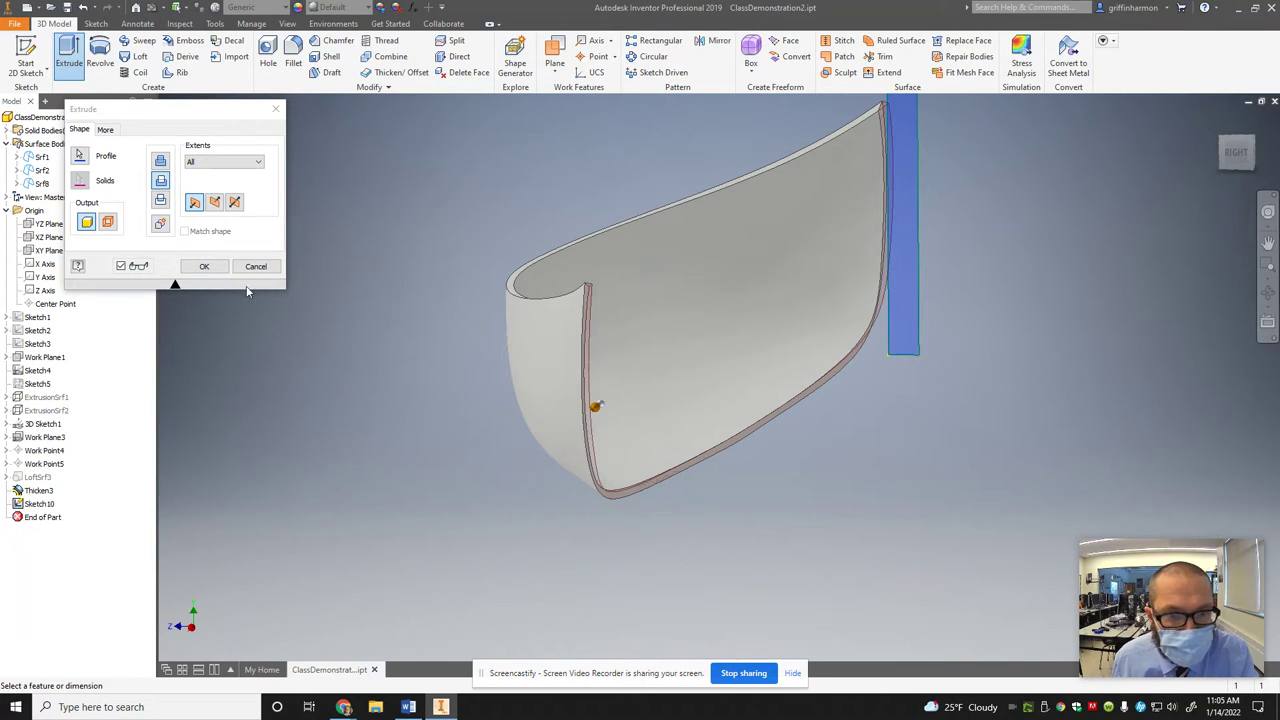
scroll(662, 483, "up", 5)
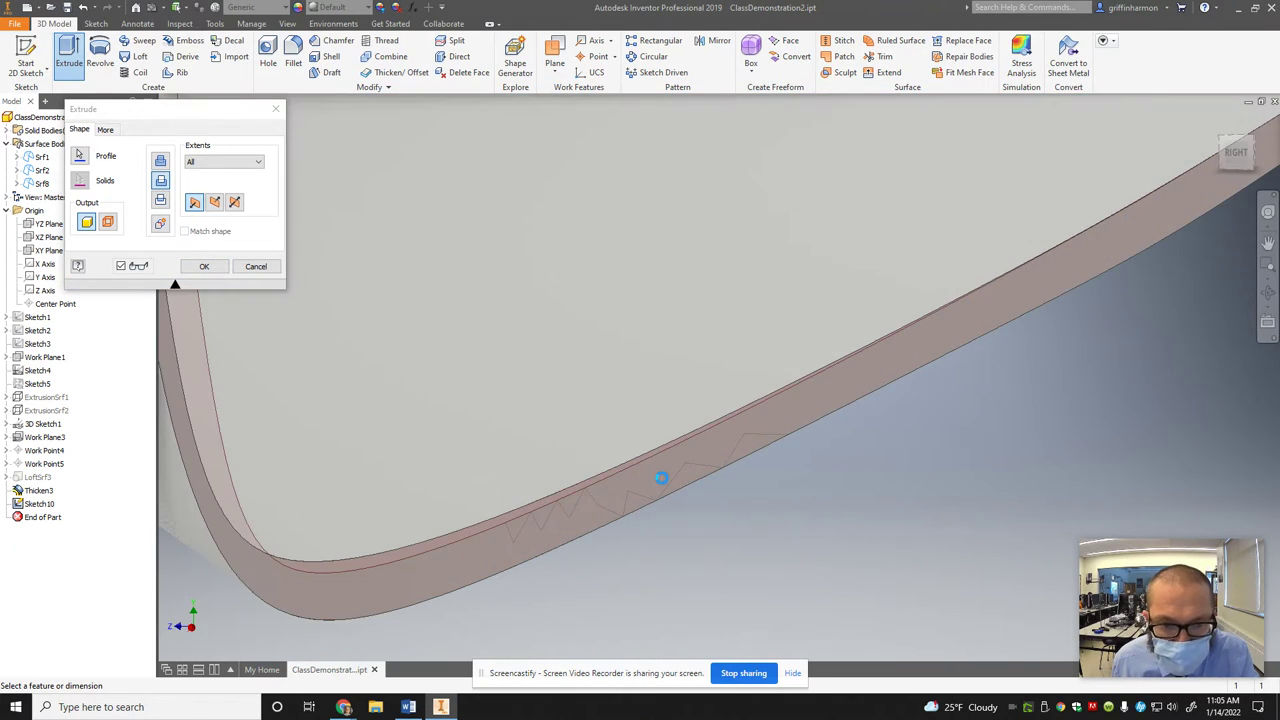
left_click(190, 266)
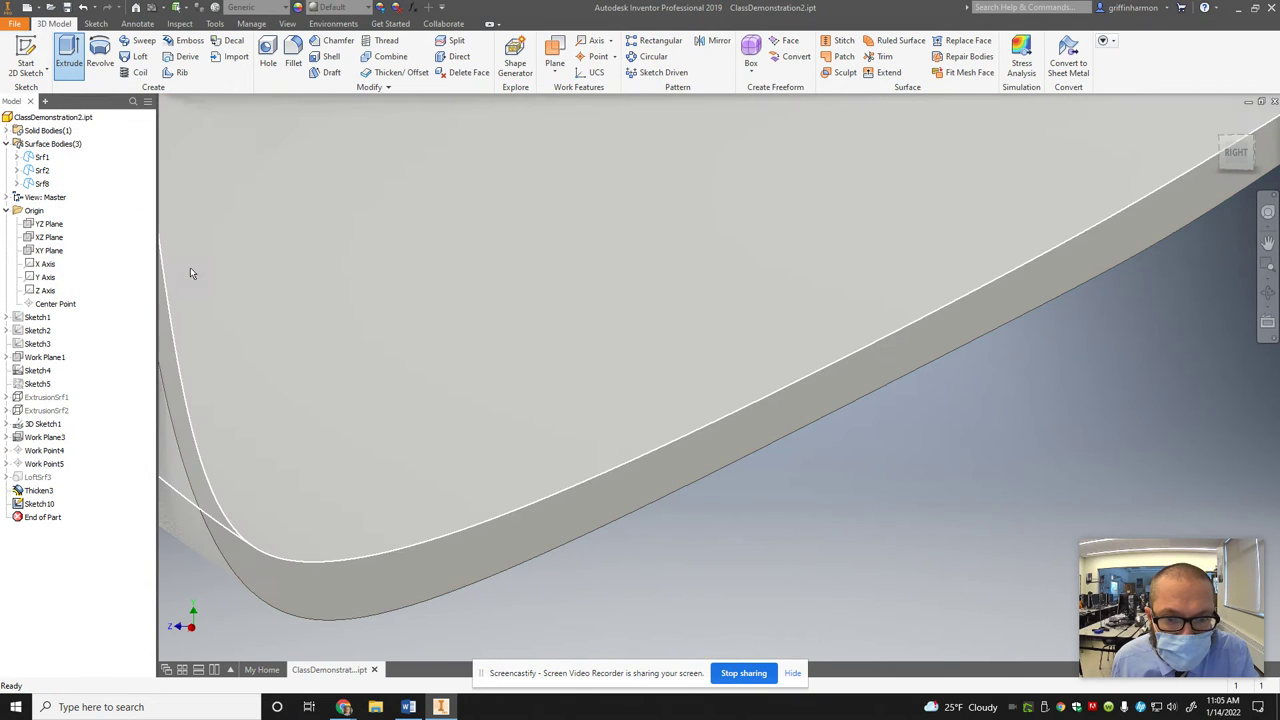
scroll(587, 368, "down", 5)
scroll(650, 288, "down", 4)
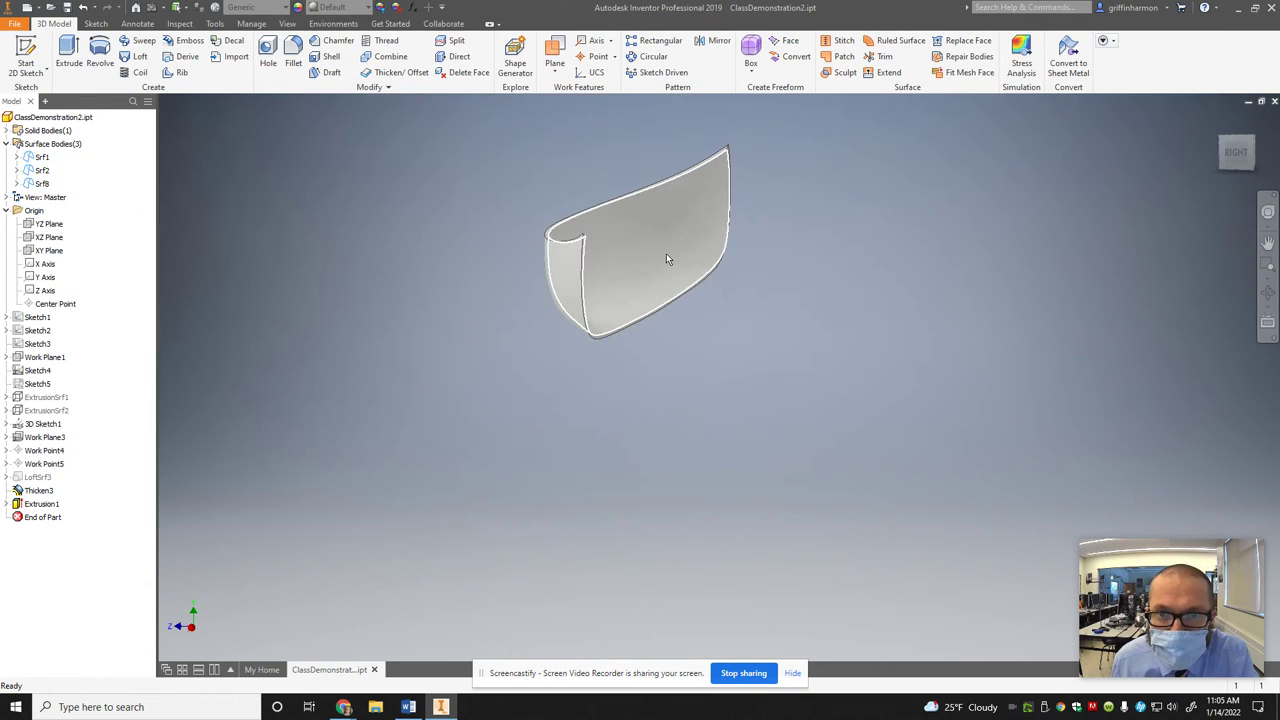
scroll(667, 252, "up", 5)
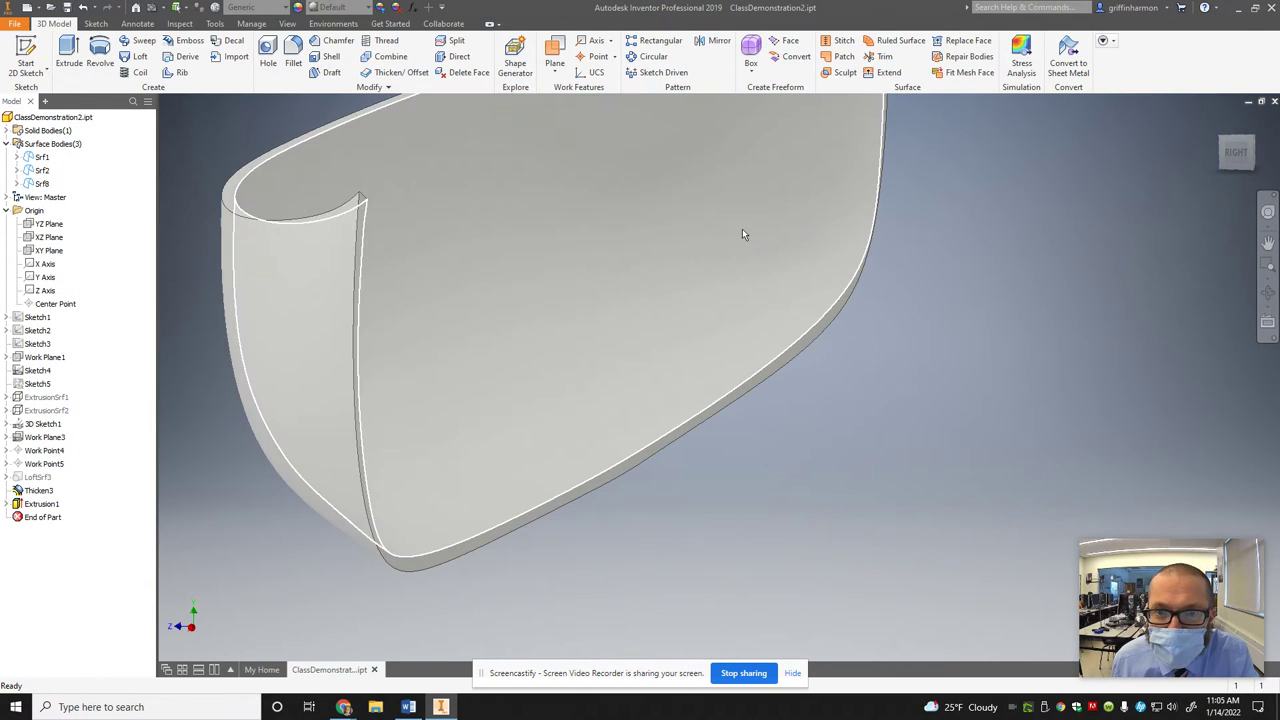
left_click(1252, 168)
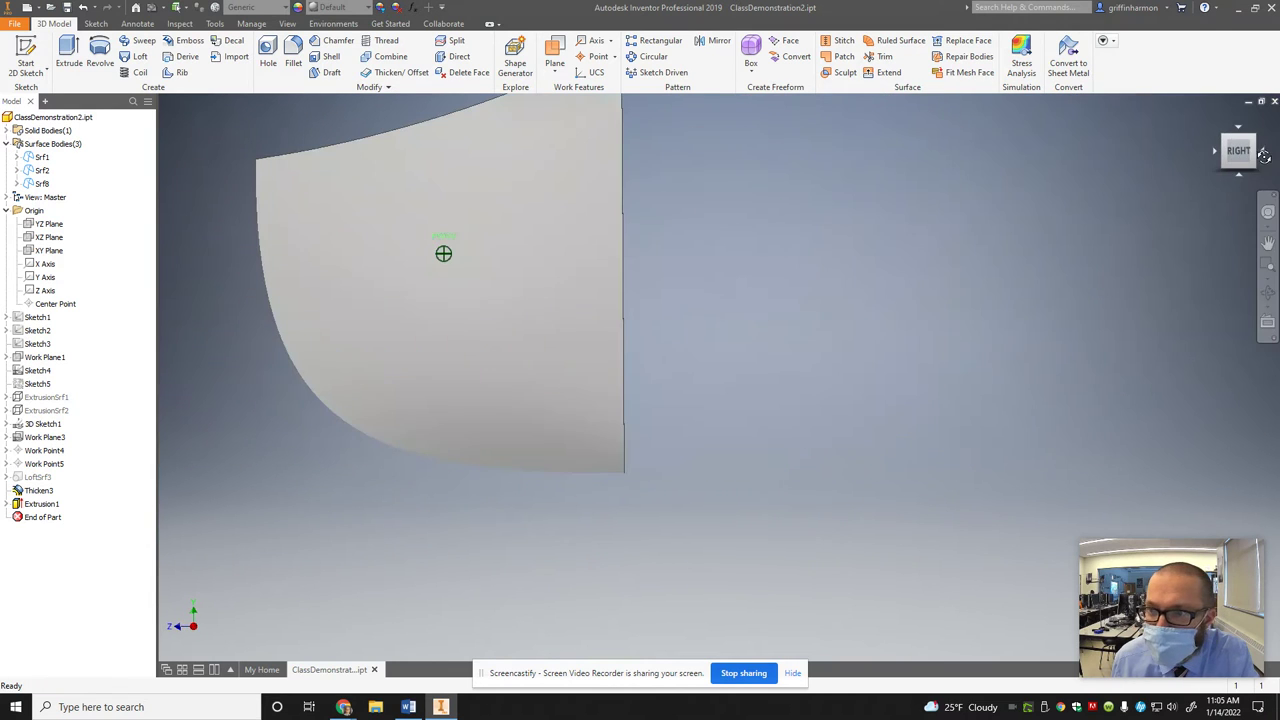
Examine the solid's trimmed edge from the right, left and top views, checking both ends for leftover overhang
scroll(755, 410, "down", 5)
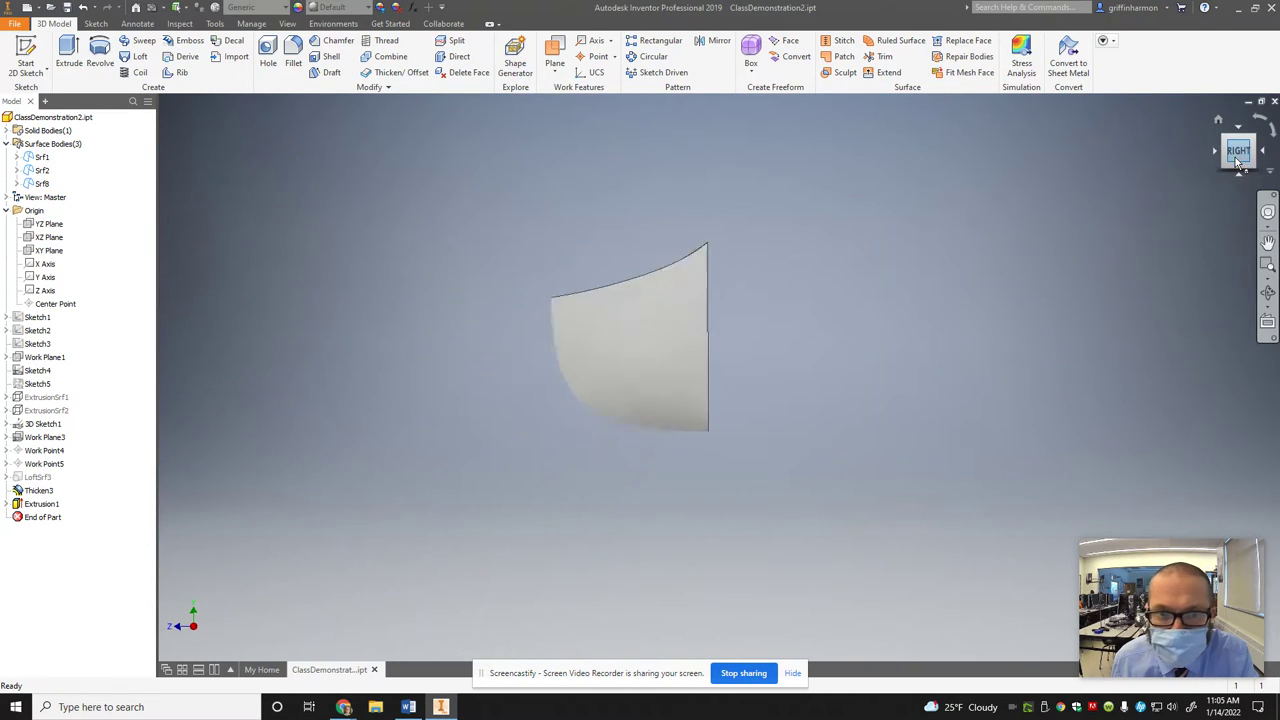
scroll(757, 418, "up", 3)
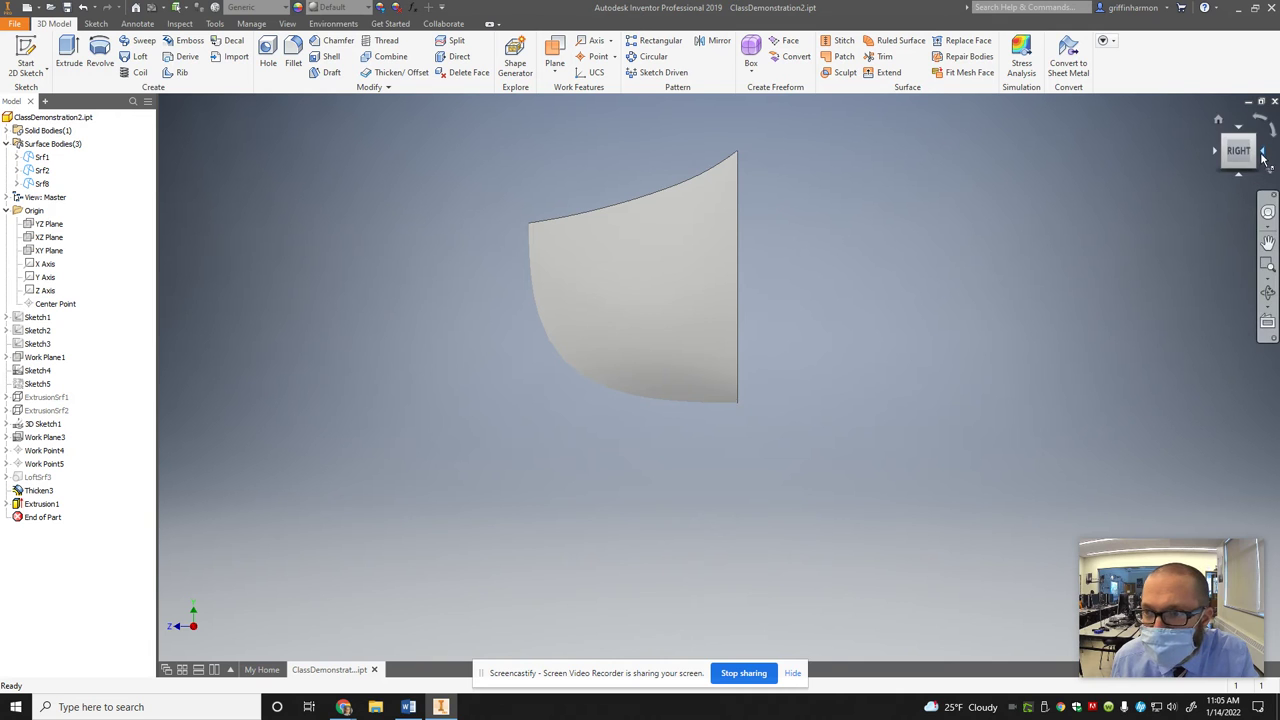
left_click(1263, 158)
left_click(1263, 158)
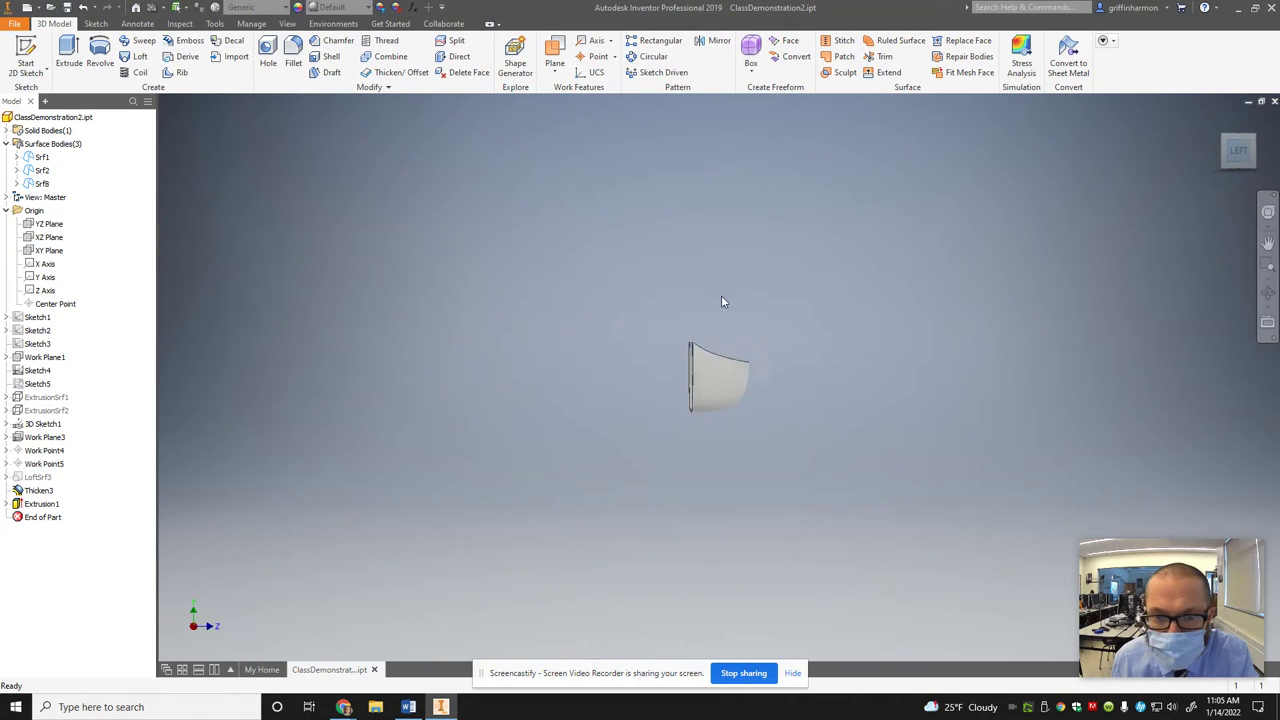
scroll(680, 400, "up", 6)
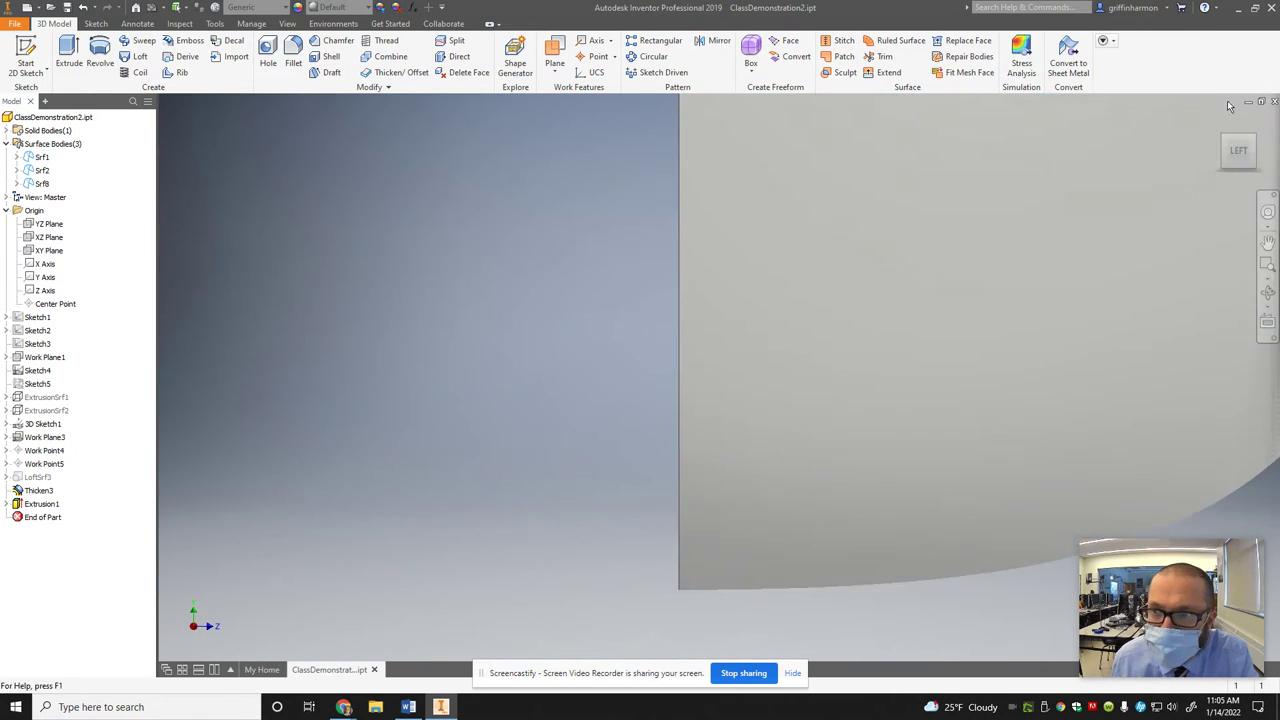
left_click(1236, 151)
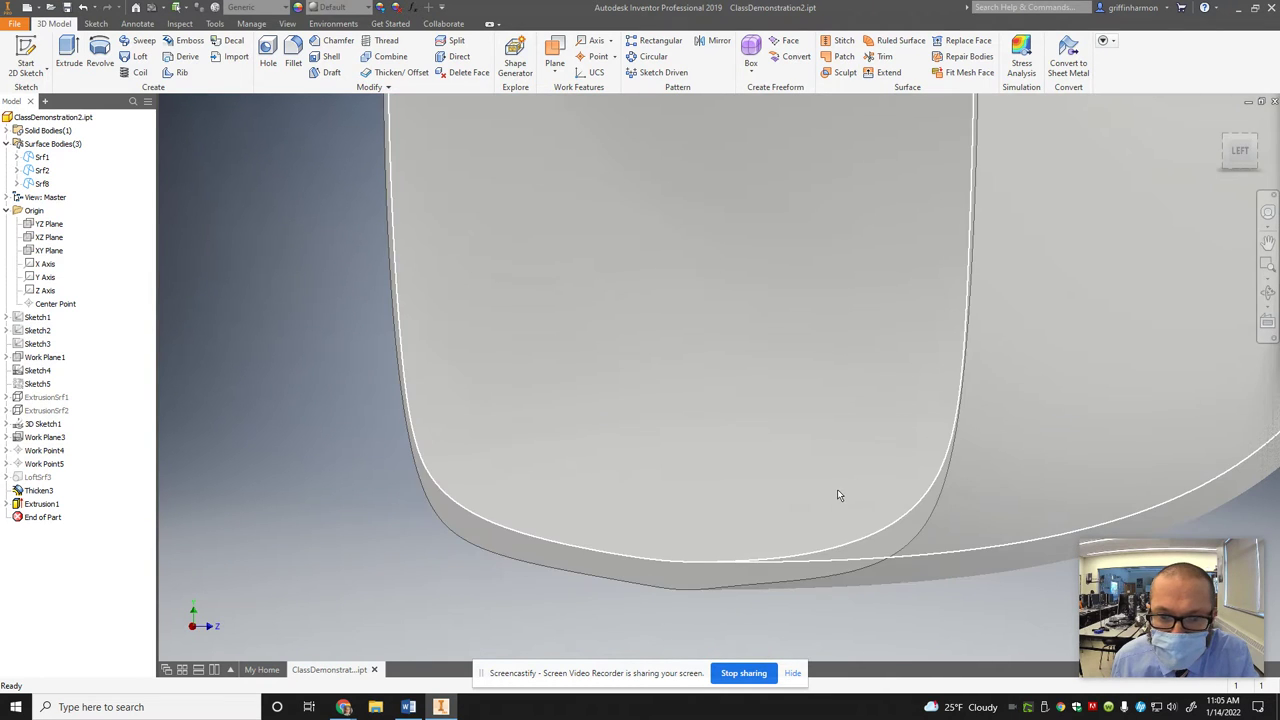
scroll(849, 493, "down", 3)
scroll(914, 454, "up", 2)
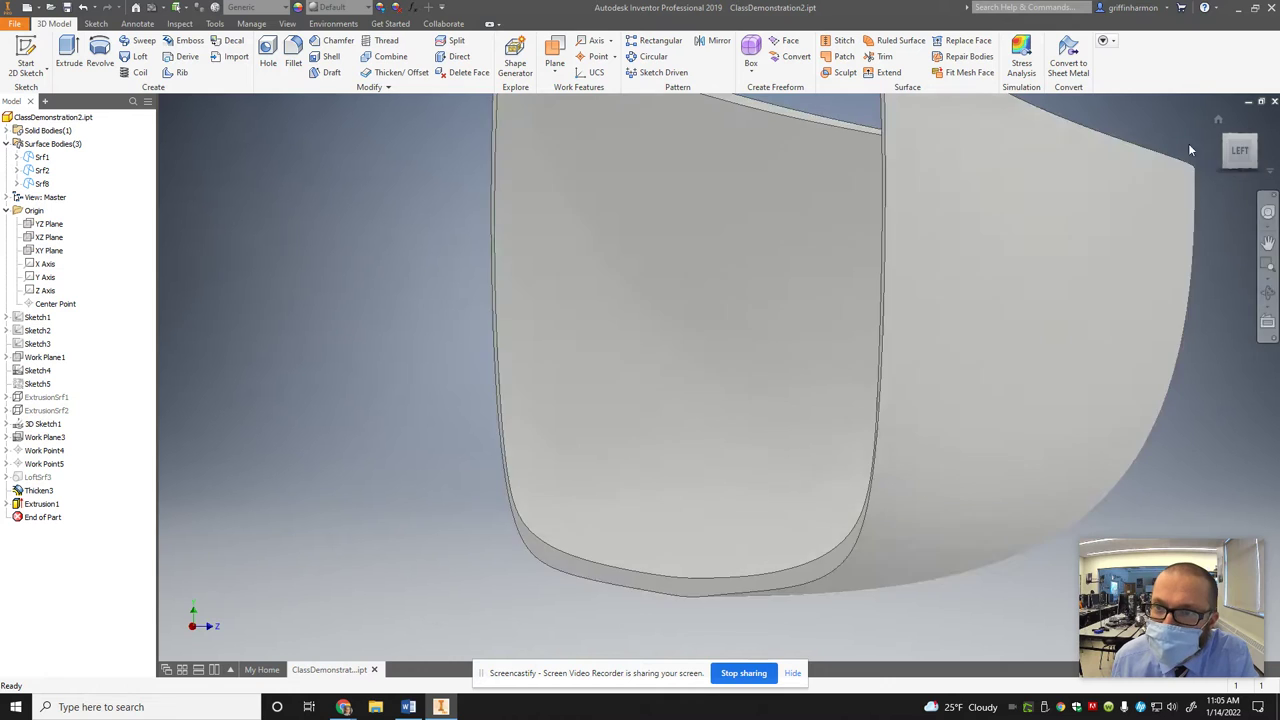
left_click(1243, 148)
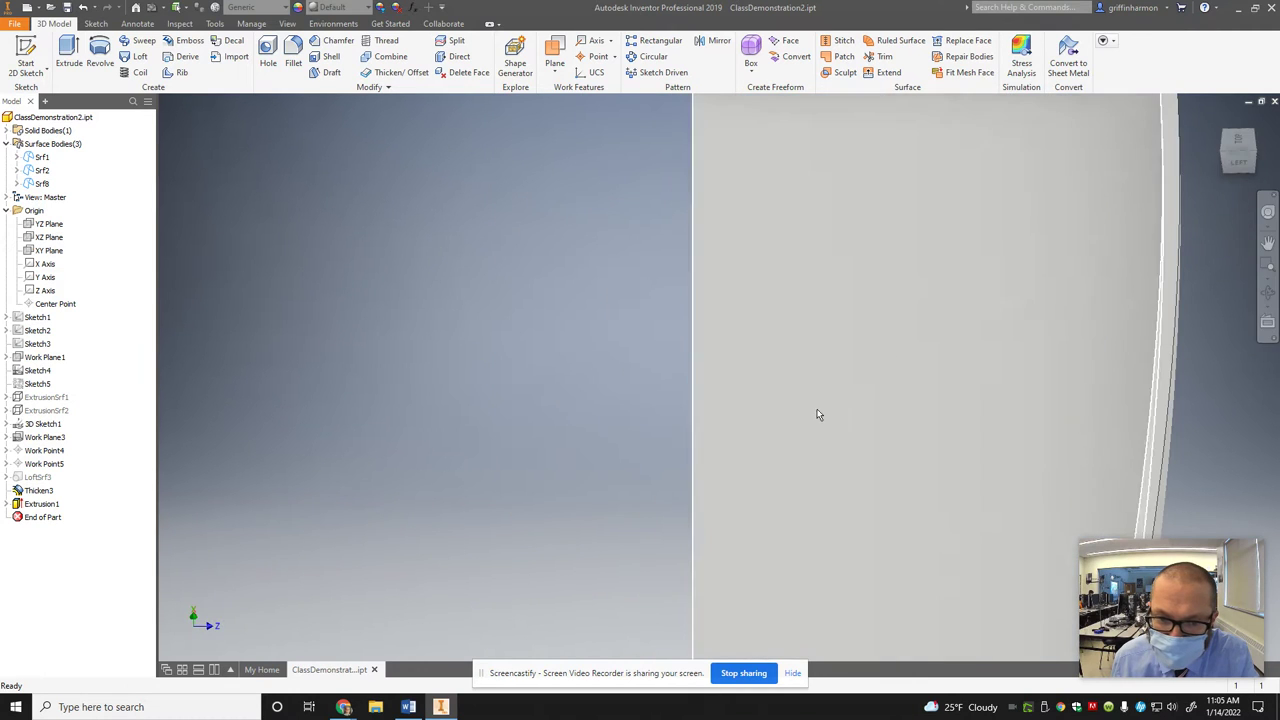
scroll(766, 560, "down", 1)
scroll(789, 545, "up", 5)
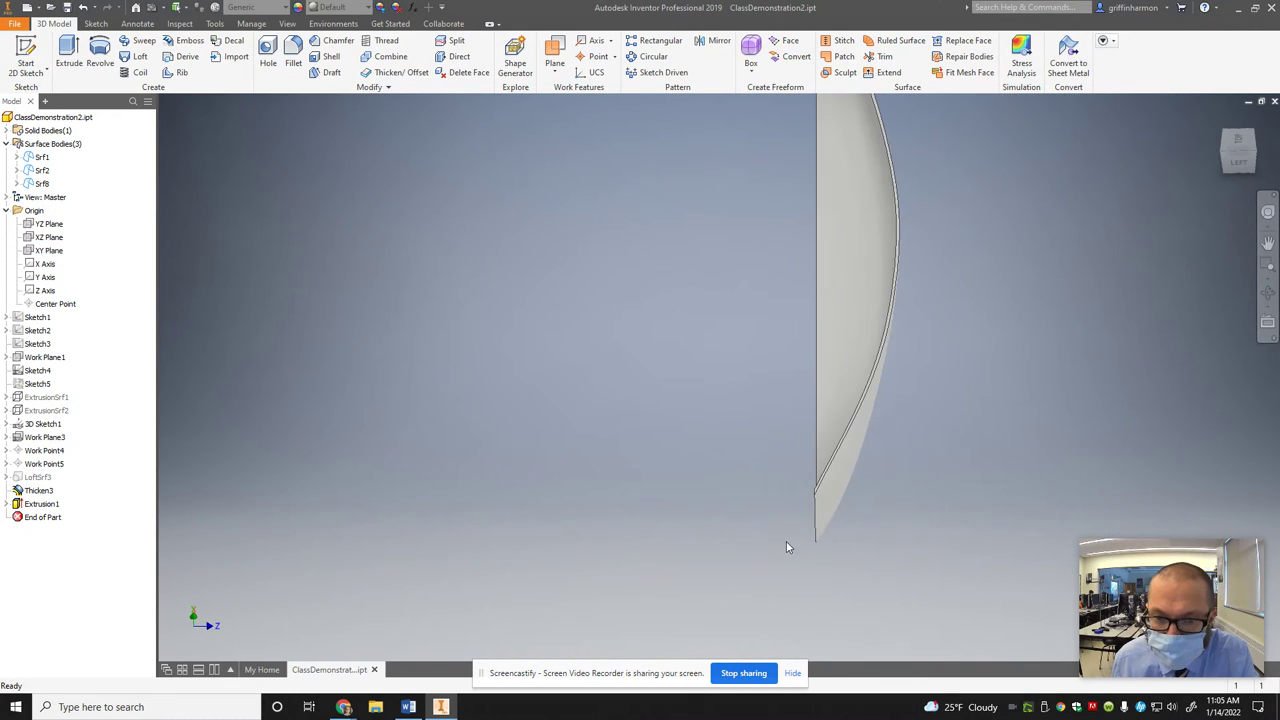
left_click(1240, 145)
scroll(697, 667, "up", 5)
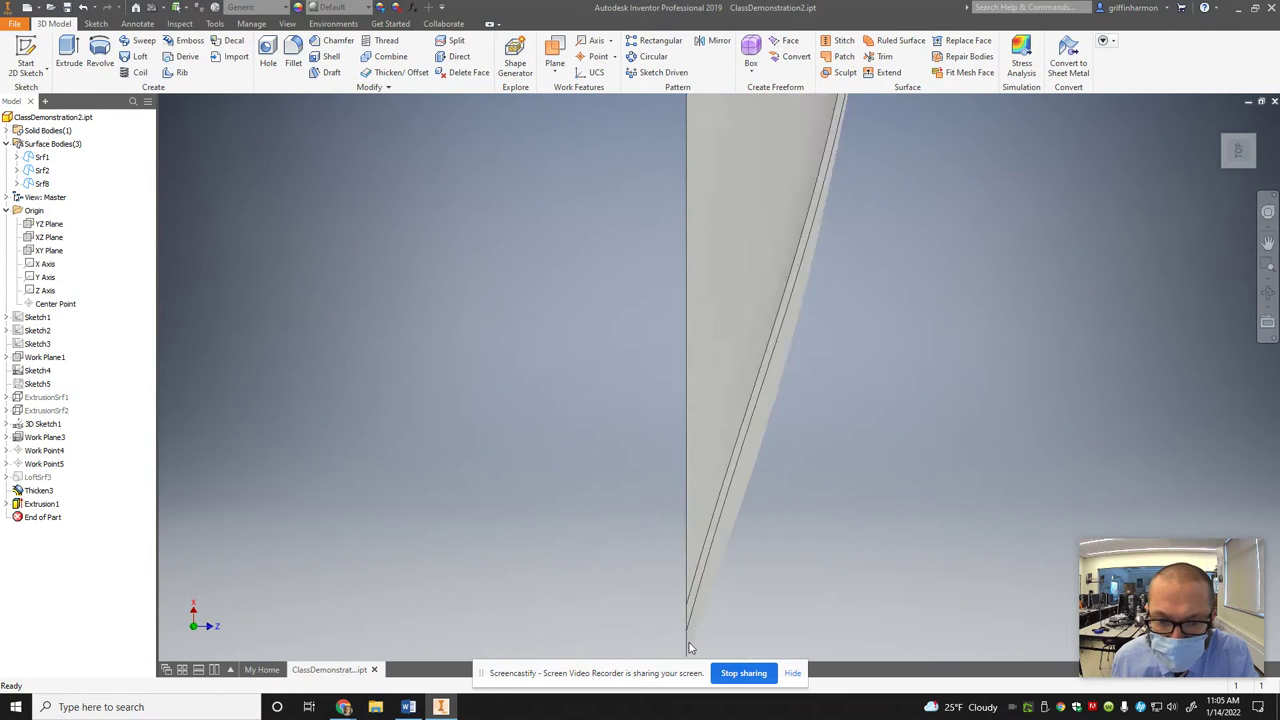
scroll(841, 520, "down", 6)
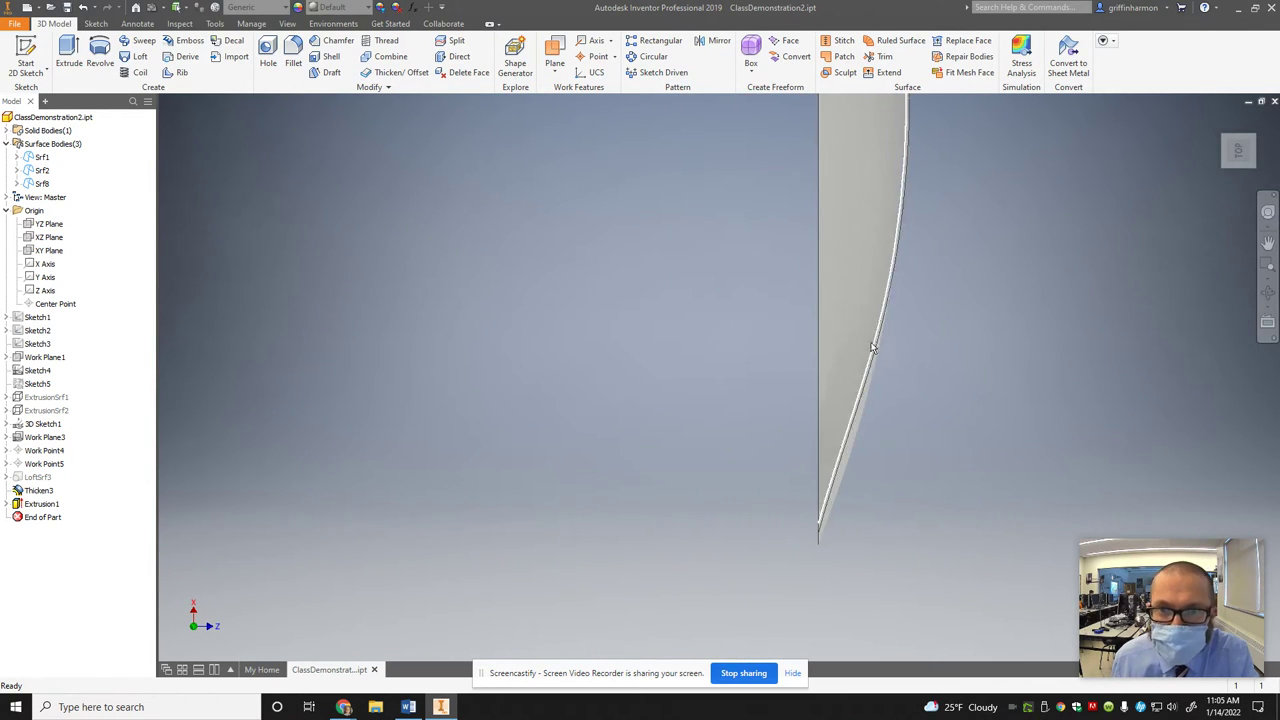
scroll(860, 200, "up", 3)
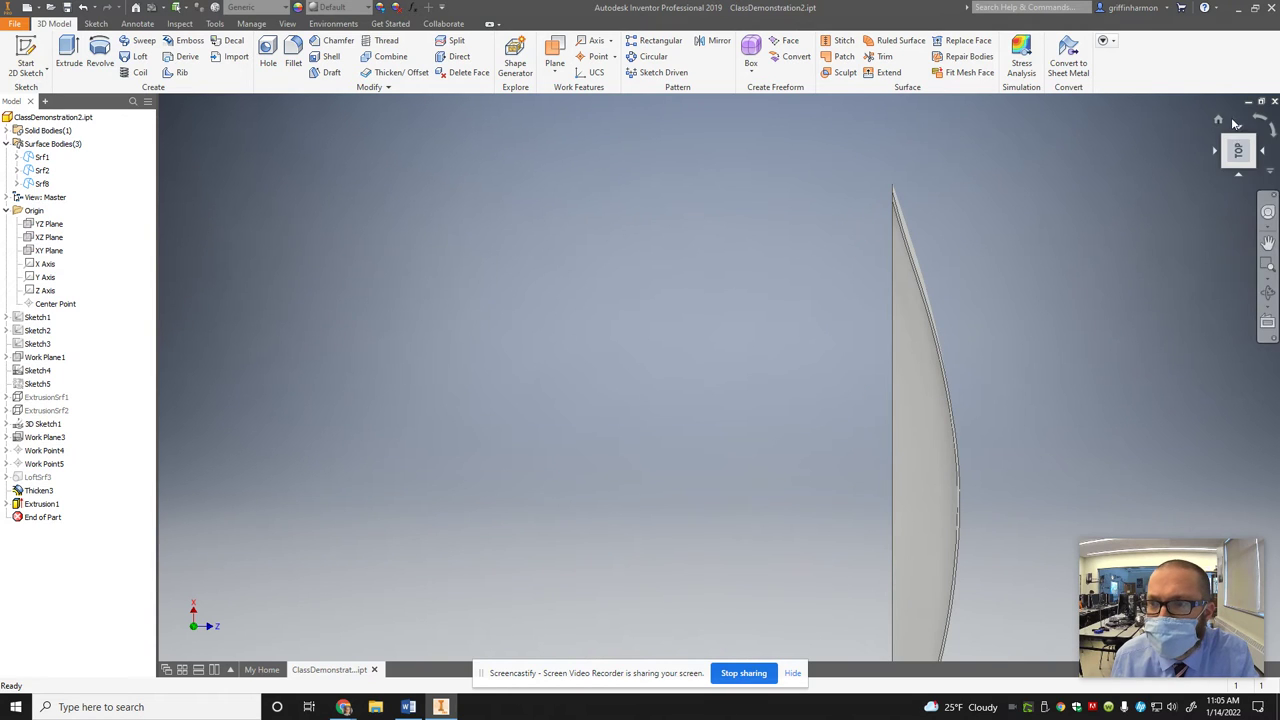
Mirror the whole thickened solid about its flat trimmed face, keeping the original, to form the full canoe hull
left_click(1219, 121)
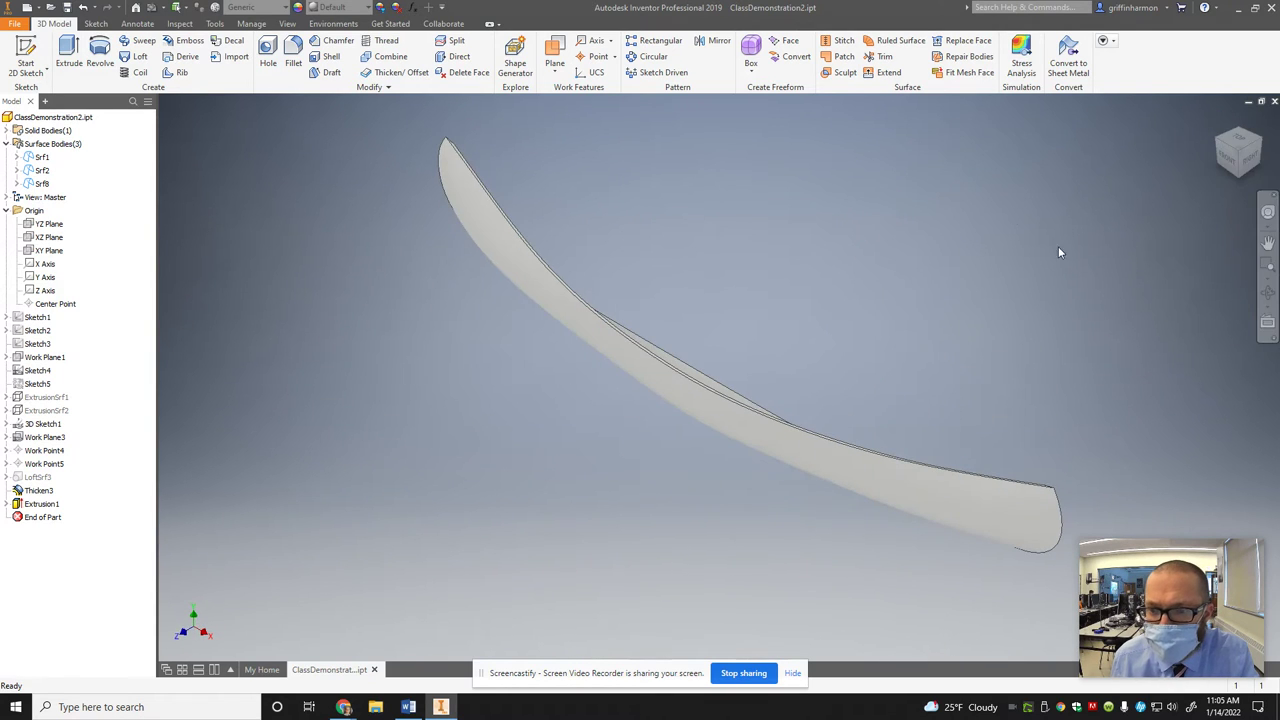
left_click(719, 42)
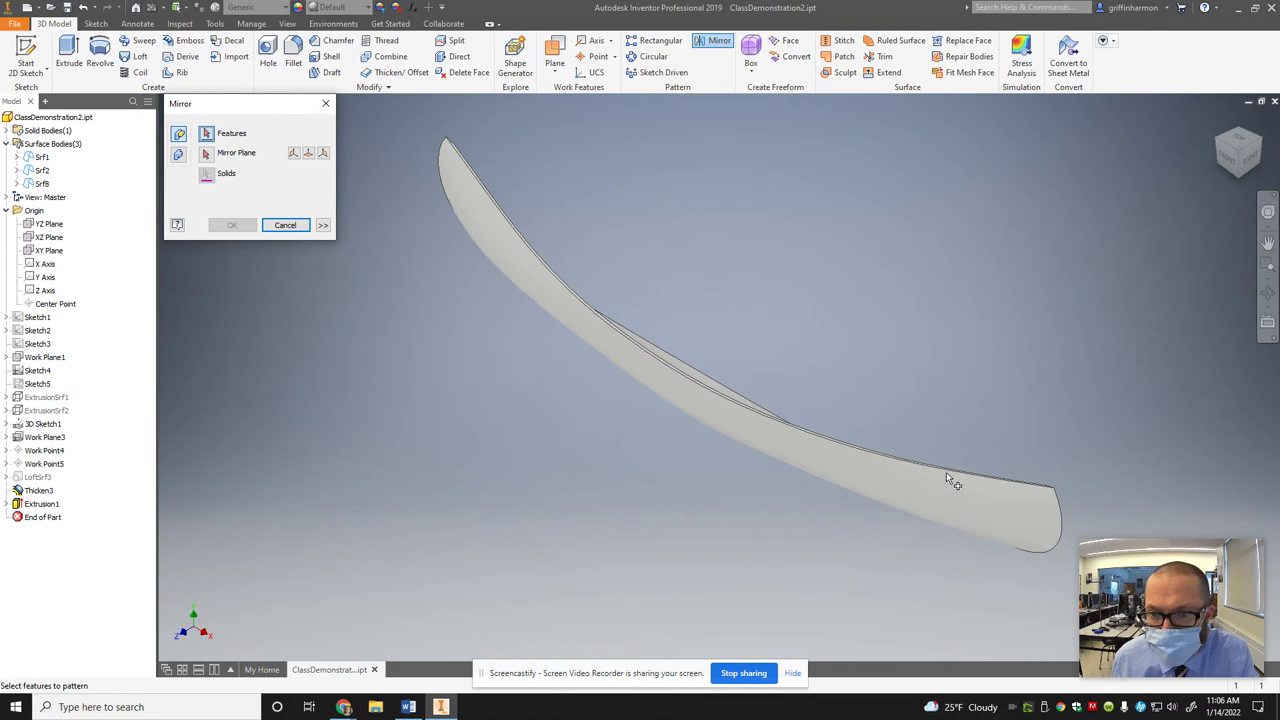
left_click(179, 156)
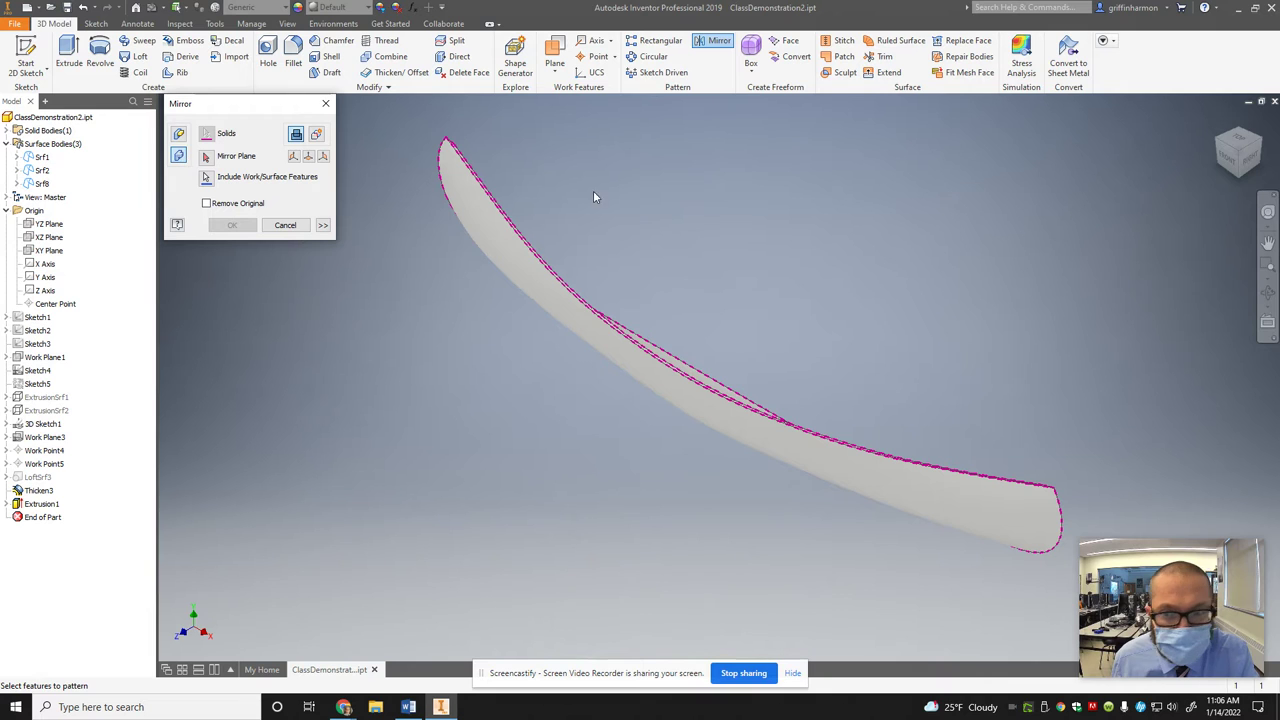
left_click_drag(1259, 141, 1152, 162)
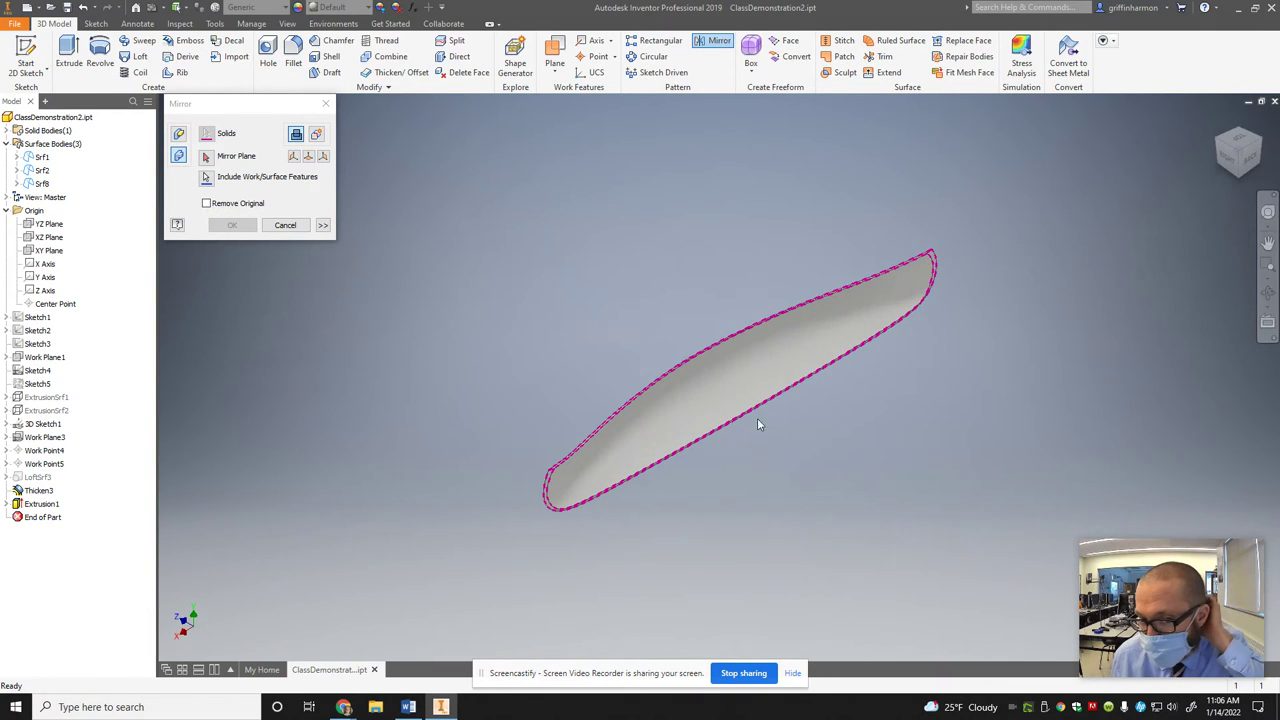
left_click(207, 157)
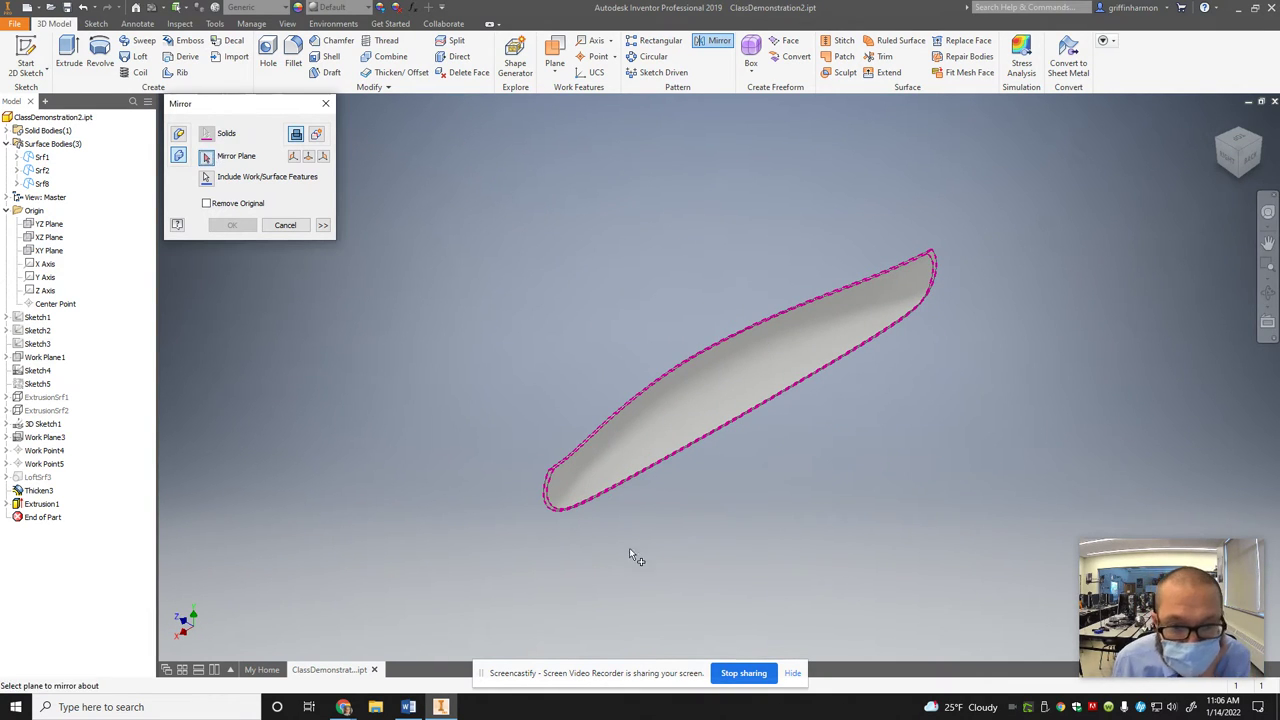
left_click(602, 497)
left_click(231, 224)
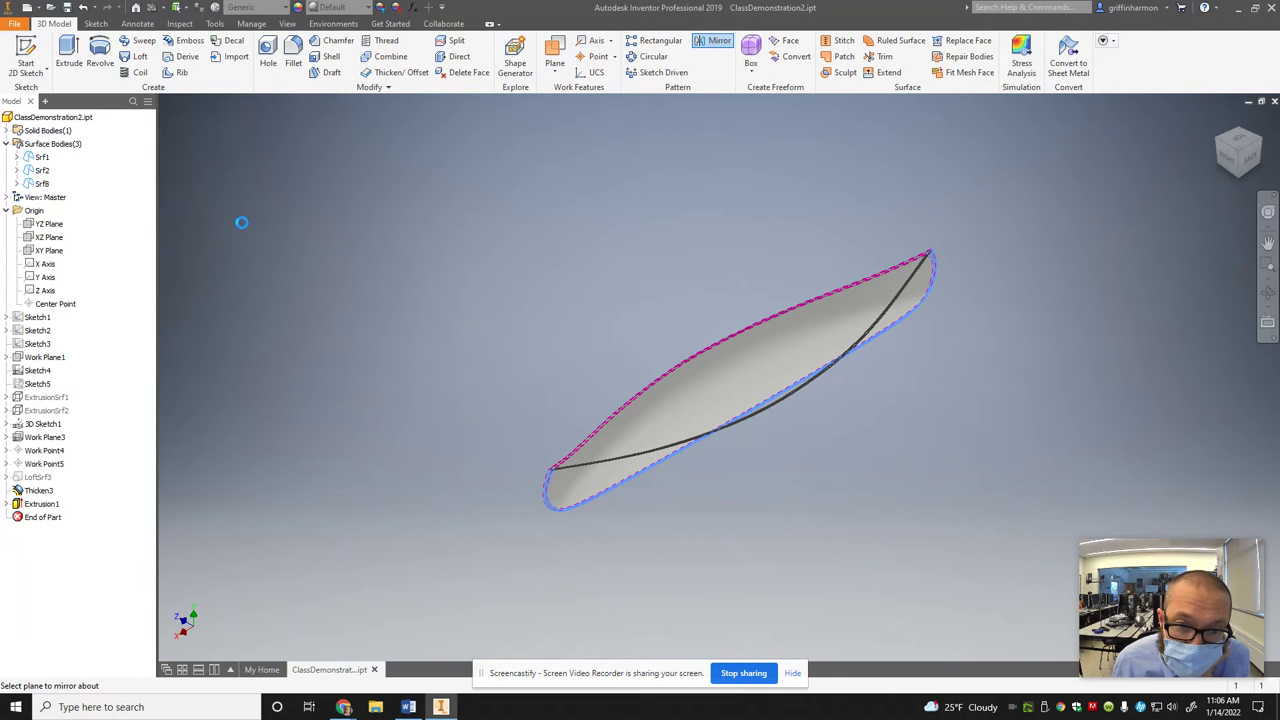
Examine the mirrored hull and the centre seam at its pointed end, and return to the home view
scroll(822, 355, "down", 3)
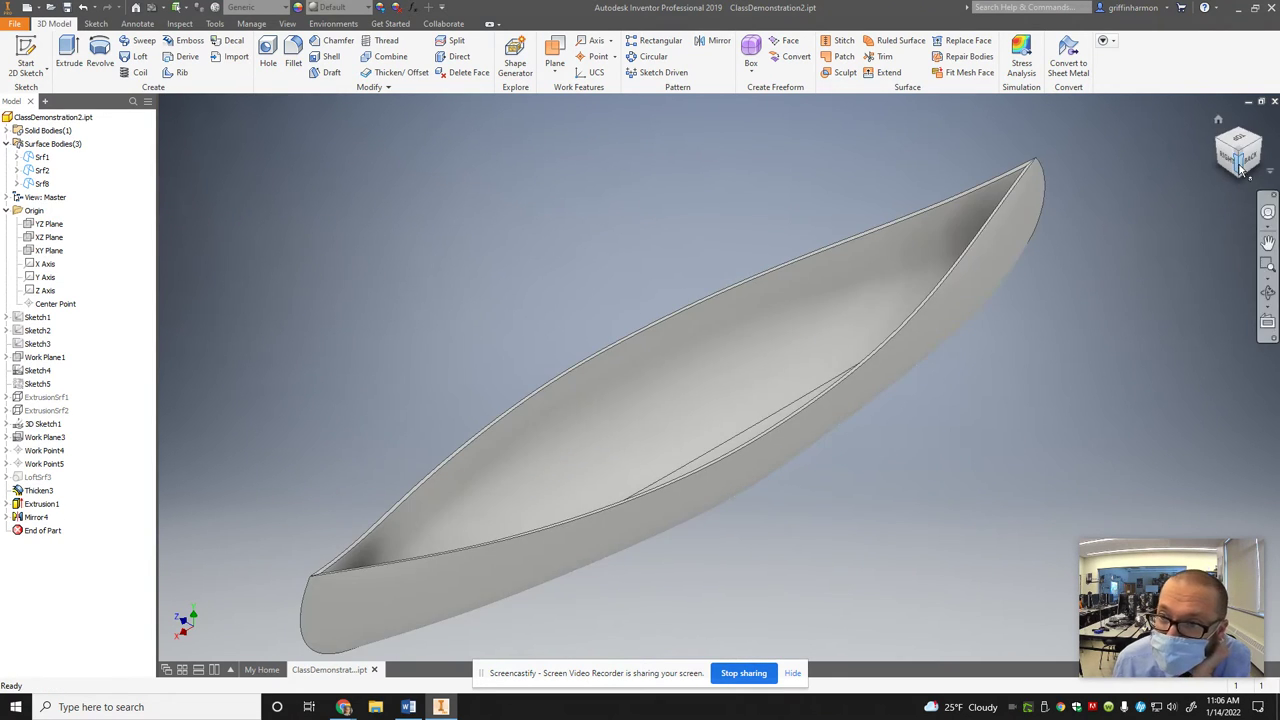
mouse_move(1240, 168)
left_mouse_down()
mouse_move(1275, 115)
mouse_move(183, 636)
mouse_move(1209, 621)
mouse_move(1180, 650)
mouse_move(1162, 144)
mouse_move(1190, 176)
mouse_move(1053, 200)
mouse_move(1234, 207)
mouse_move(243, 229)
mouse_move(257, 249)
mouse_move(242, 259)
left_mouse_up()
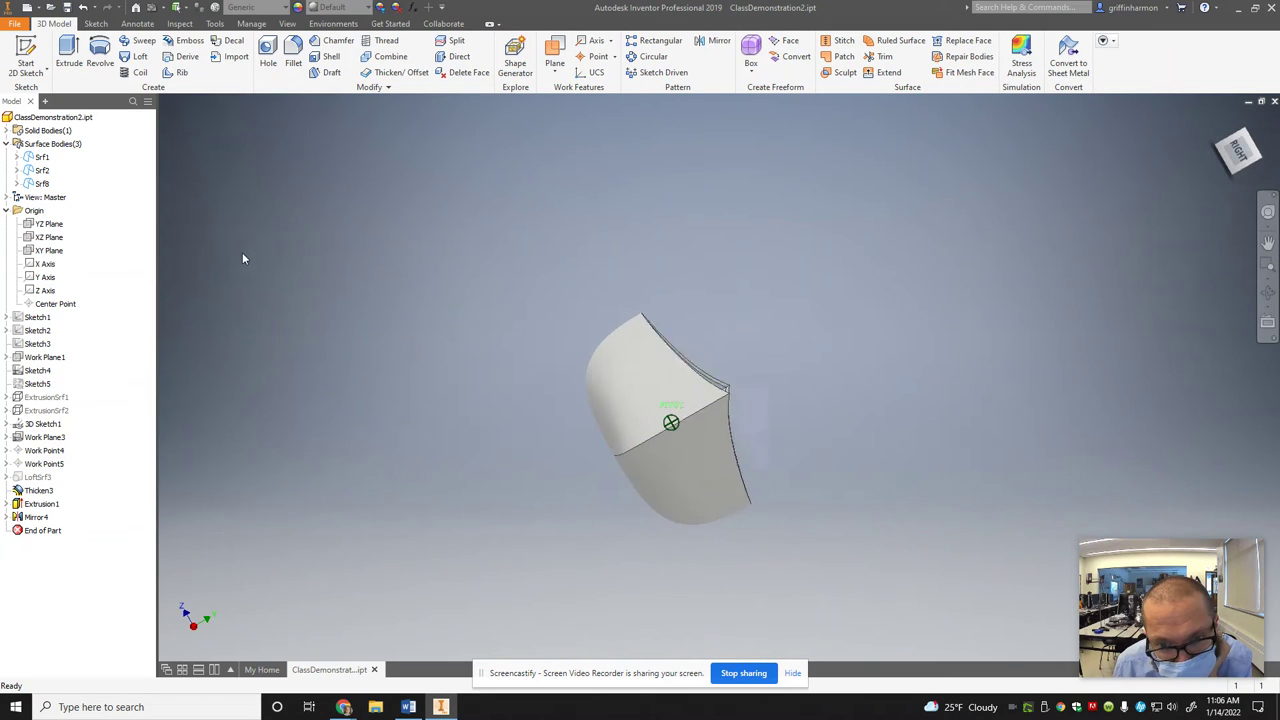
key("Escape")
scroll(800, 395, "up", 5)
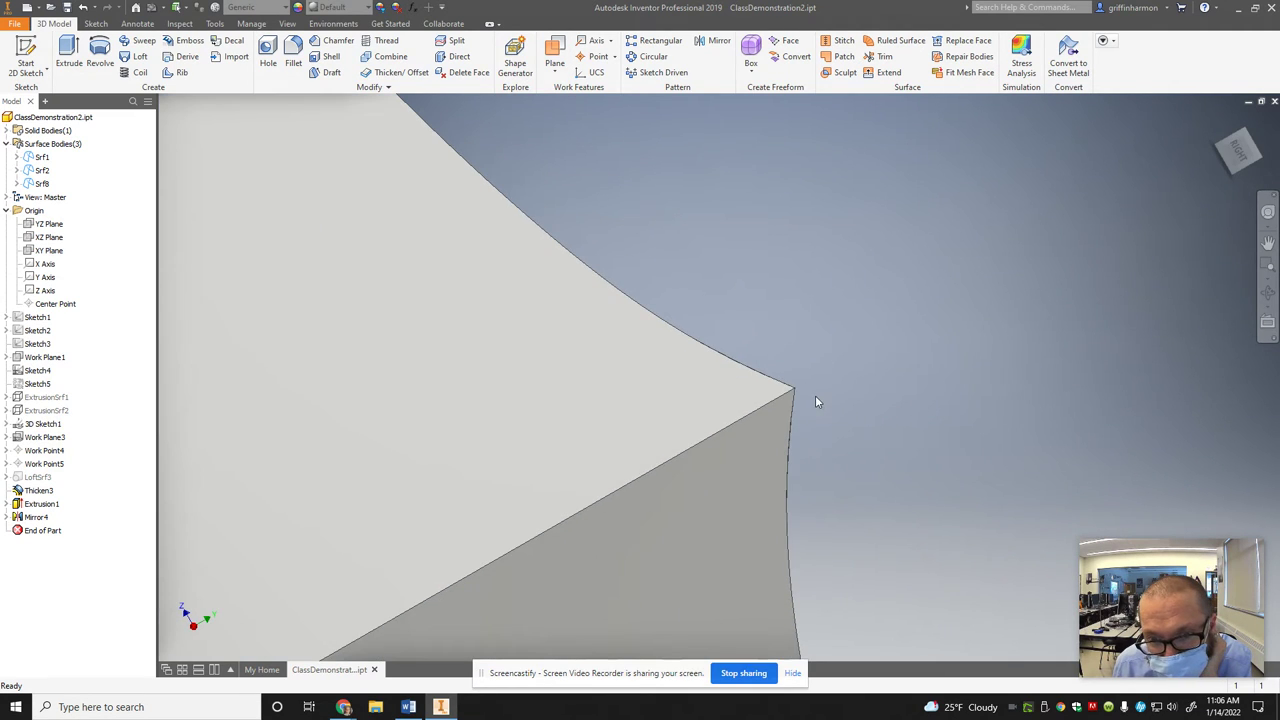
scroll(815, 397, "up", 4)
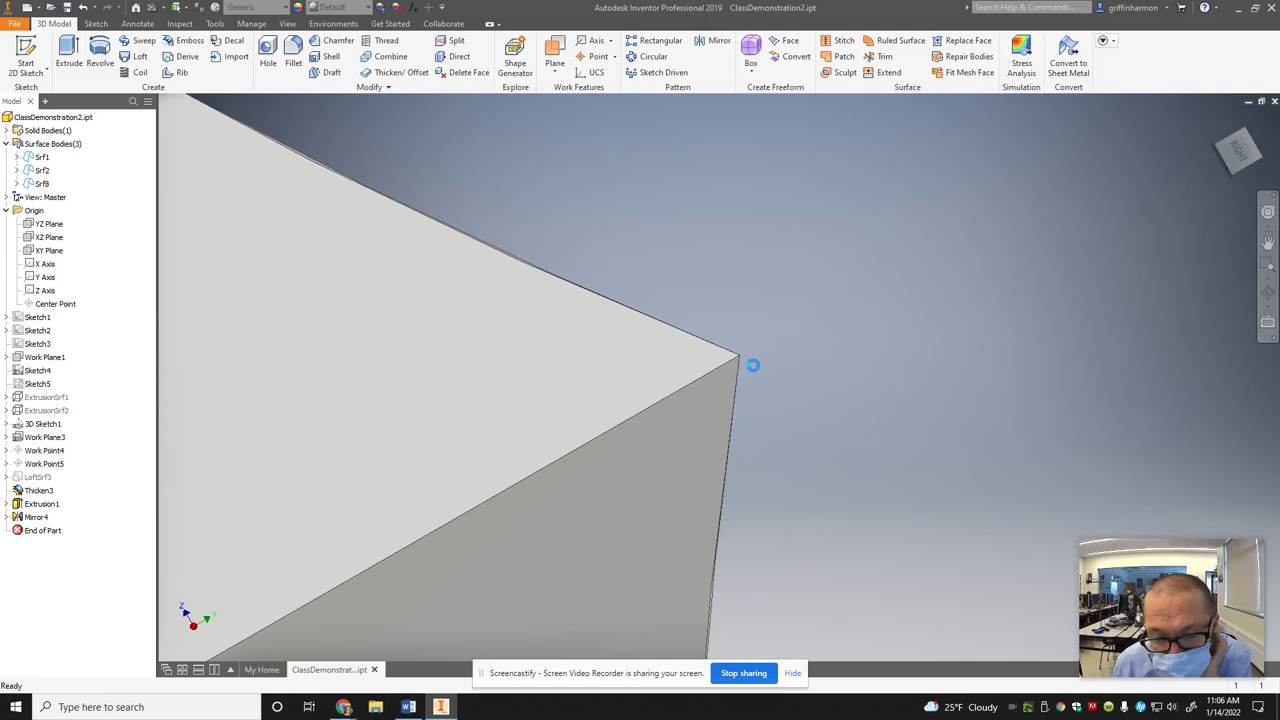
scroll(740, 350, "down", 4)
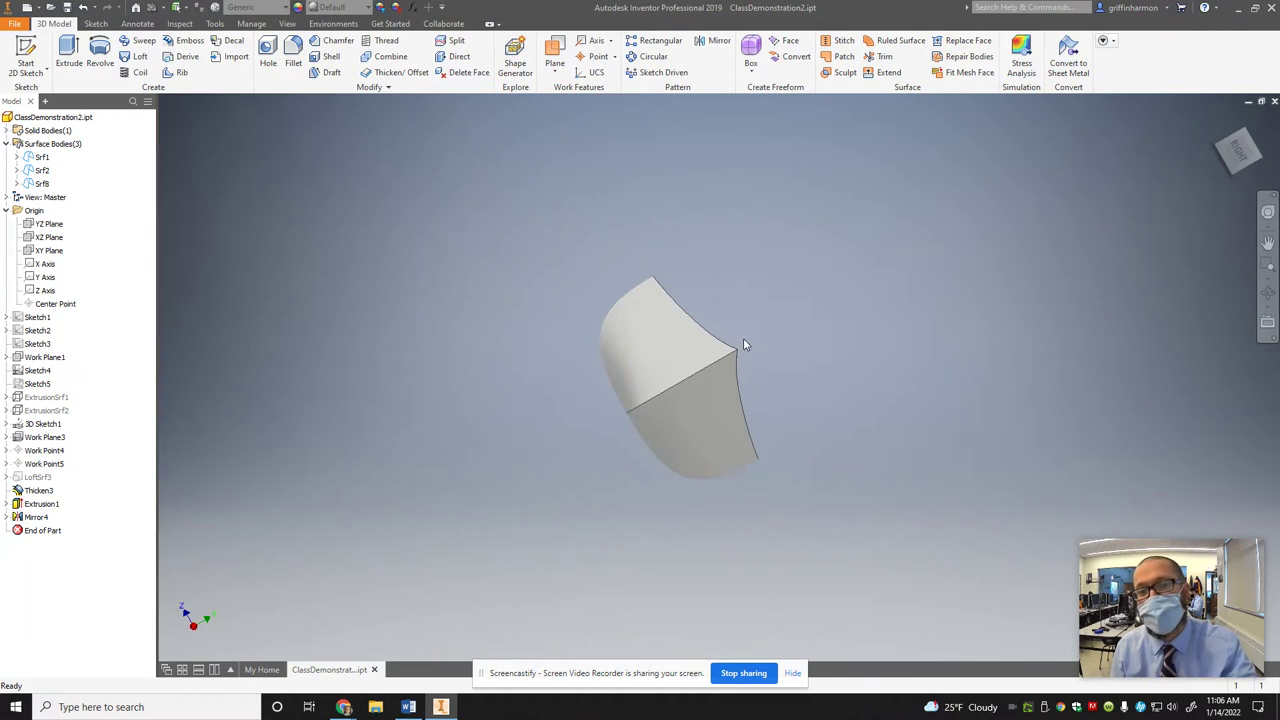
left_click(1218, 120)
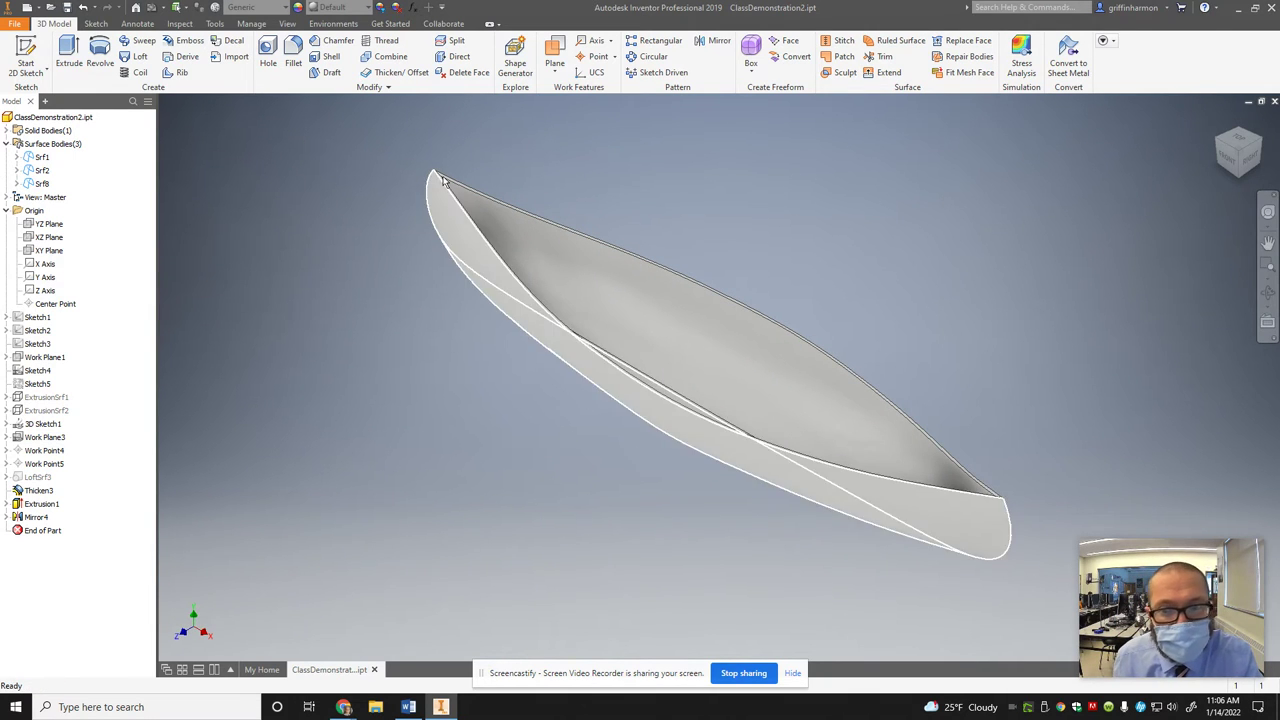
Create a 3D sketch that includes the long top edge on the hull's +Z side as geometry, and finish it
left_click(46, 74)
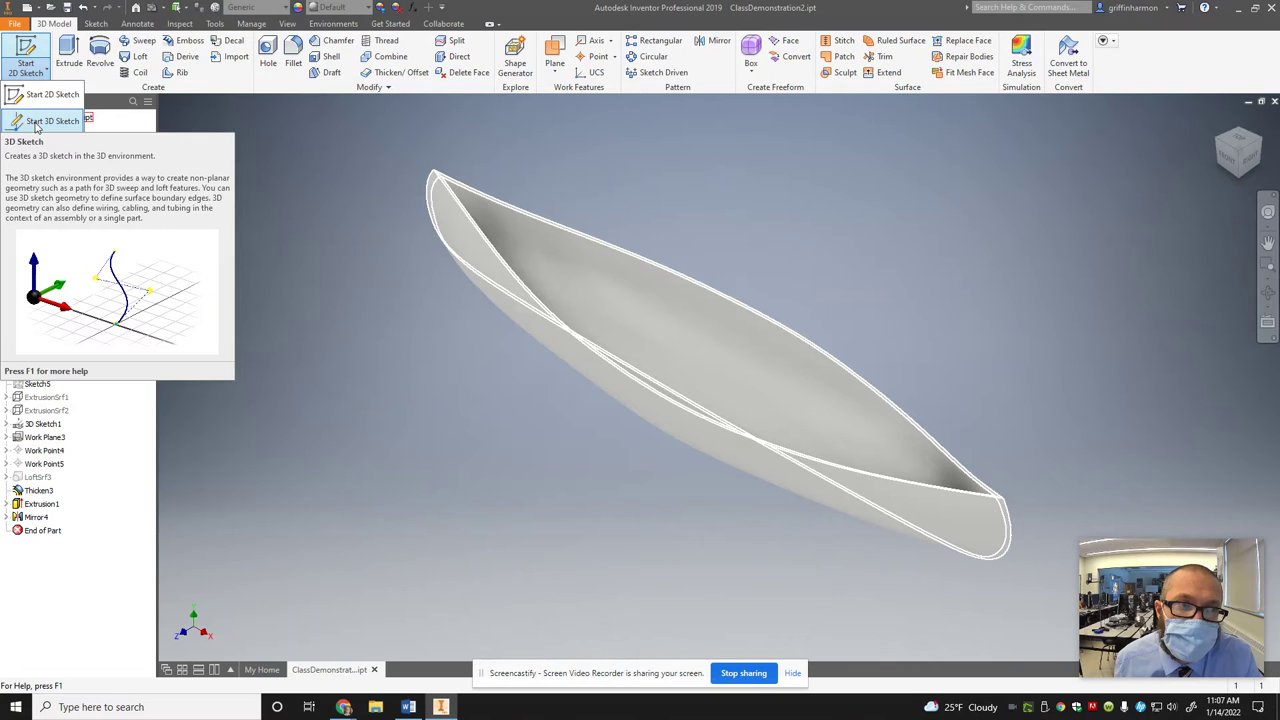
left_click(40, 121)
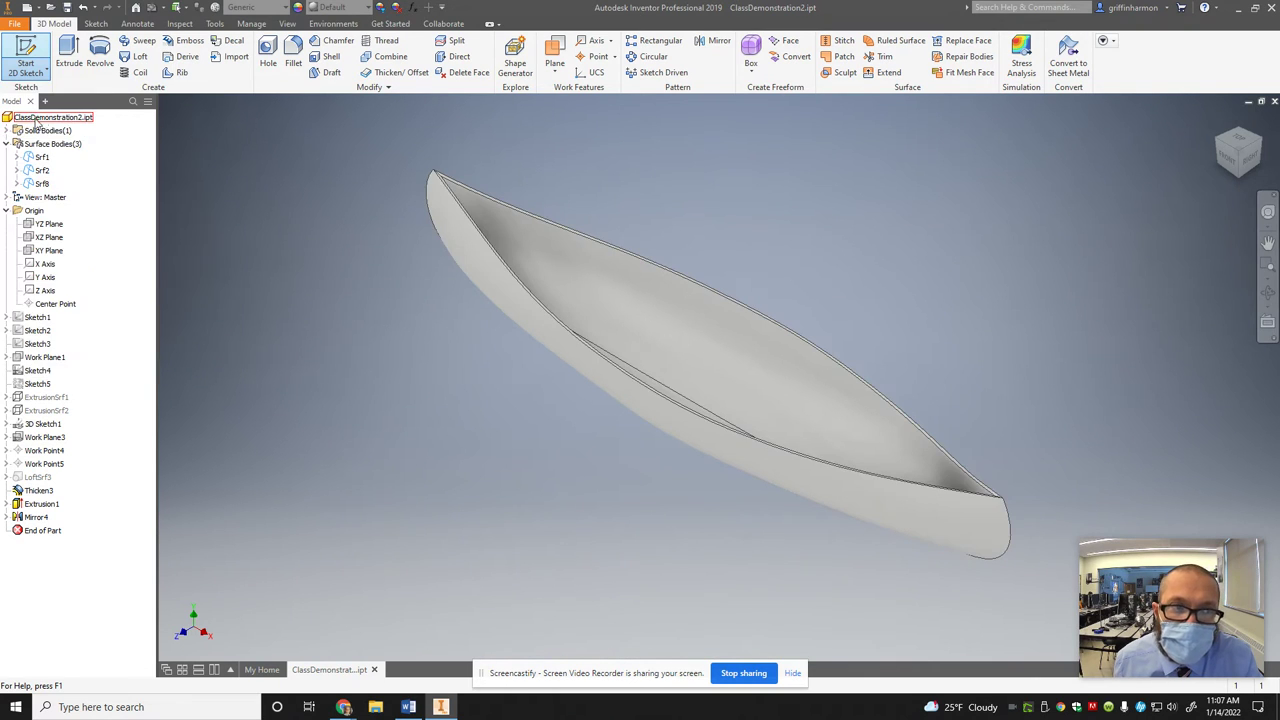
left_click(970, 495)
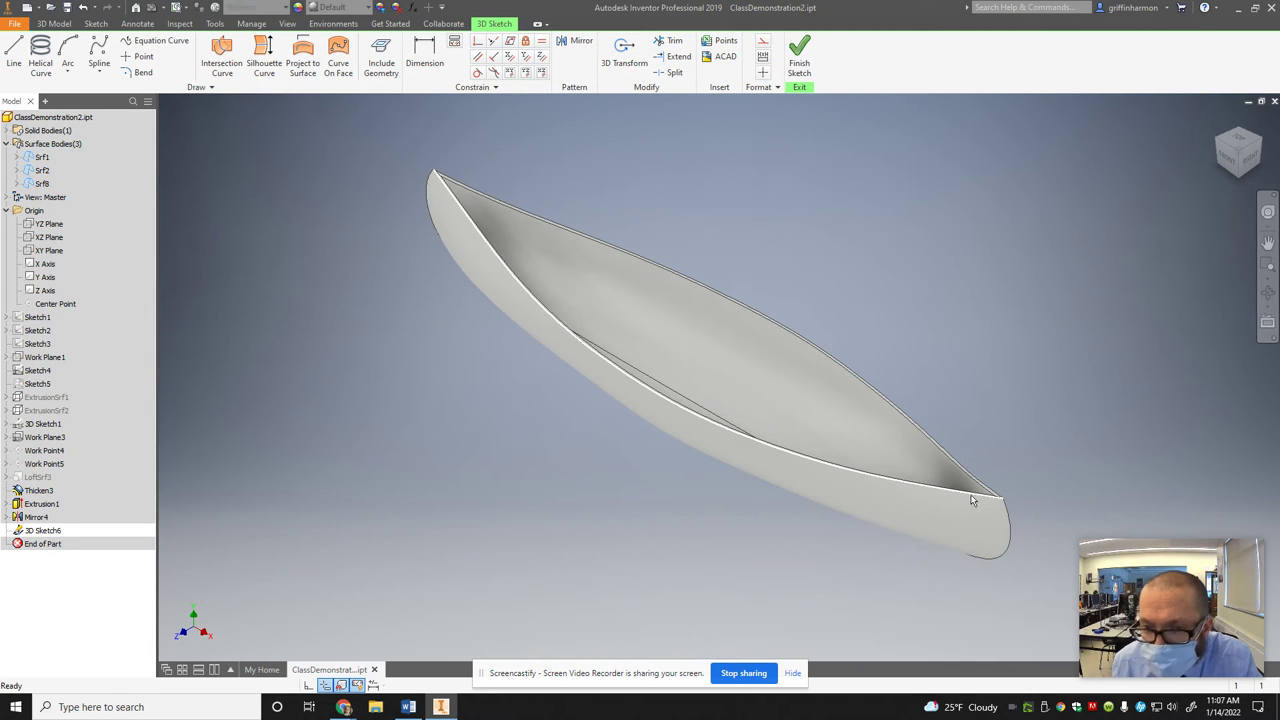
left_click(392, 55)
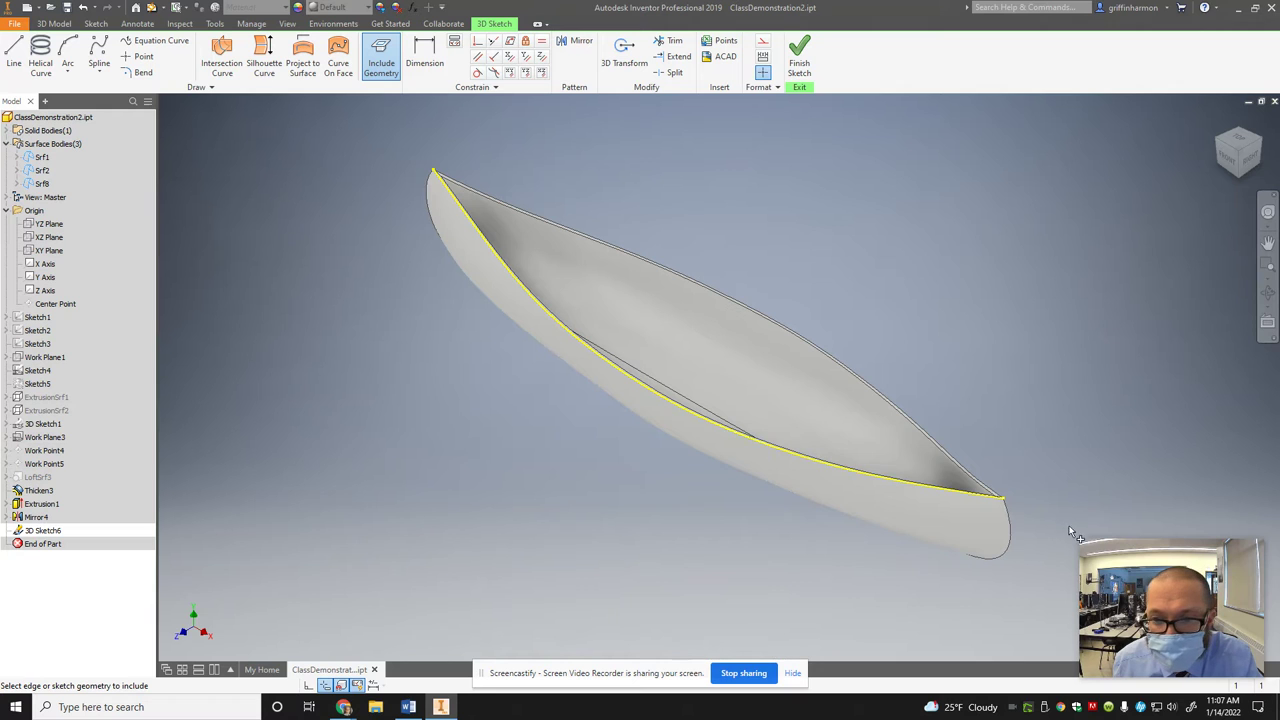
scroll(735, 450, "up", 5)
scroll(733, 445, "down", 6)
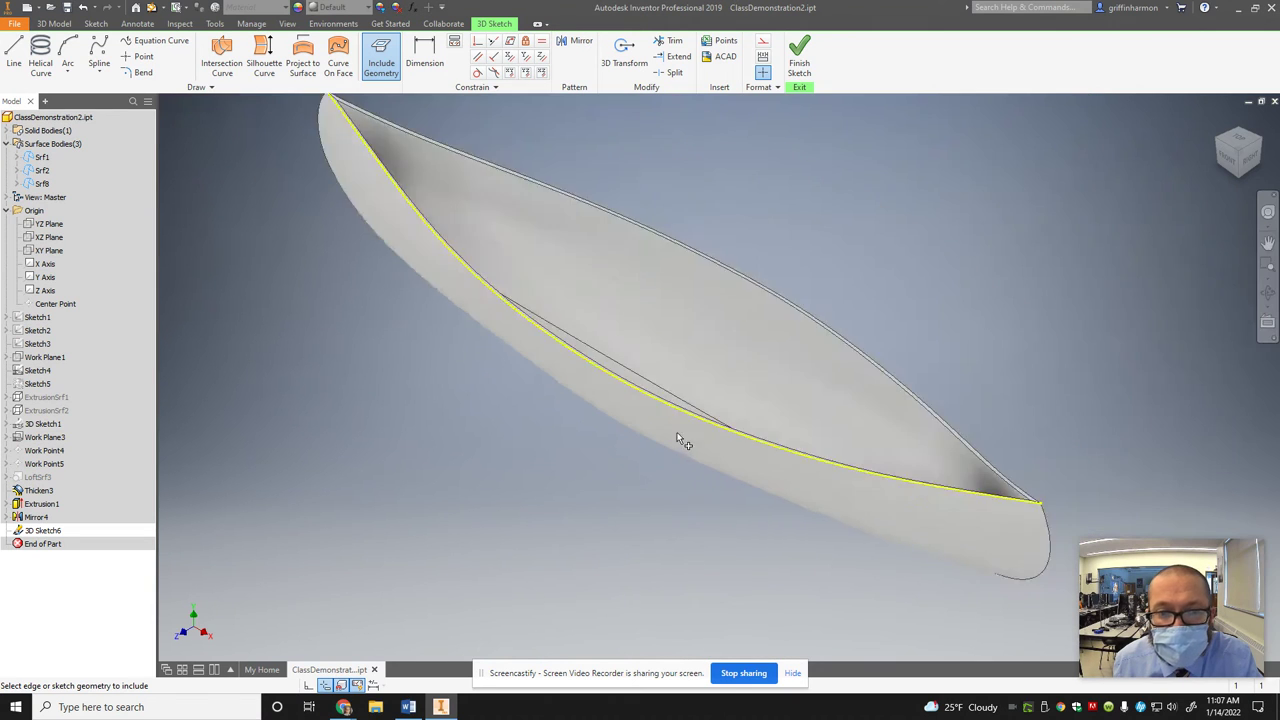
left_click(808, 66)
Create a work plane normal to the included top-edge curve at its endpoint on the hull's +X end
left_click(554, 67)
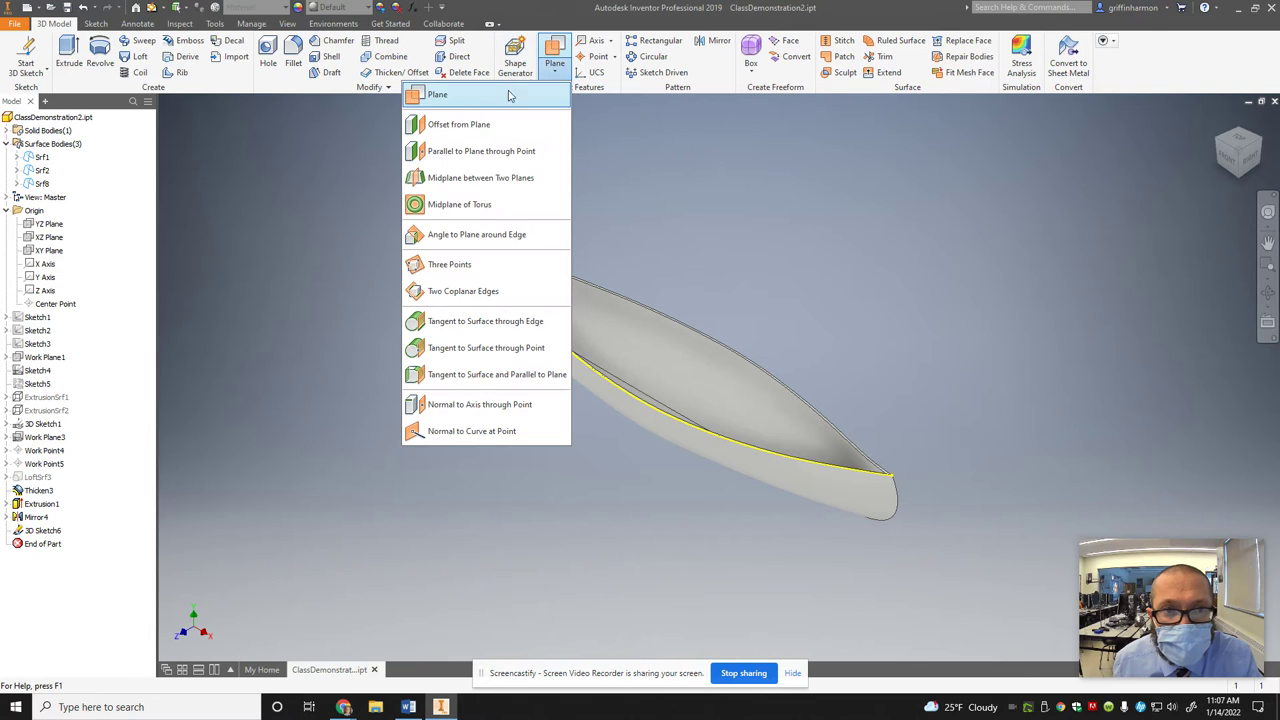
left_click(467, 432)
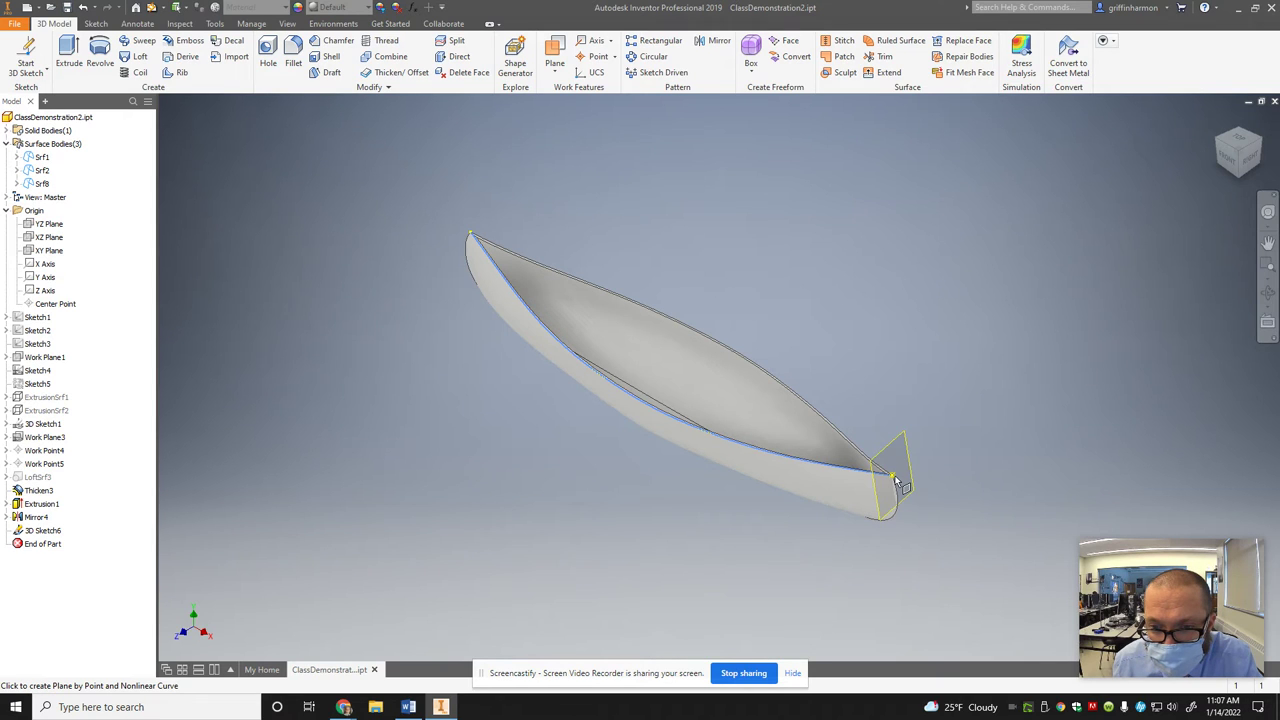
scroll(895, 481, "down", 2)
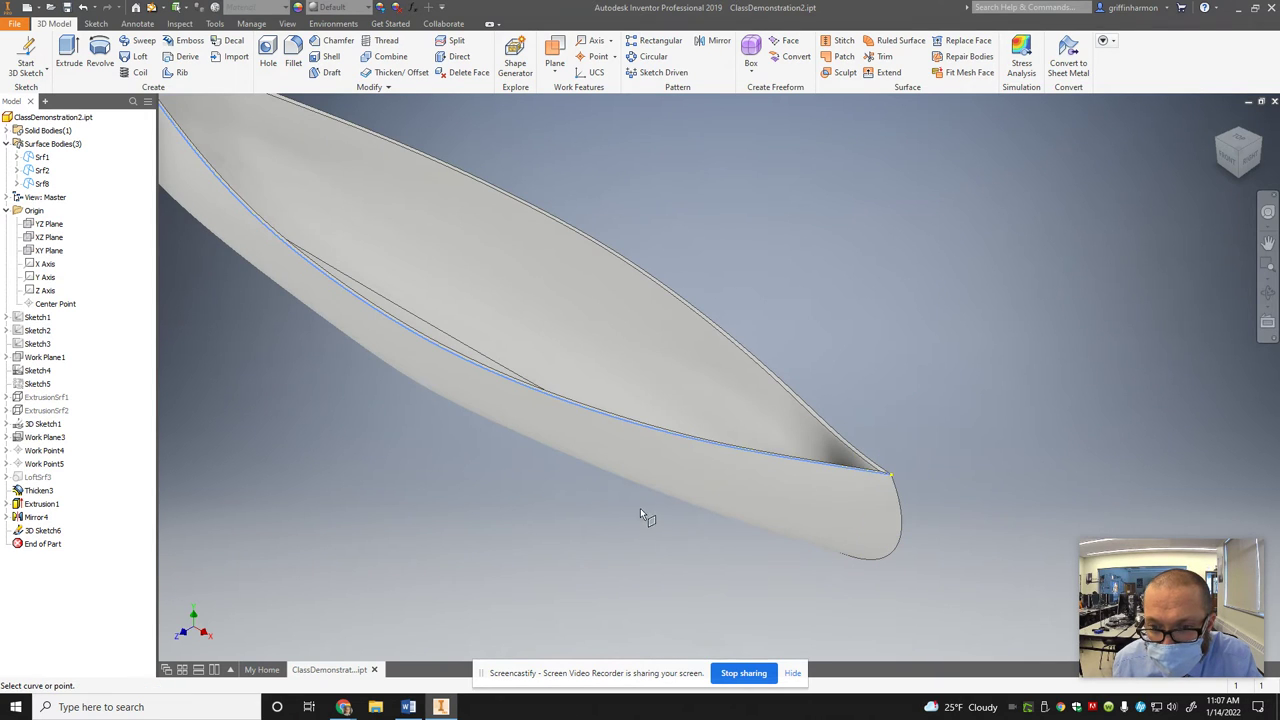
left_click(892, 479)
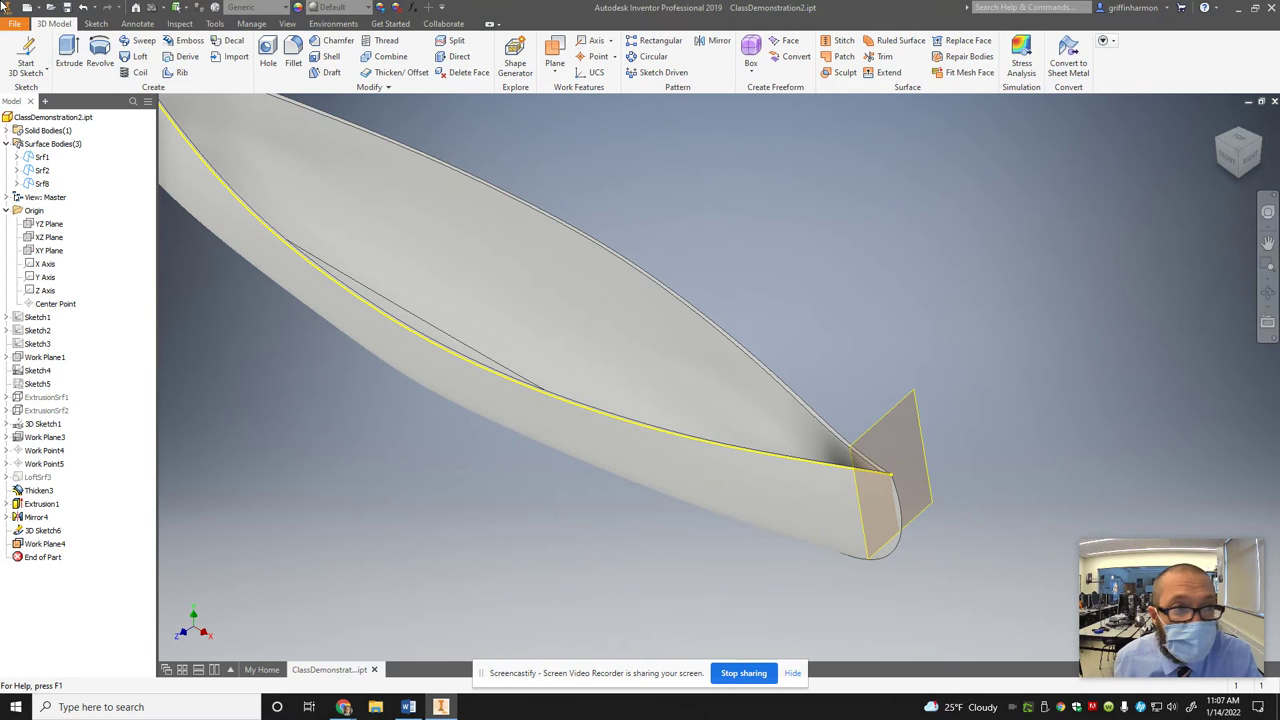
Start a new 2D sketch on the work plane normal to the top-edge curve at the hull's +X end
left_click(22, 55)
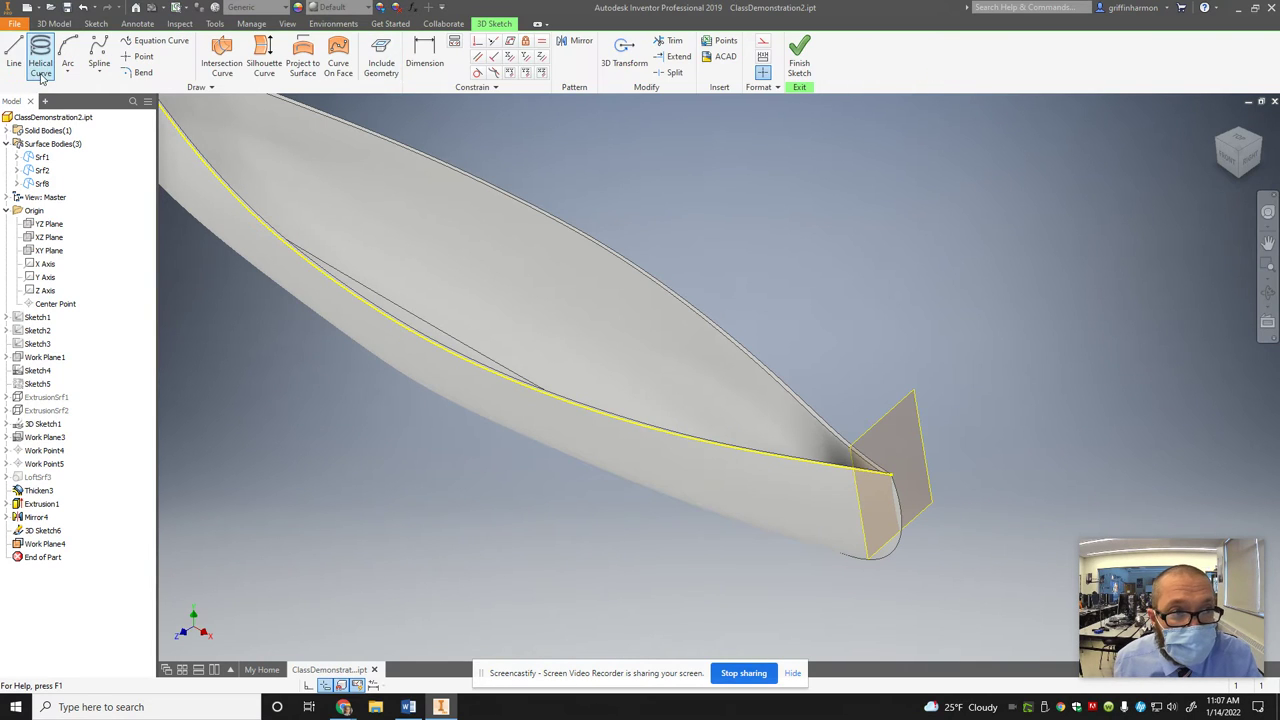
left_click(799, 66)
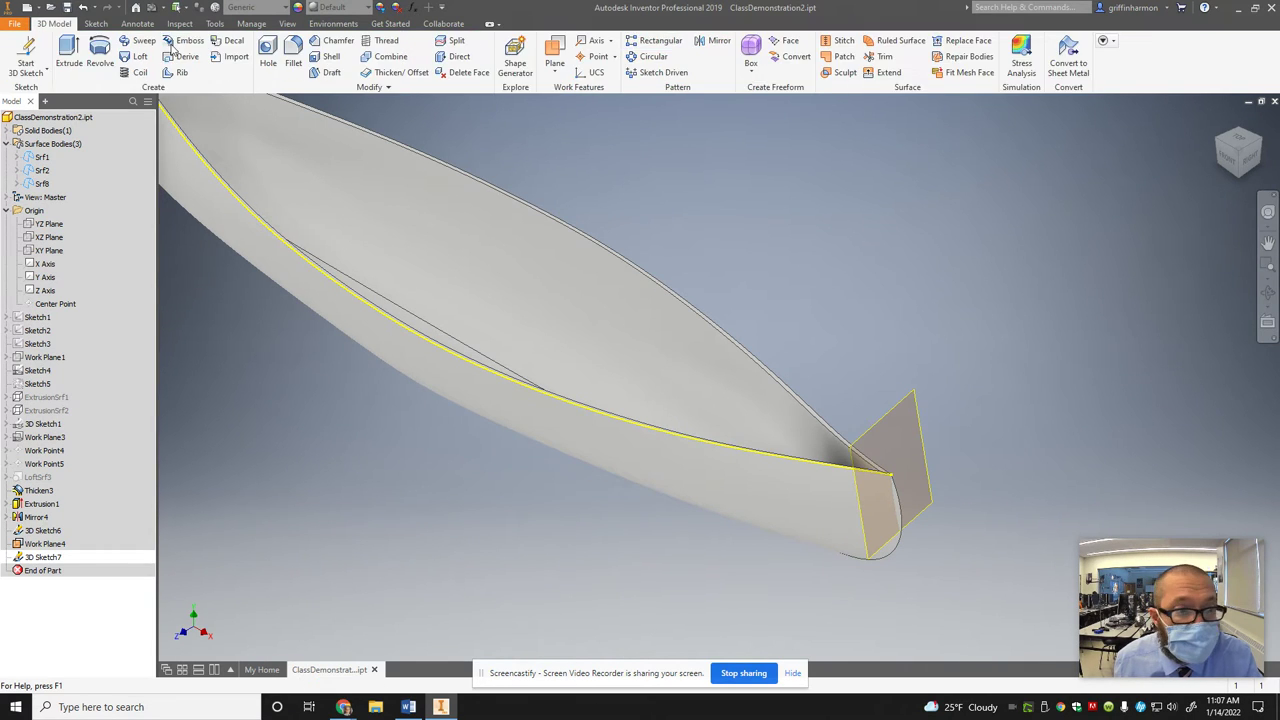
left_click(14, 80)
left_click(40, 92)
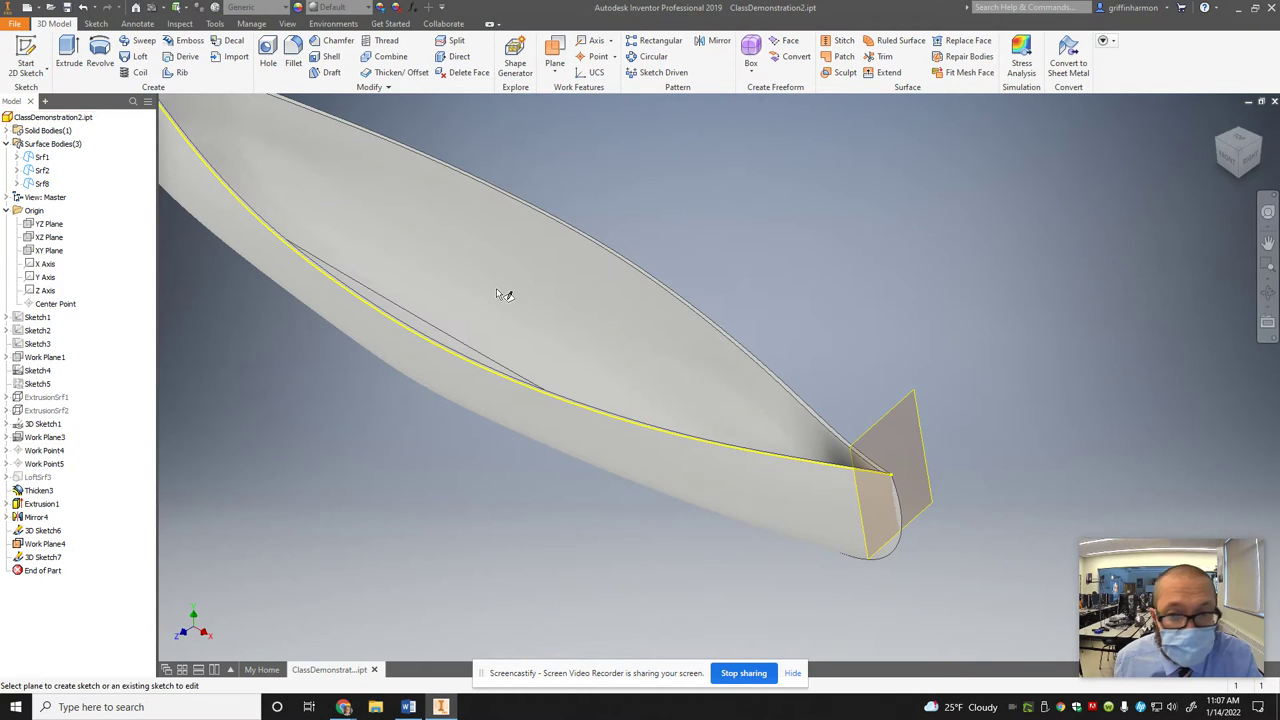
left_click(896, 421)
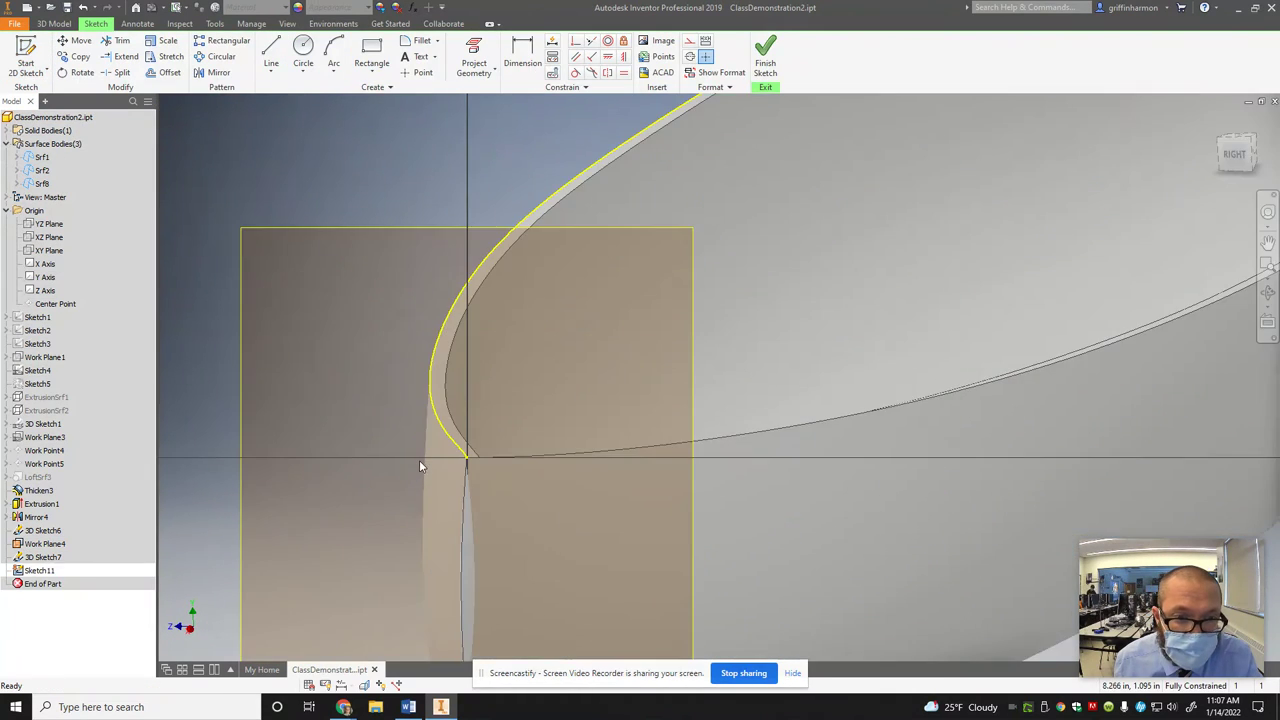
scroll(419, 460, "down", 3)
scroll(443, 457, "up", 2)
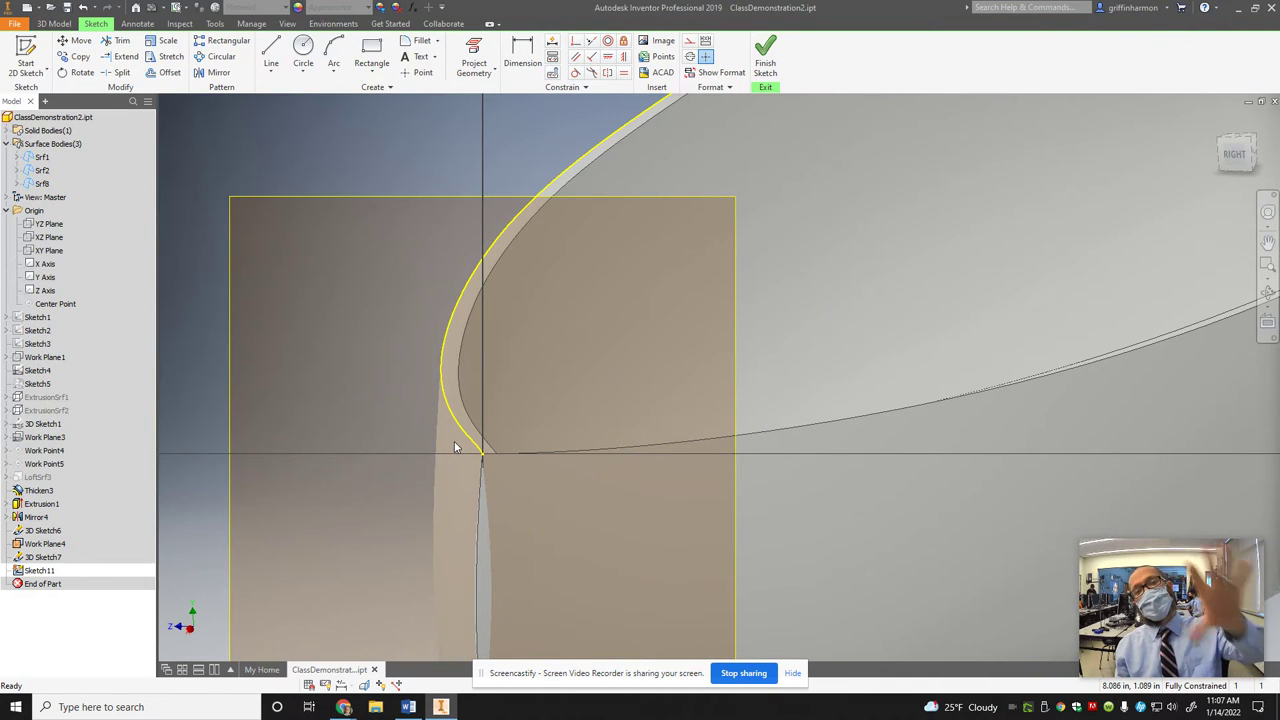
Draw a center rectangle on the top-edge curve's endpoint, 0.05 in wide and 0.03 in high
left_click(370, 68)
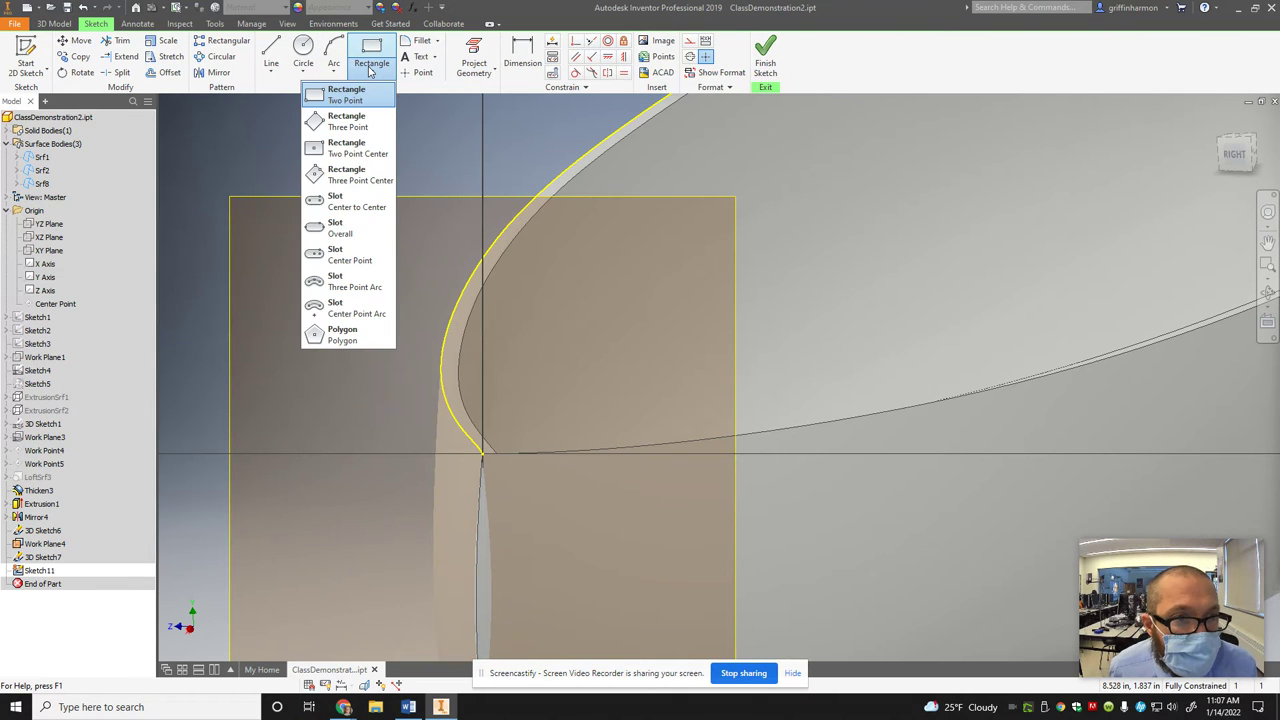
left_click(372, 52)
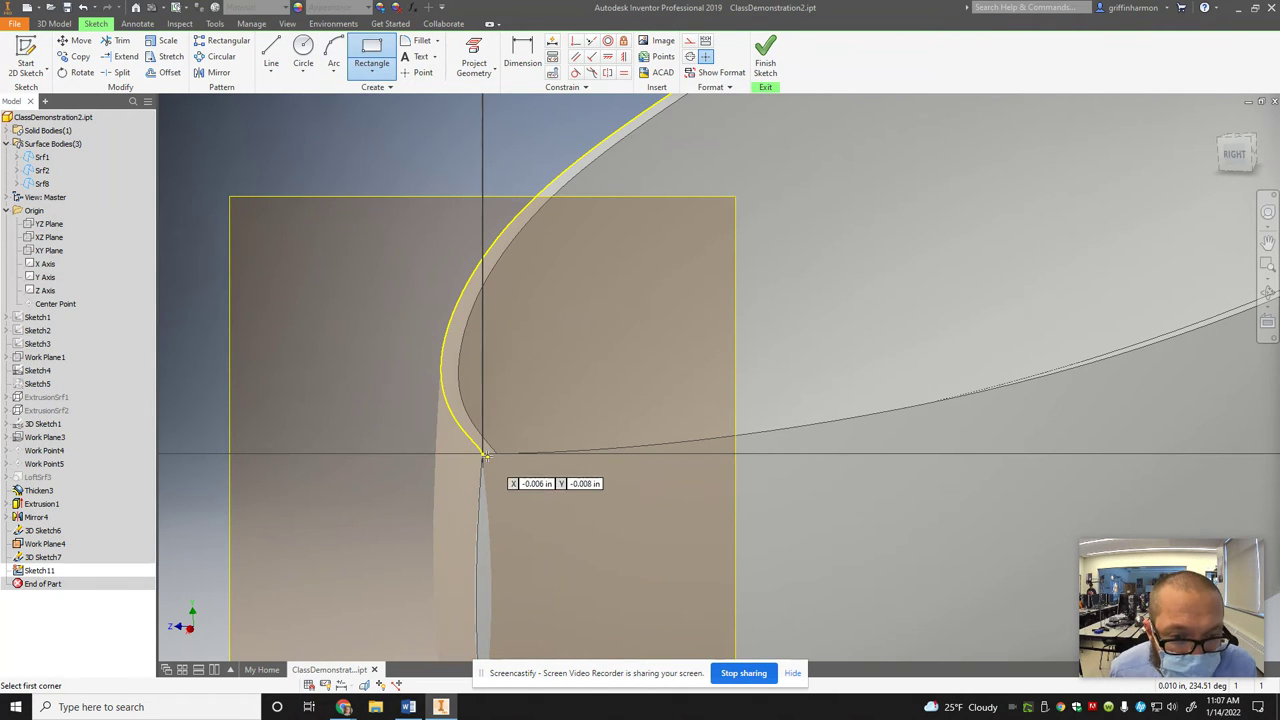
left_click(374, 70)
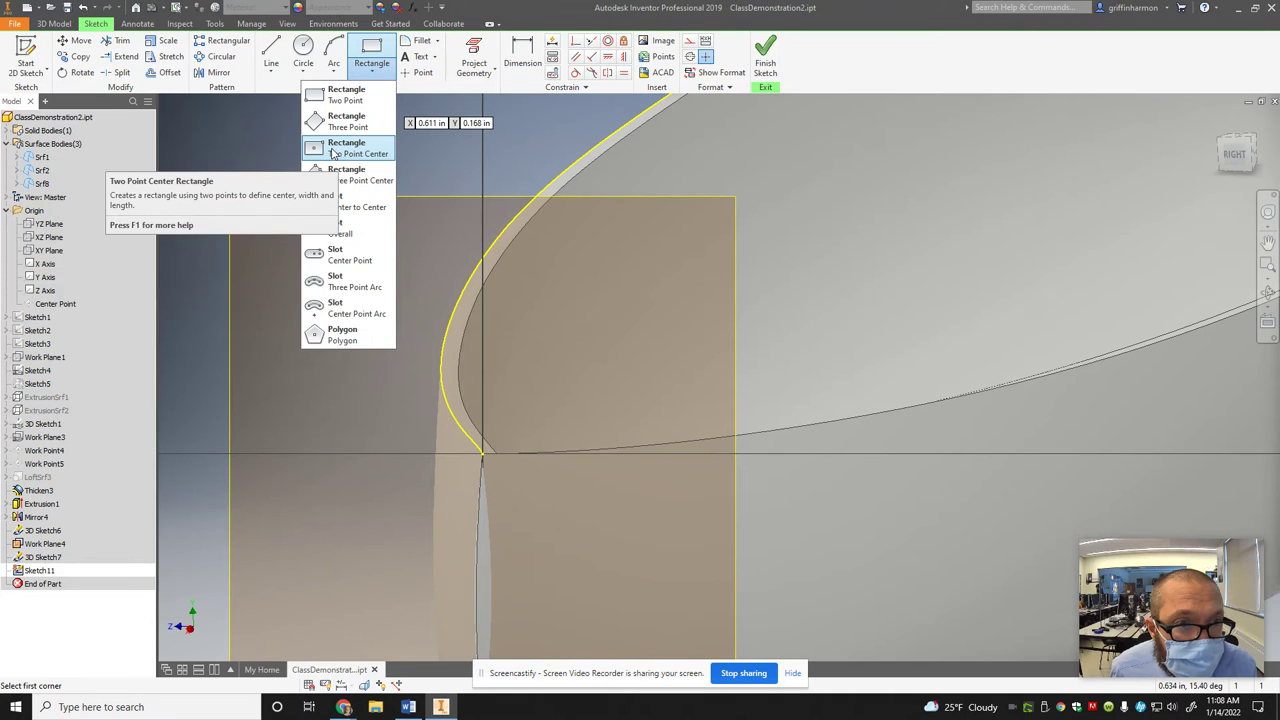
left_click(352, 178)
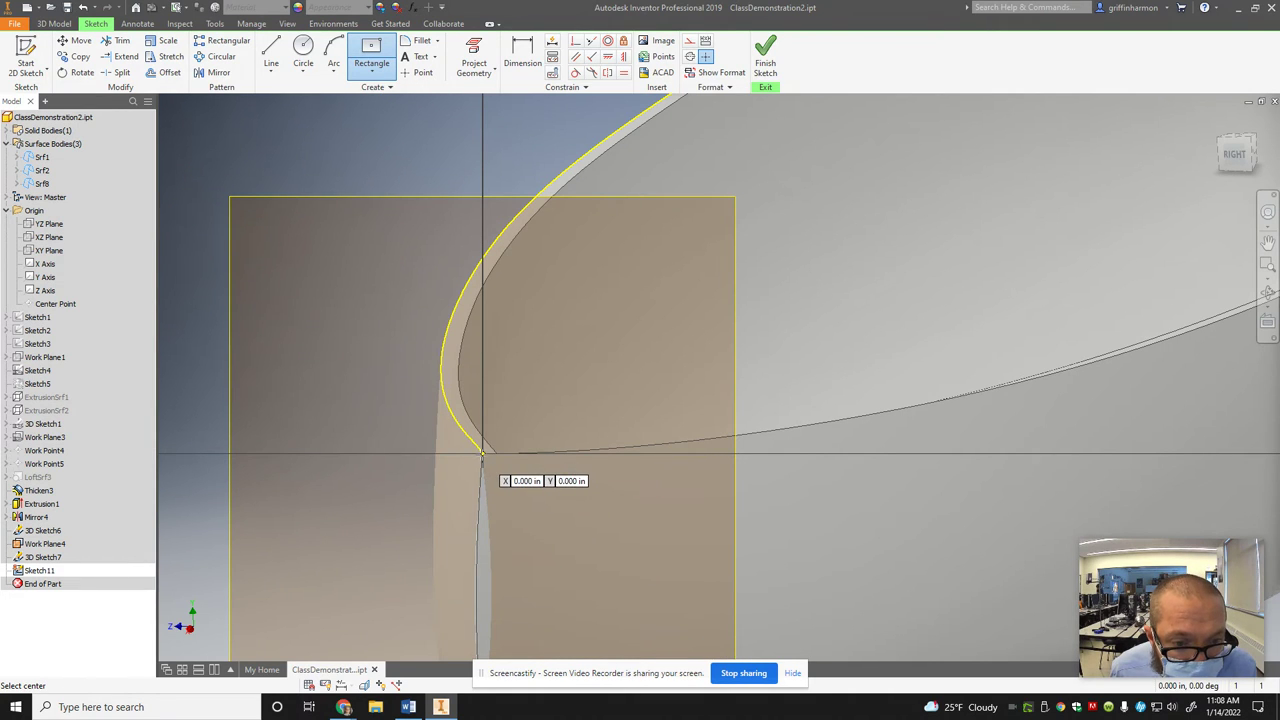
left_click(481, 453)
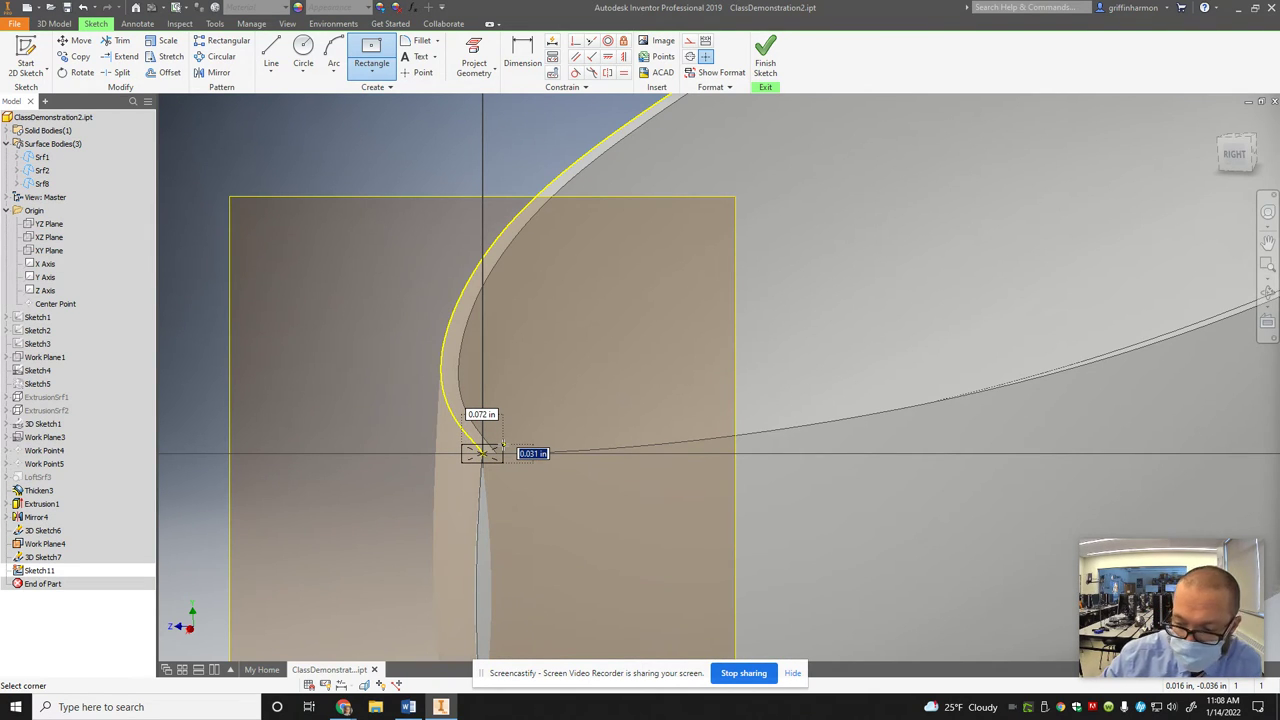
type(".03")
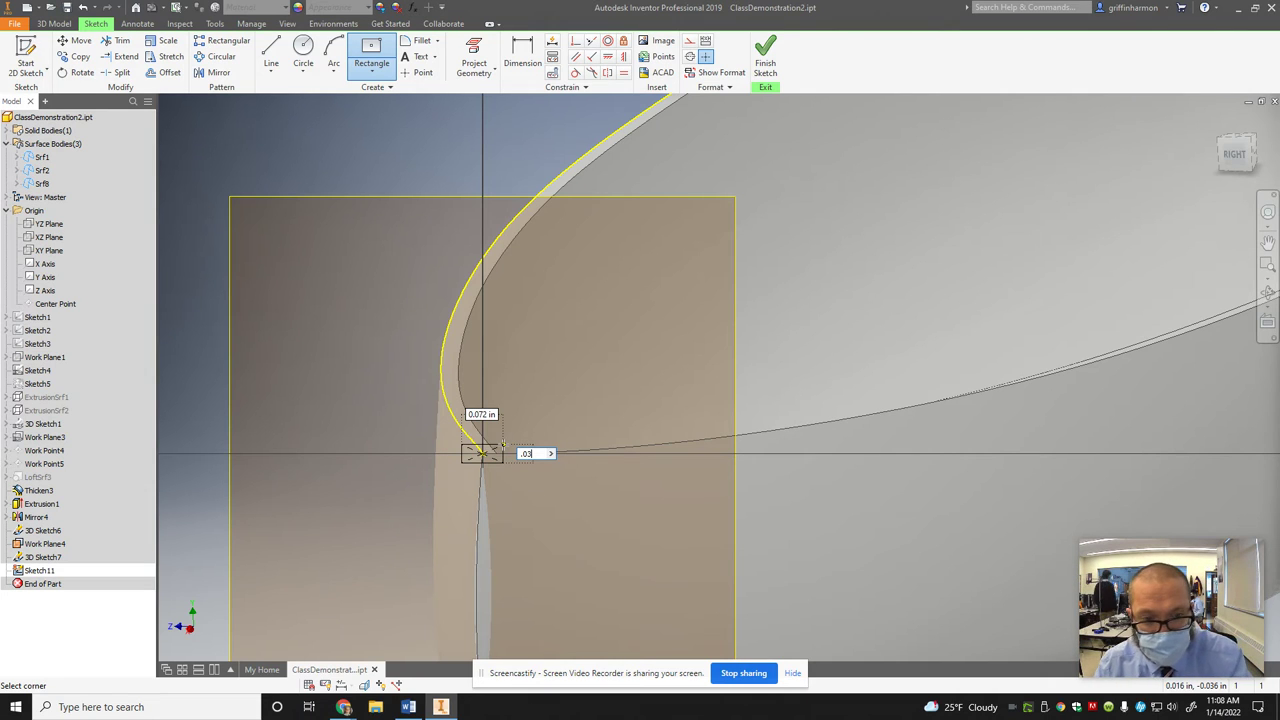
key("Tab")
type(".05")
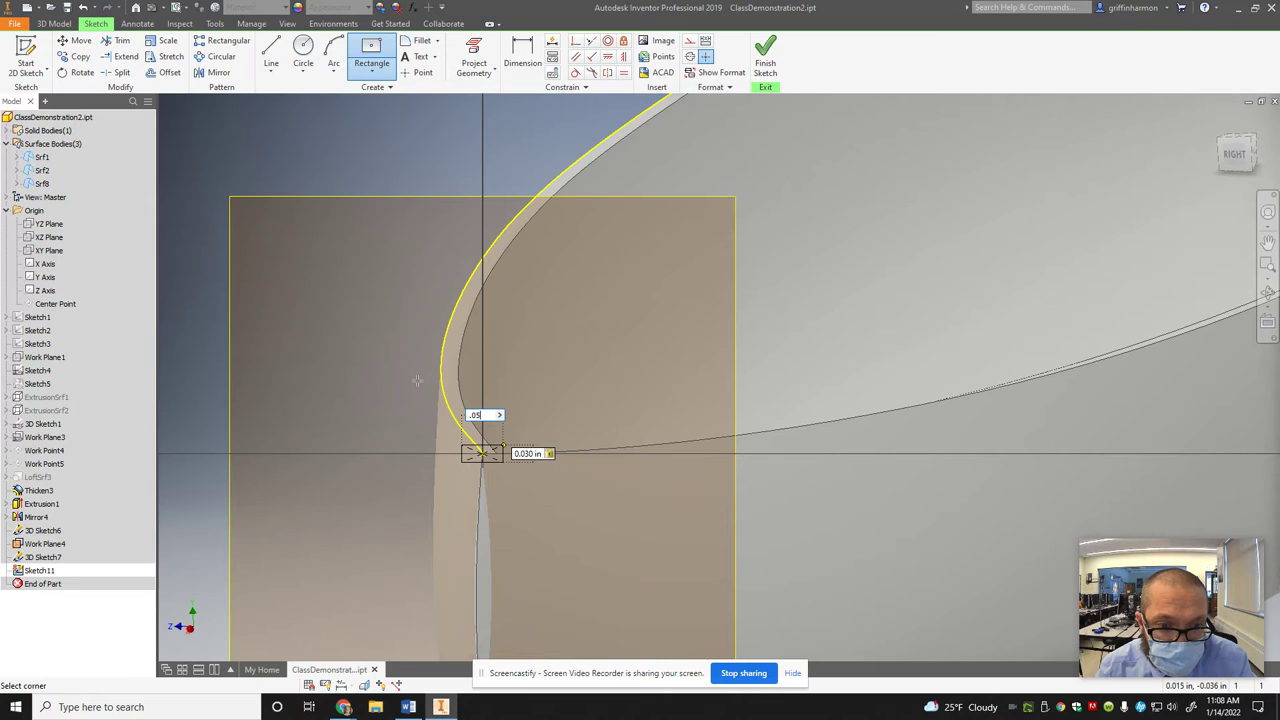
key("Return")
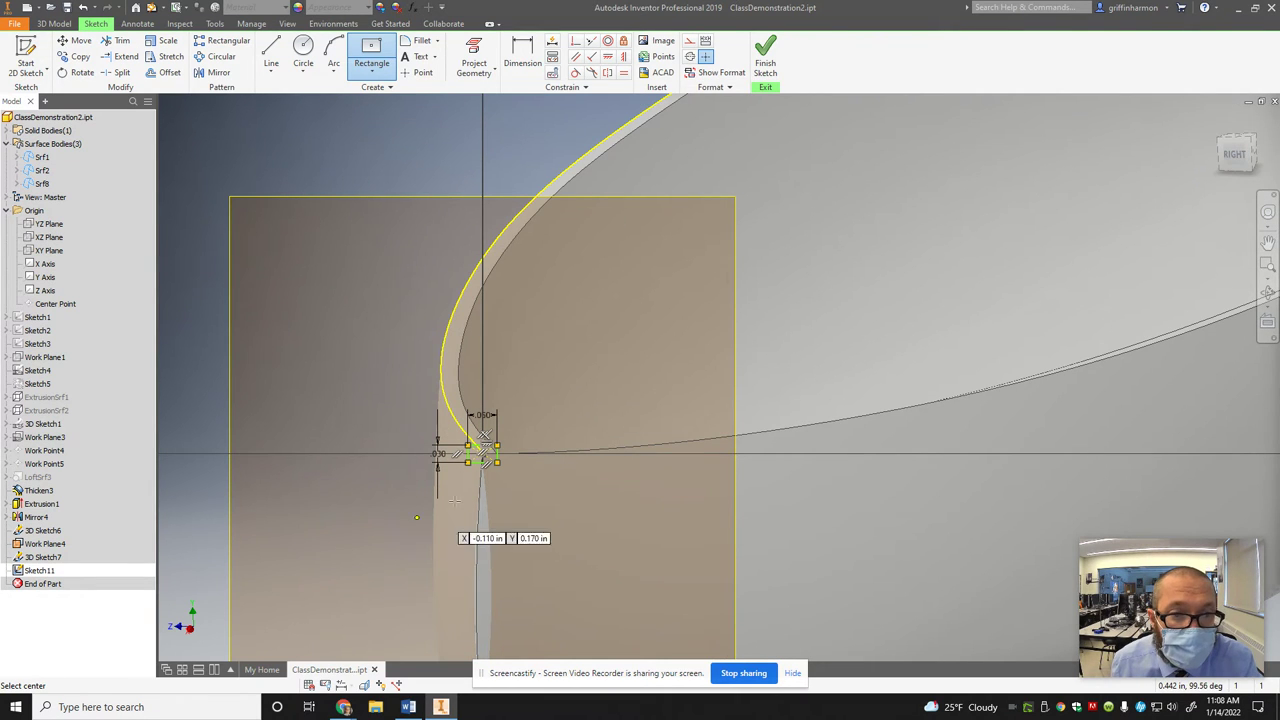
Try to fillet the rectangle's upper +Z corner, enter a radius of 0.01 in, and undo the fillet
scroll(477, 451, "down", 5)
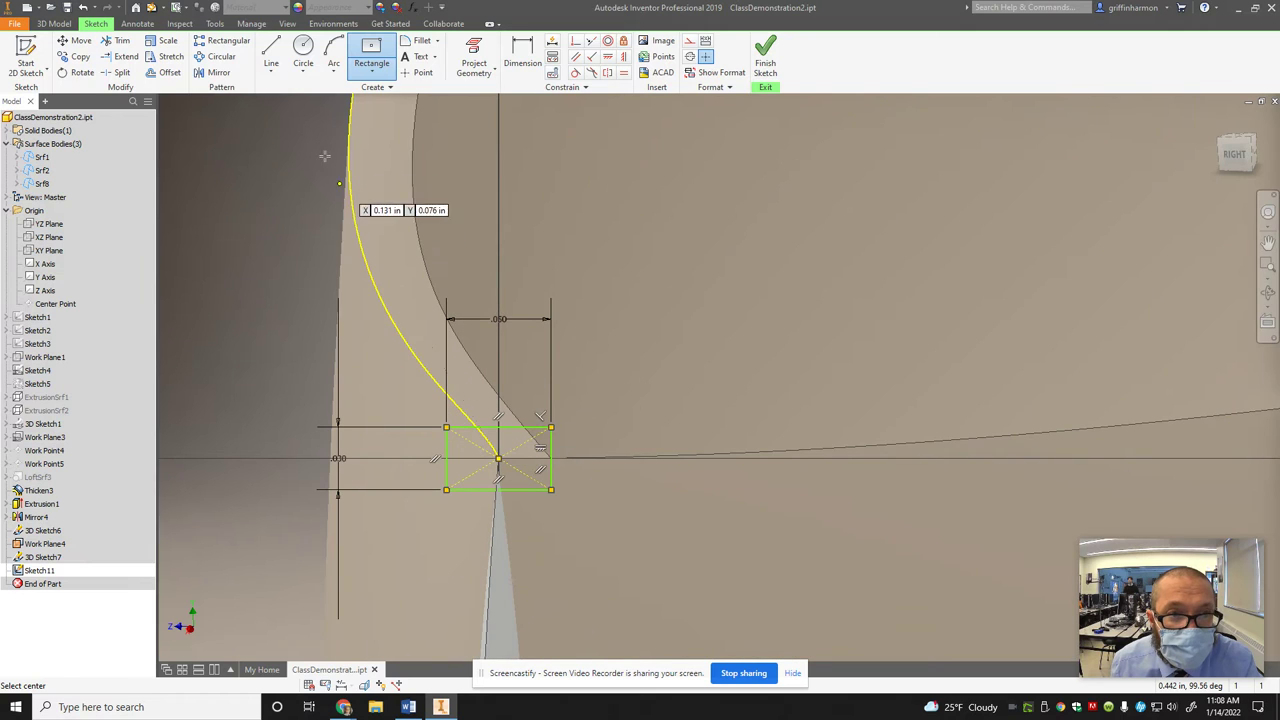
left_click(420, 41)
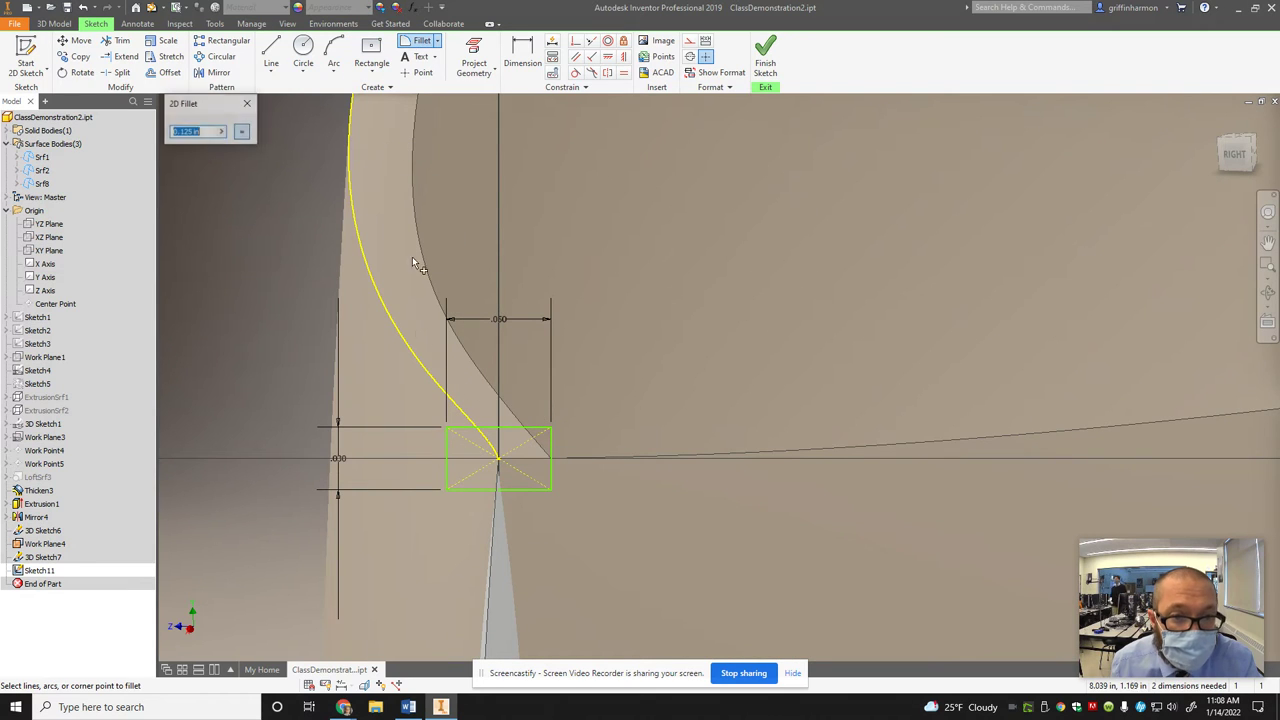
left_click(449, 443)
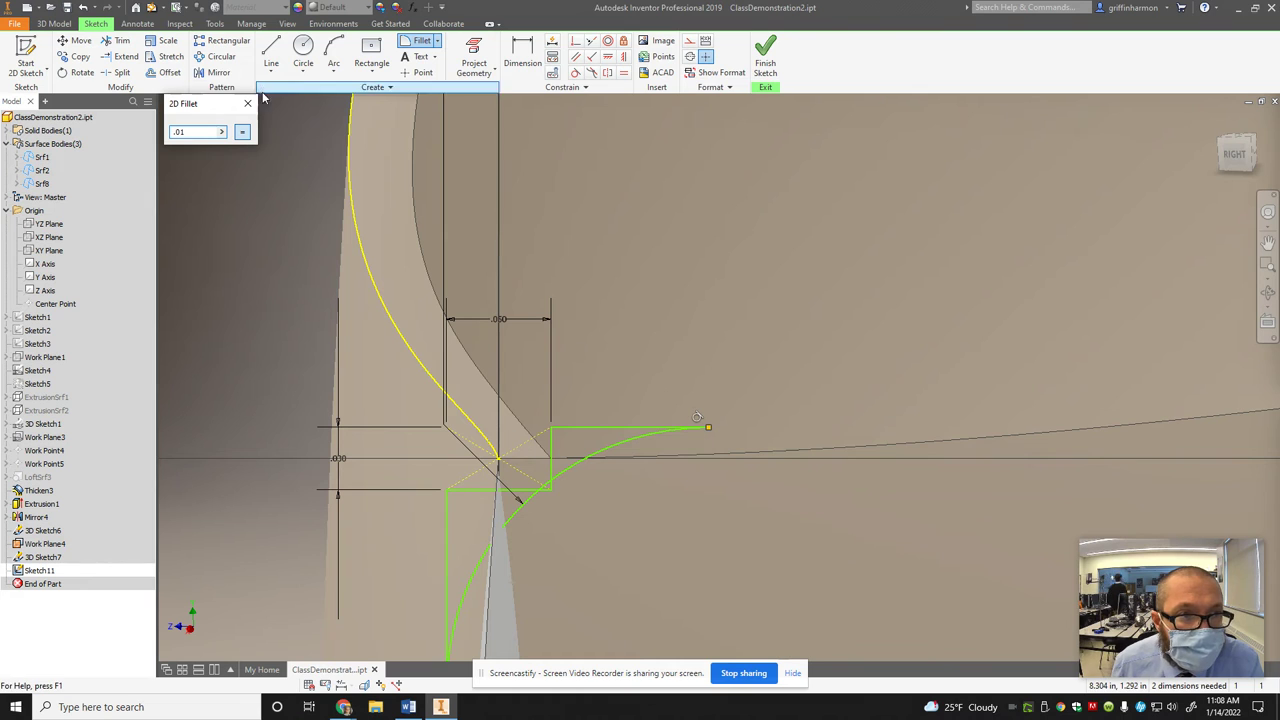
type(".01")
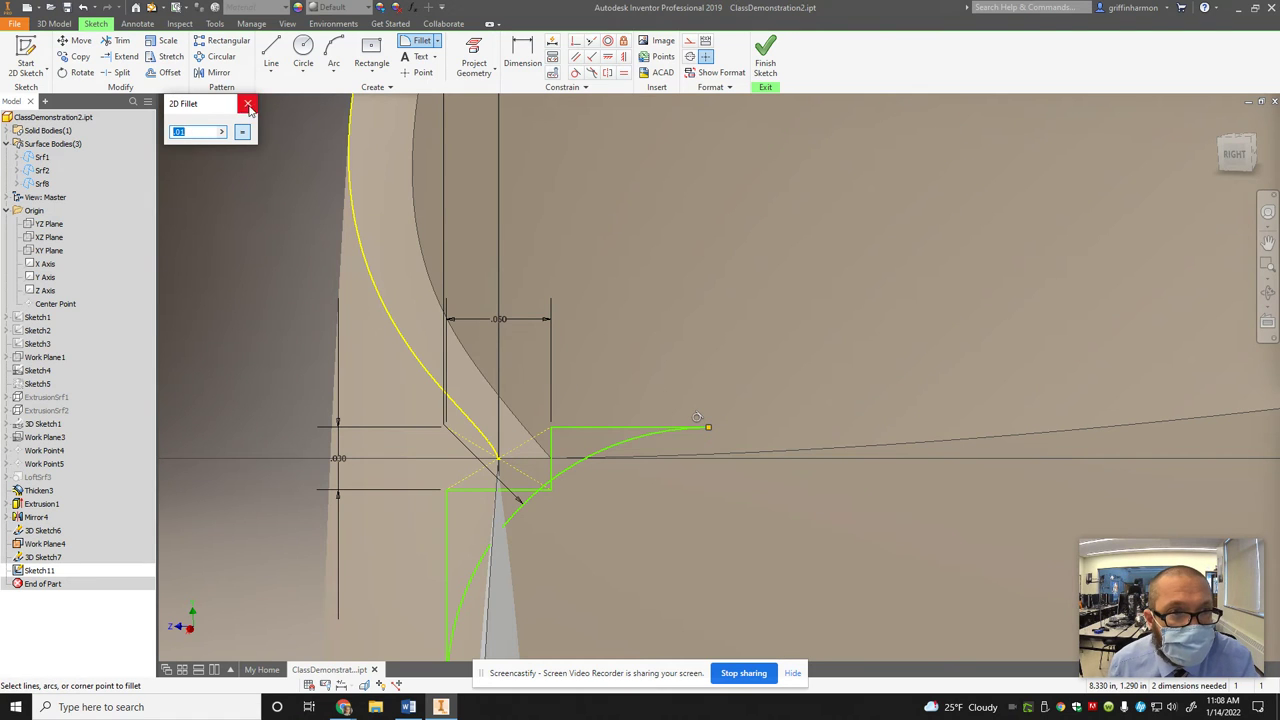
left_click(248, 104)
left_click(418, 41)
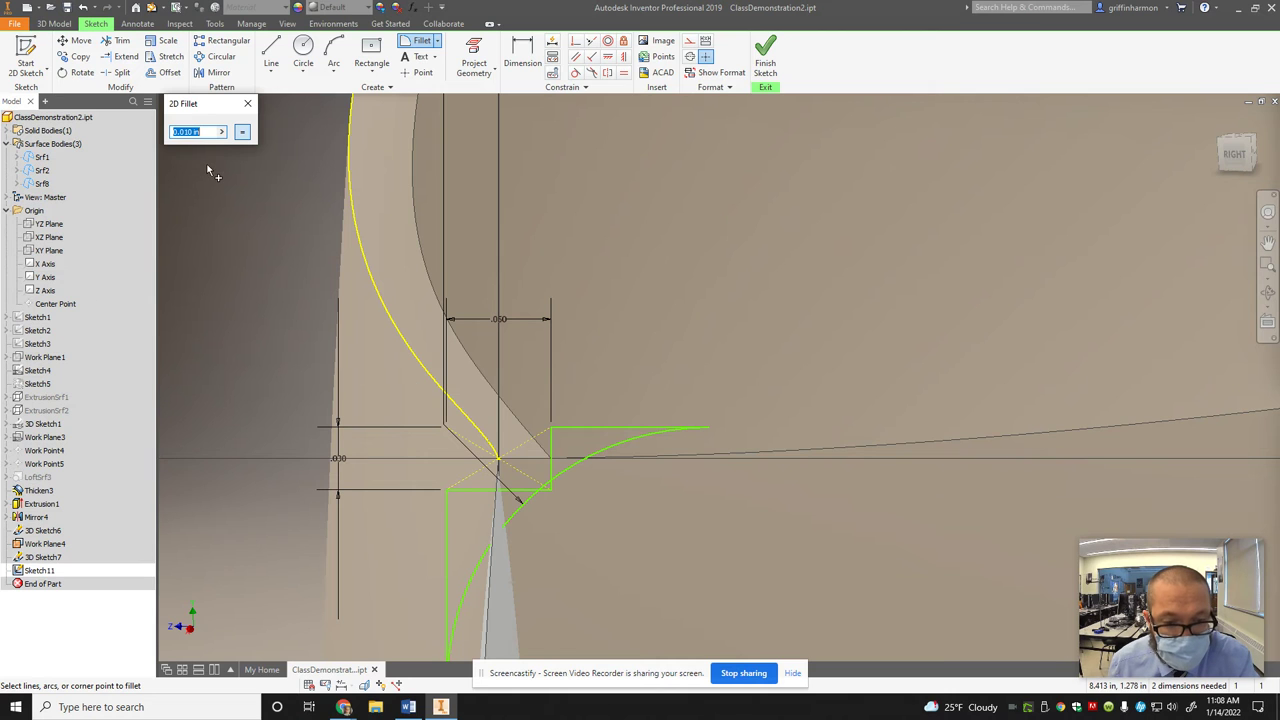
left_click(248, 104)
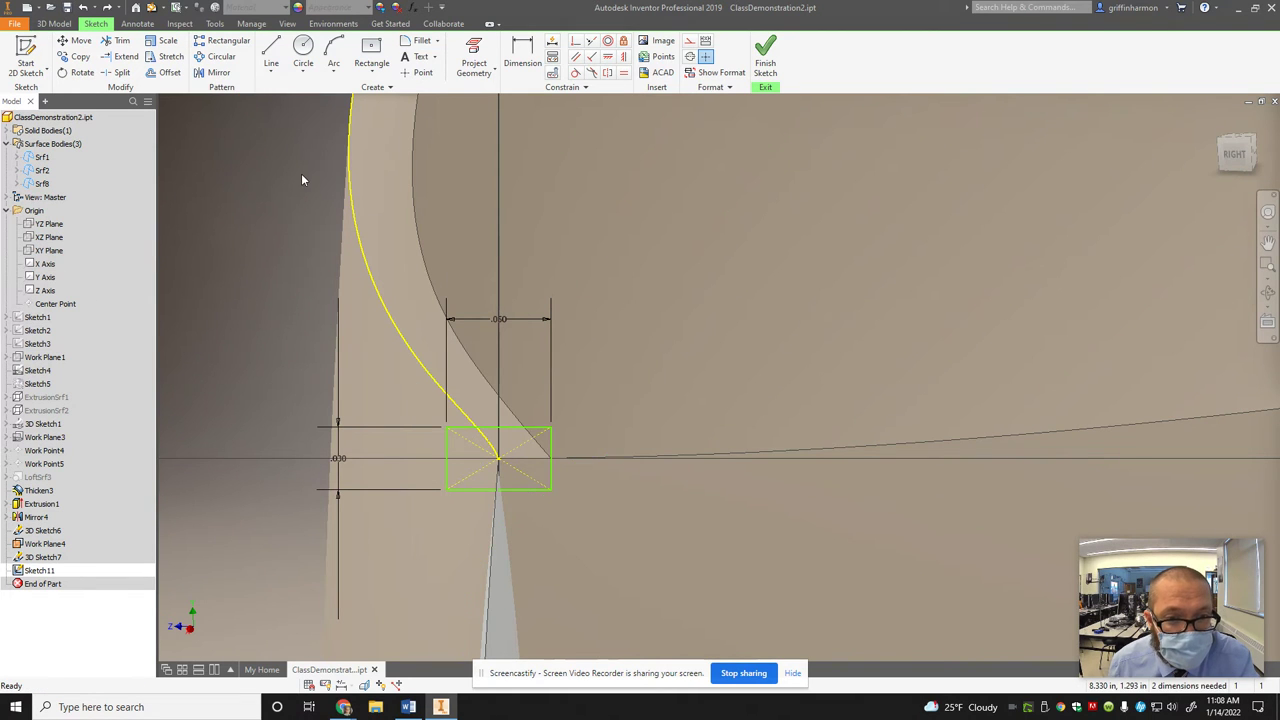
Finish the sketch and sweep the rectangle as a solid along the hull's +Z top-edge curve, using Path orientation
left_click(765, 55)
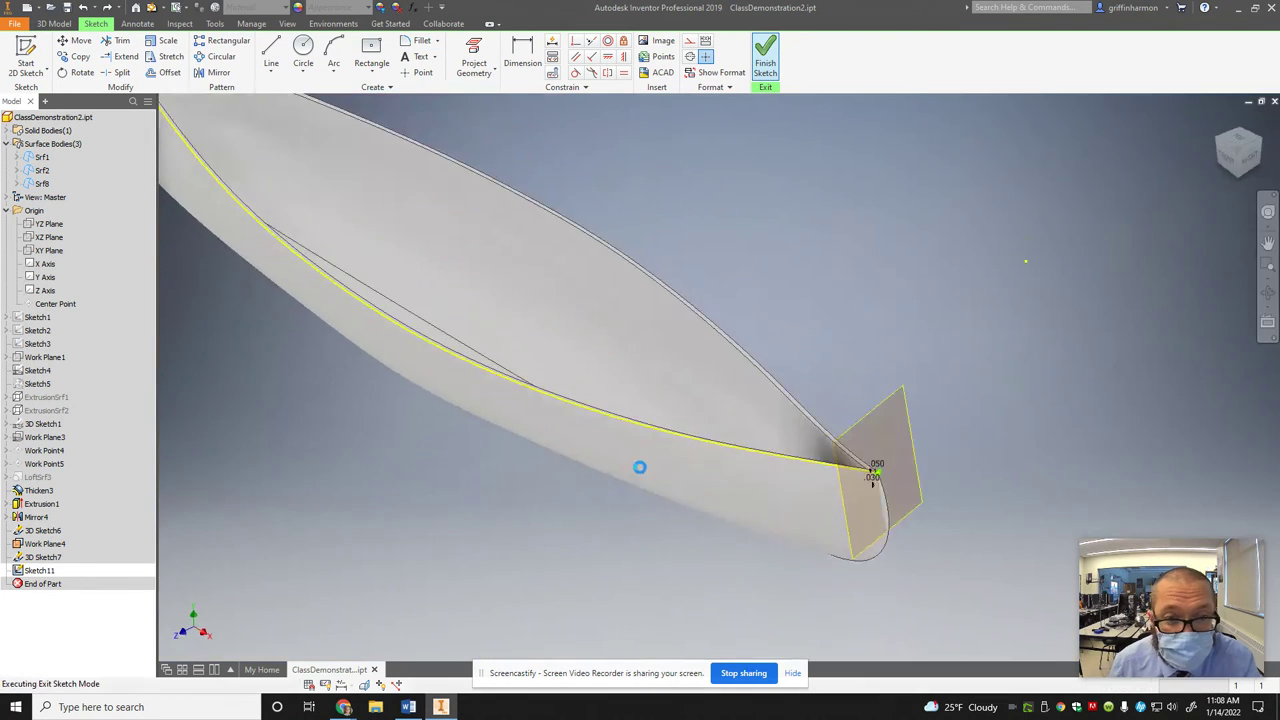
scroll(908, 484, "up", 5)
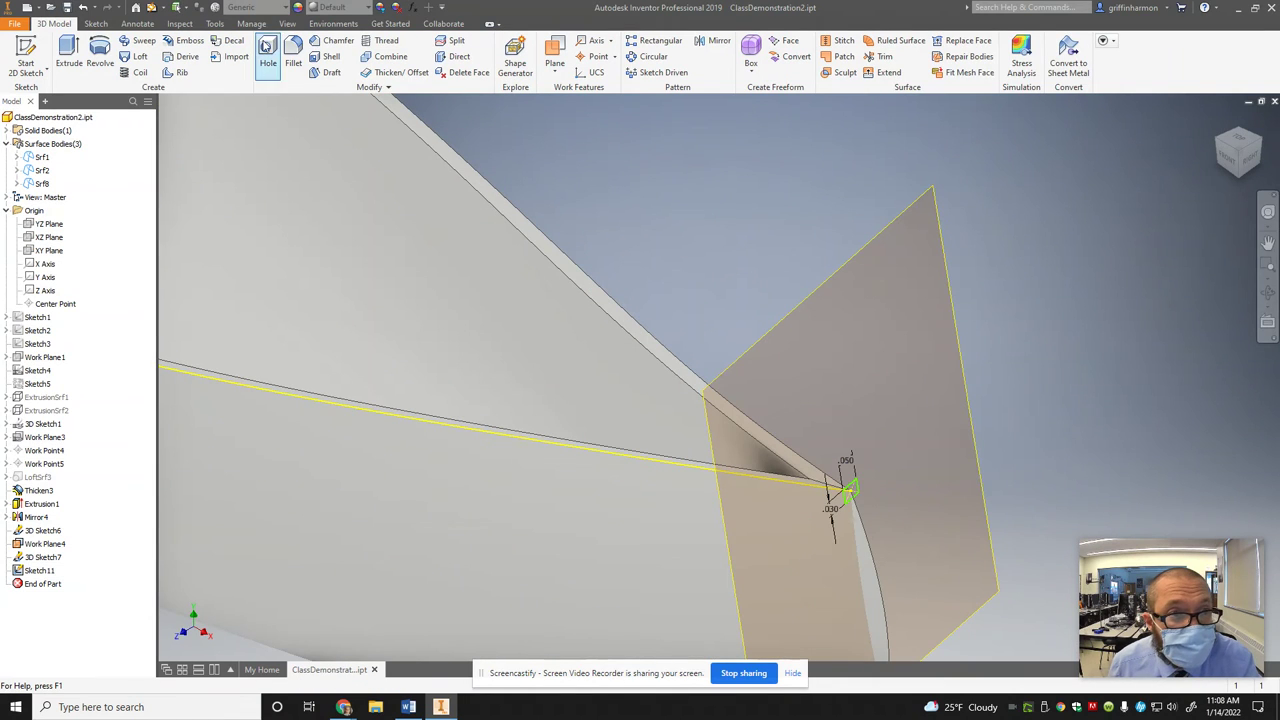
left_click(138, 42)
left_click(826, 492)
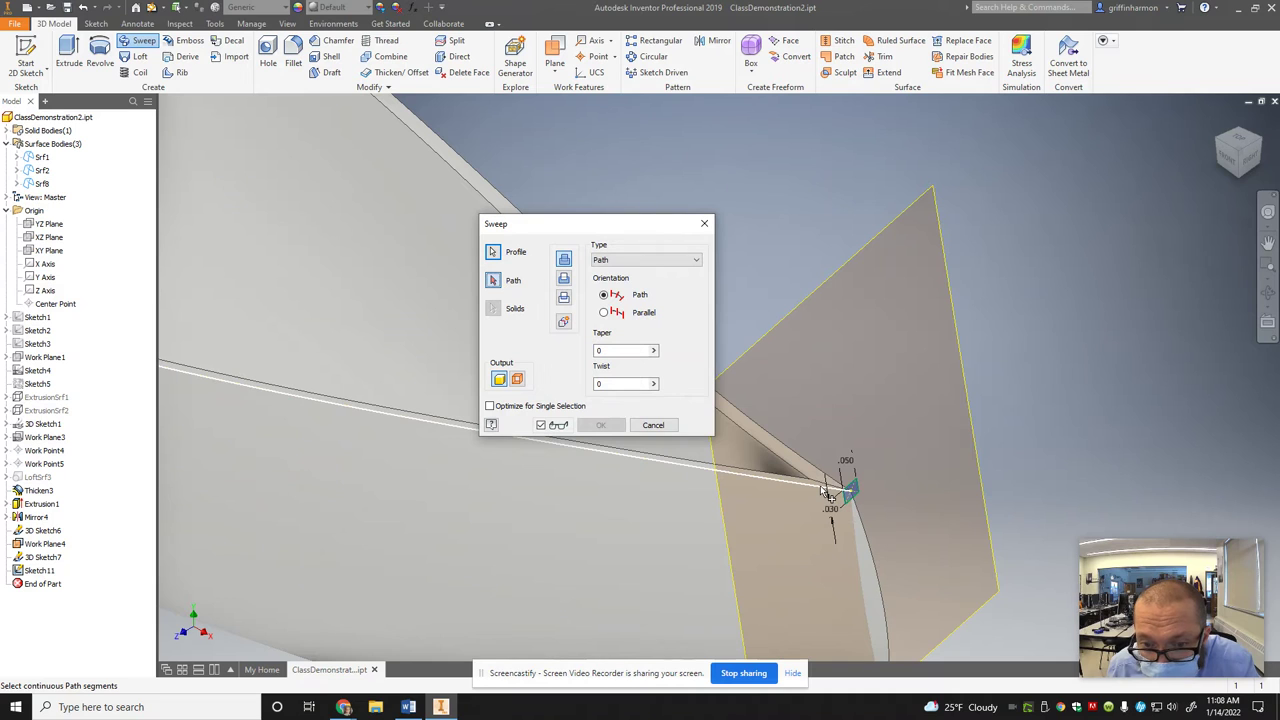
left_click(822, 490)
scroll(496, 489, "up", 5)
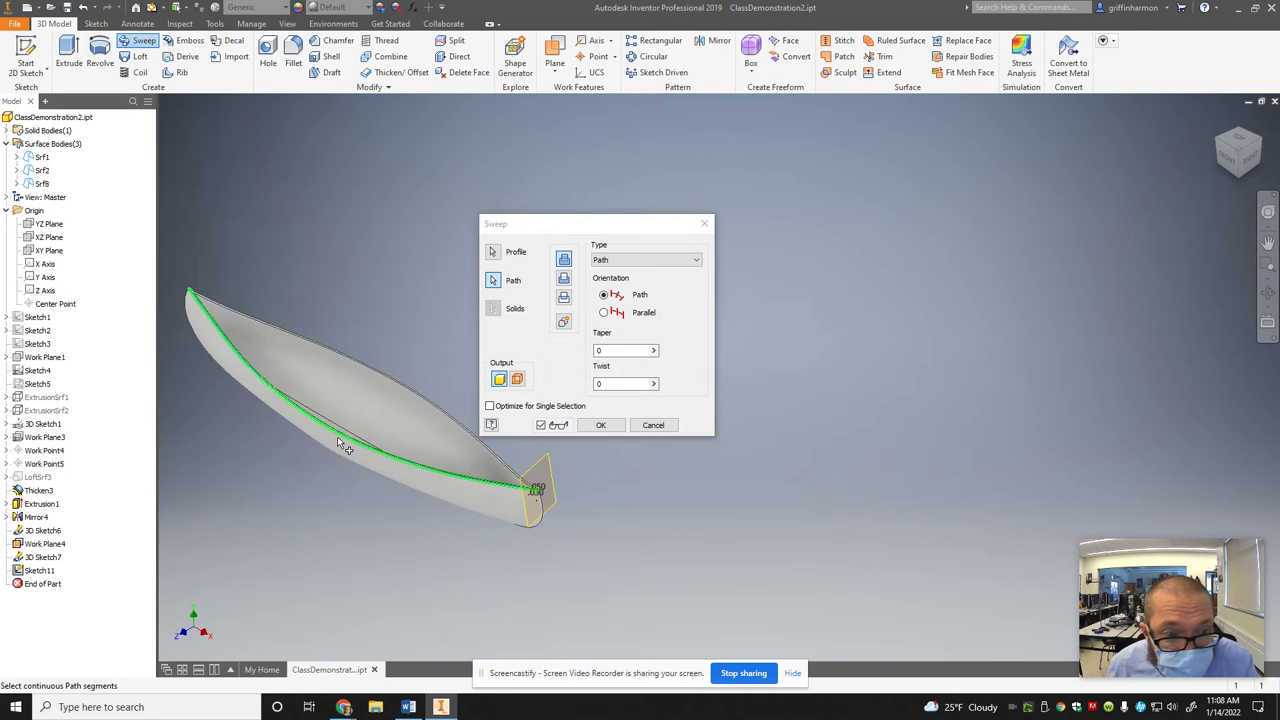
scroll(200, 311, "up", 5)
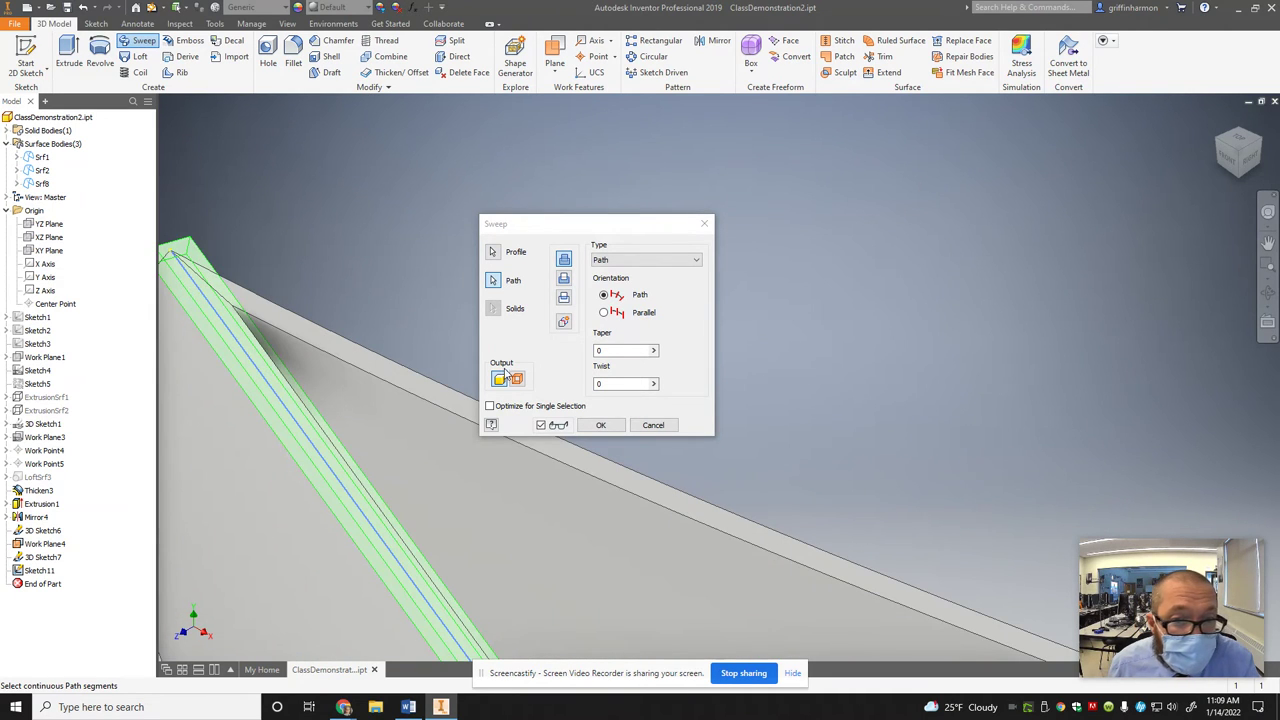
left_click(600, 425)
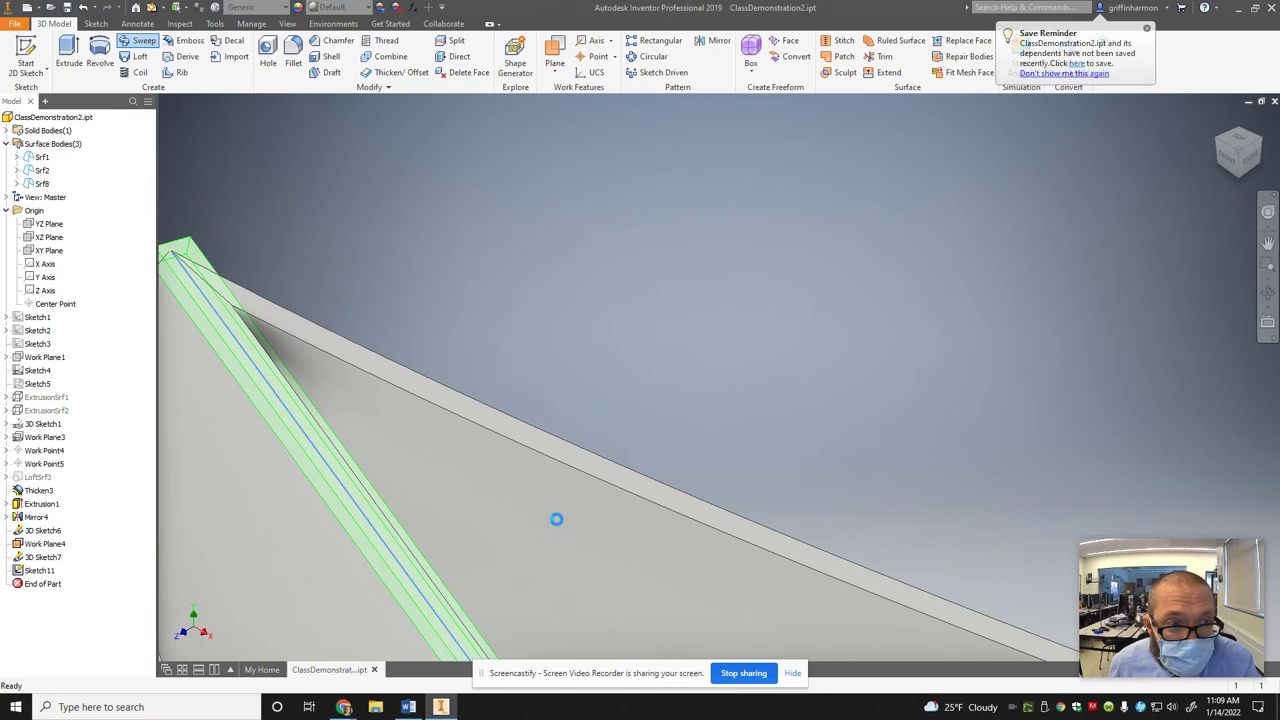
Examine the swept rail along the hull's top edge and its end at the +X tip
scroll(561, 540, "down", 8)
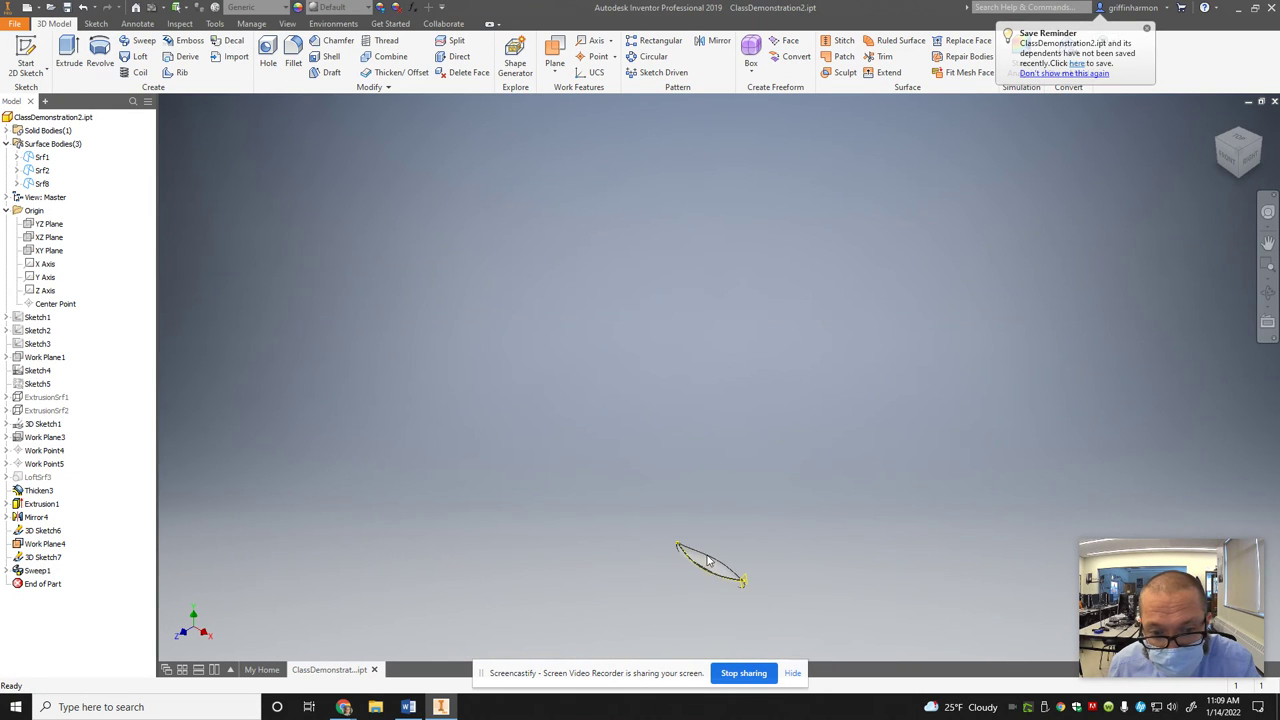
scroll(707, 560, "up", 10)
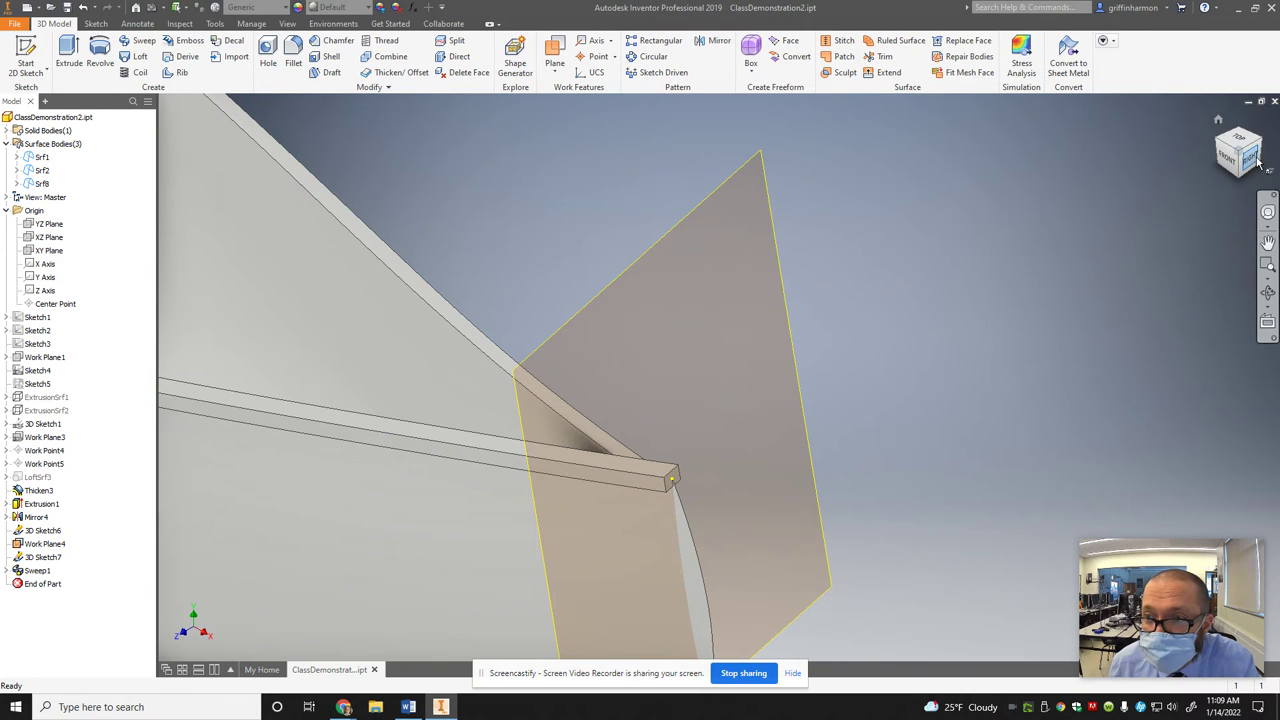
left_click_drag(1247, 157, 1232, 156)
scroll(409, 453, "down", 6)
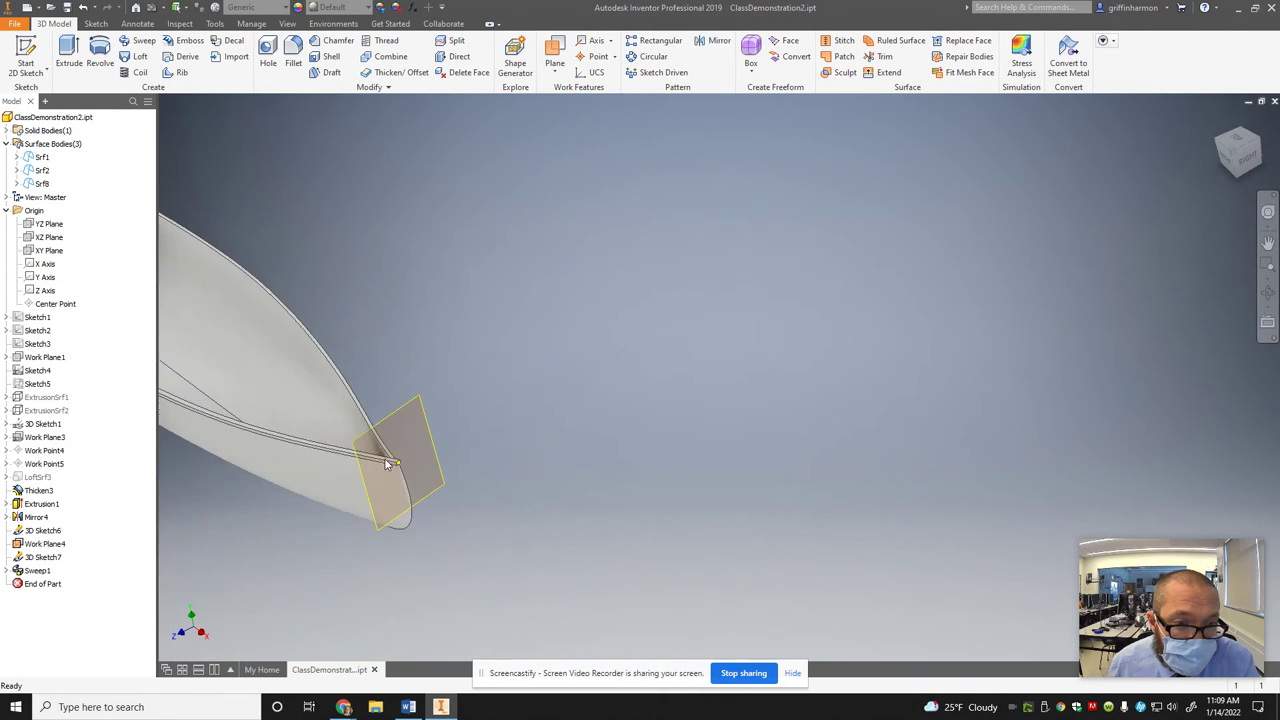
scroll(277, 436, "down", 3)
scroll(250, 380, "up", 8)
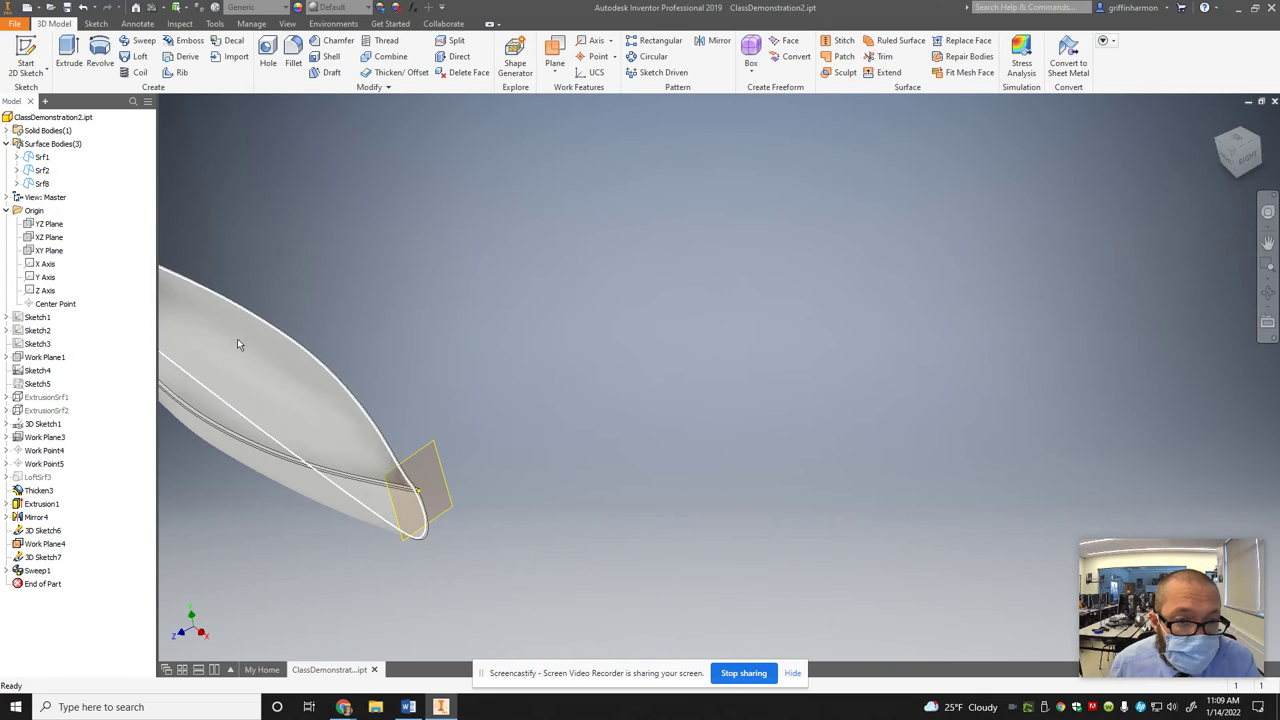
scroll(259, 350, "down", 3)
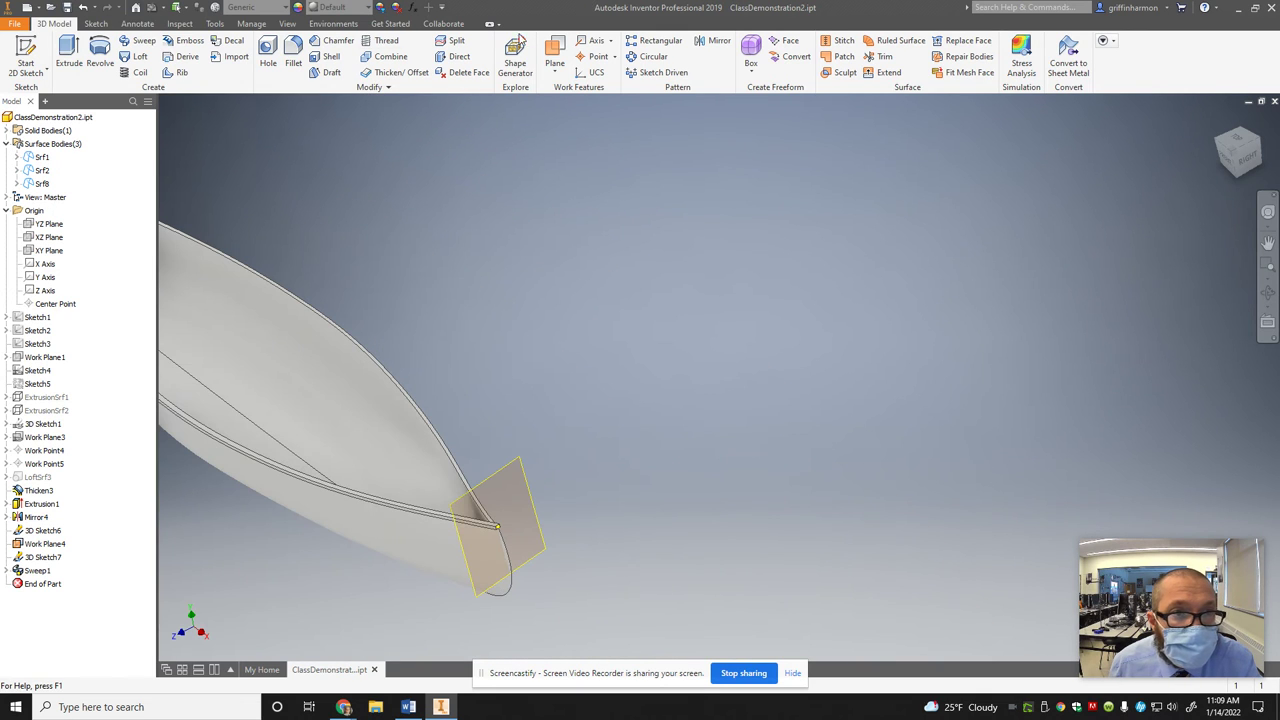
Mirror the swept rail feature about the origin XY plane onto the hull's opposite top edge
left_click(718, 40)
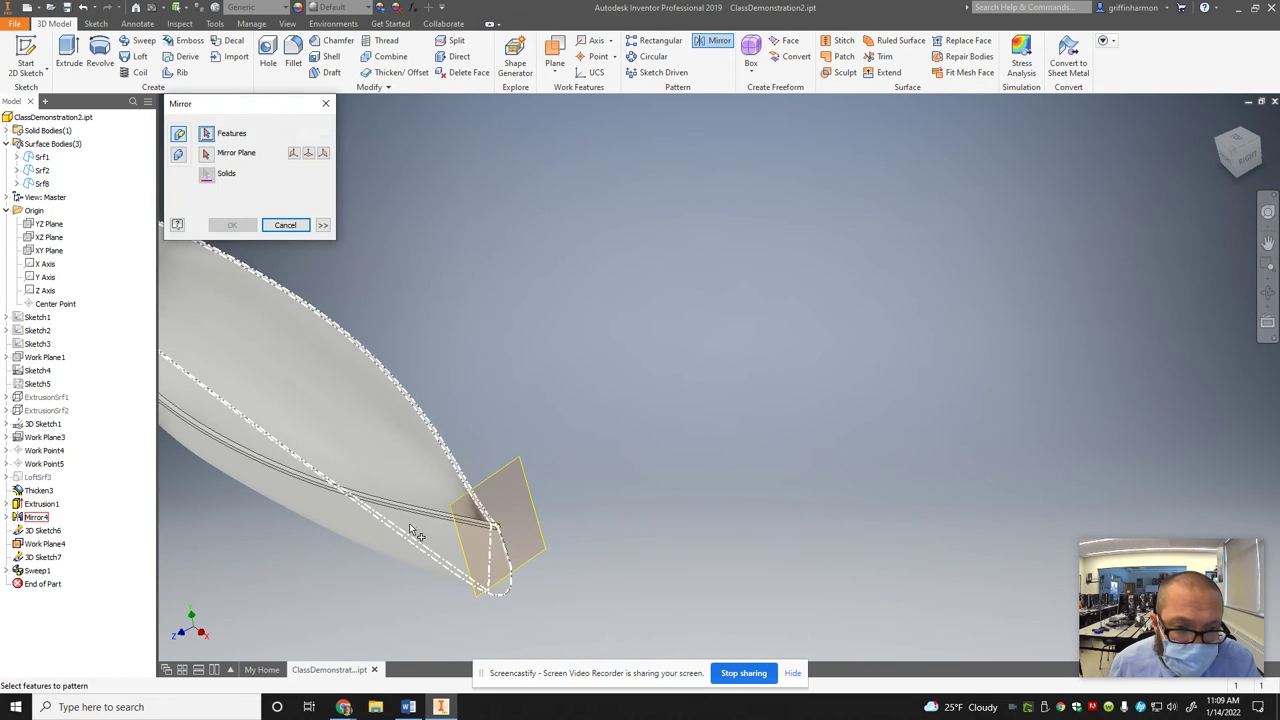
left_click(425, 515)
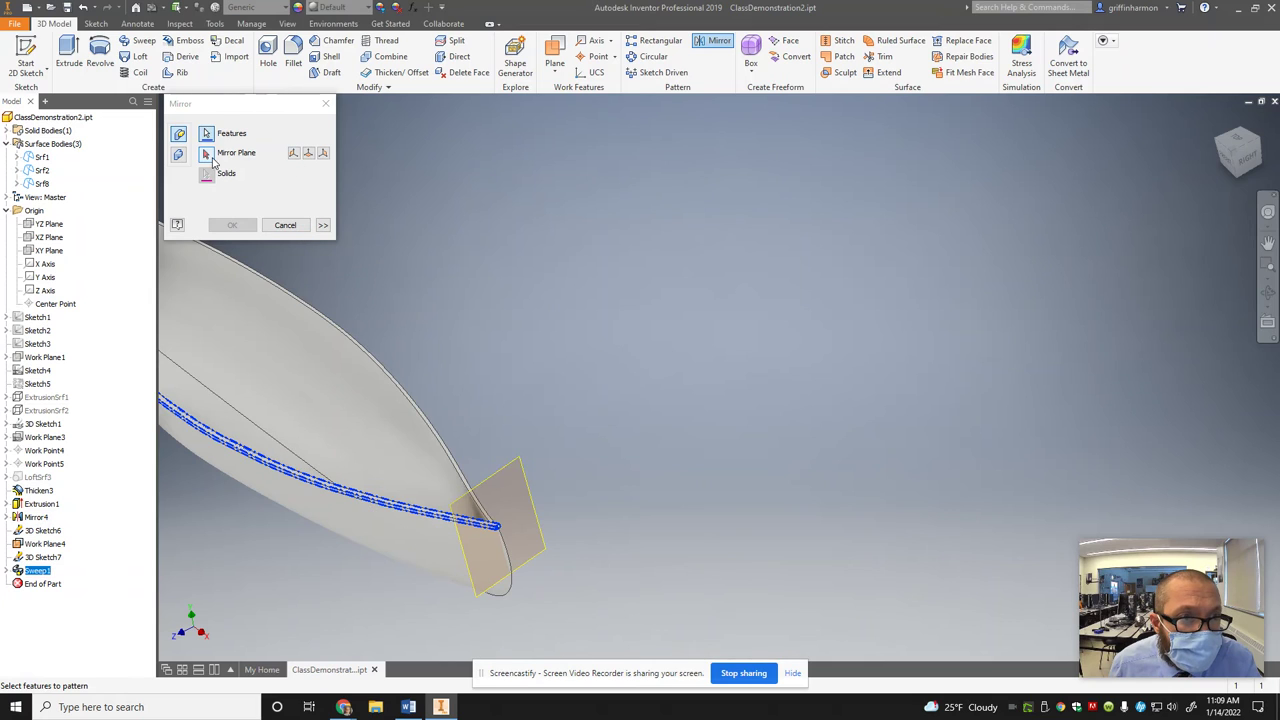
left_click(208, 155)
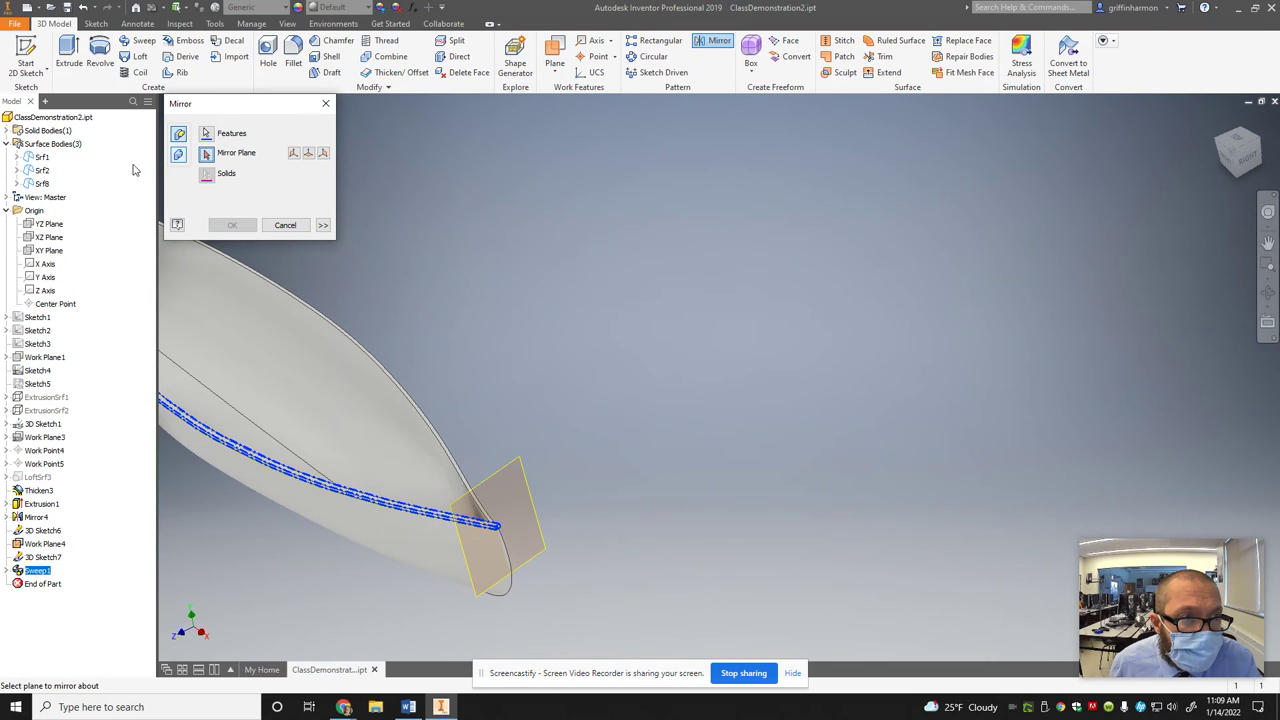
left_click(45, 250)
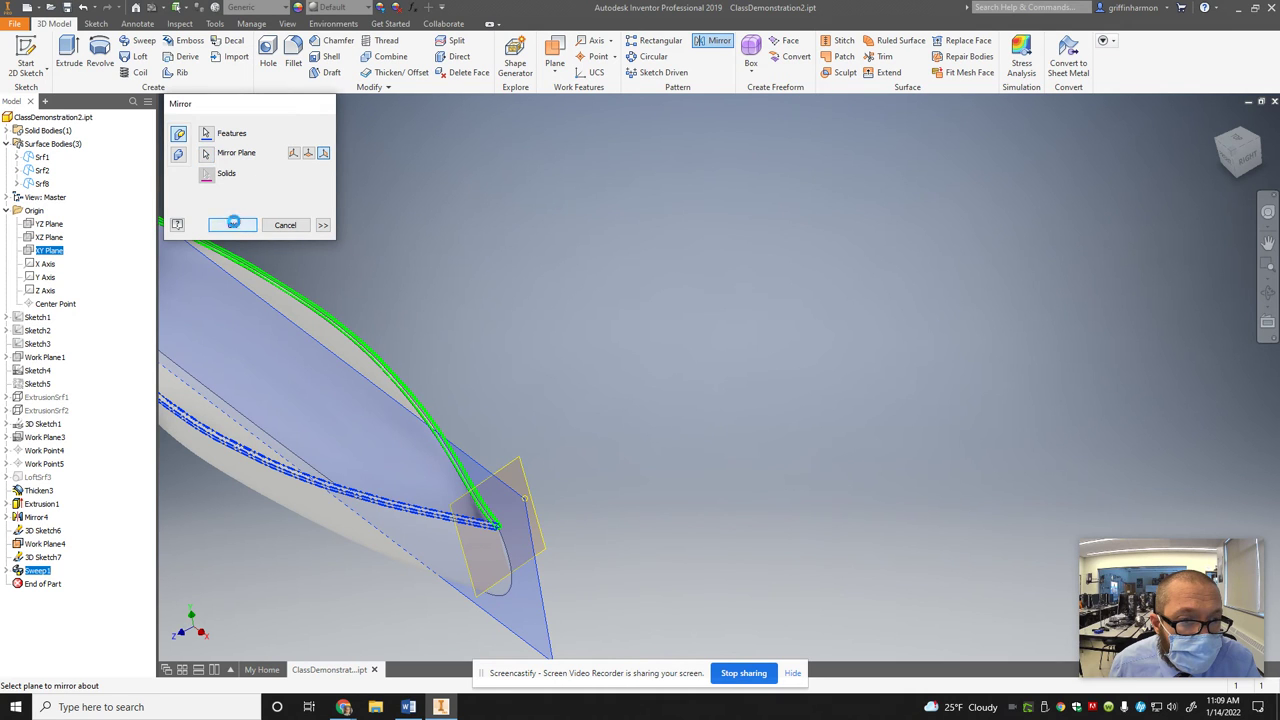
scroll(497, 527, "up", 3)
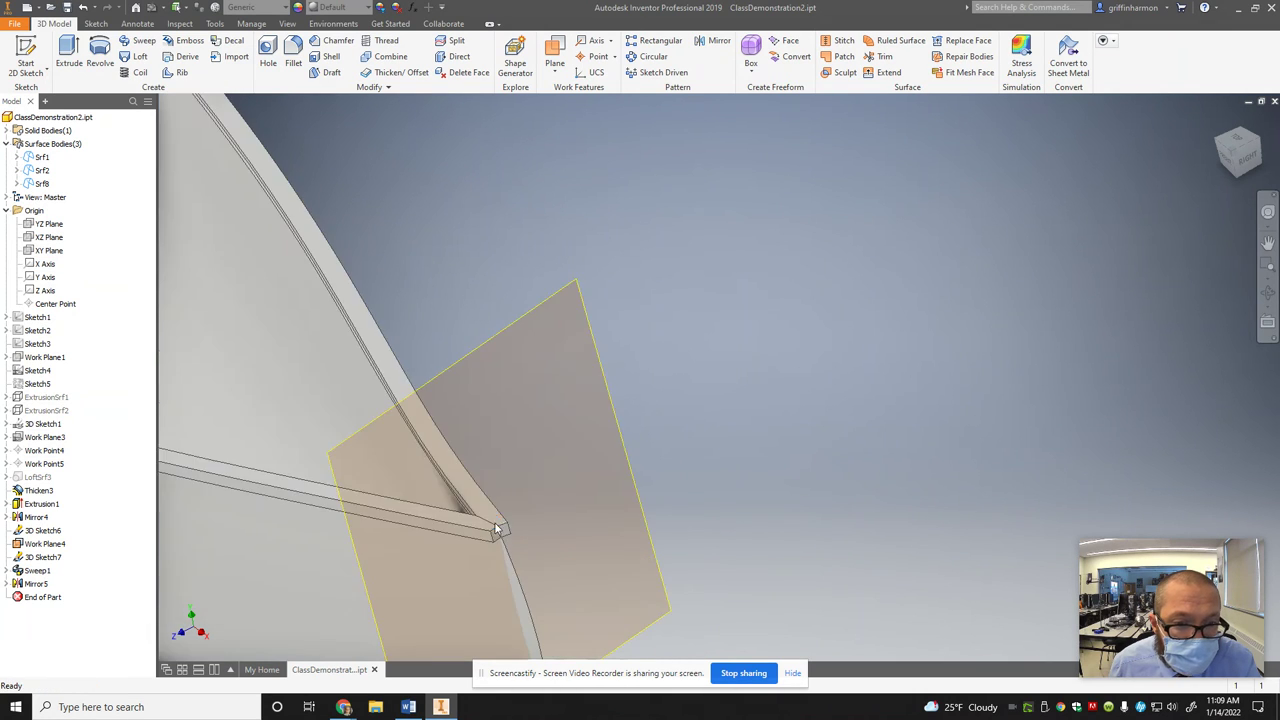
Examine the two mirrored gunwale rails and how their ends overlap at both tips of the hull
scroll(497, 527, "up", 3)
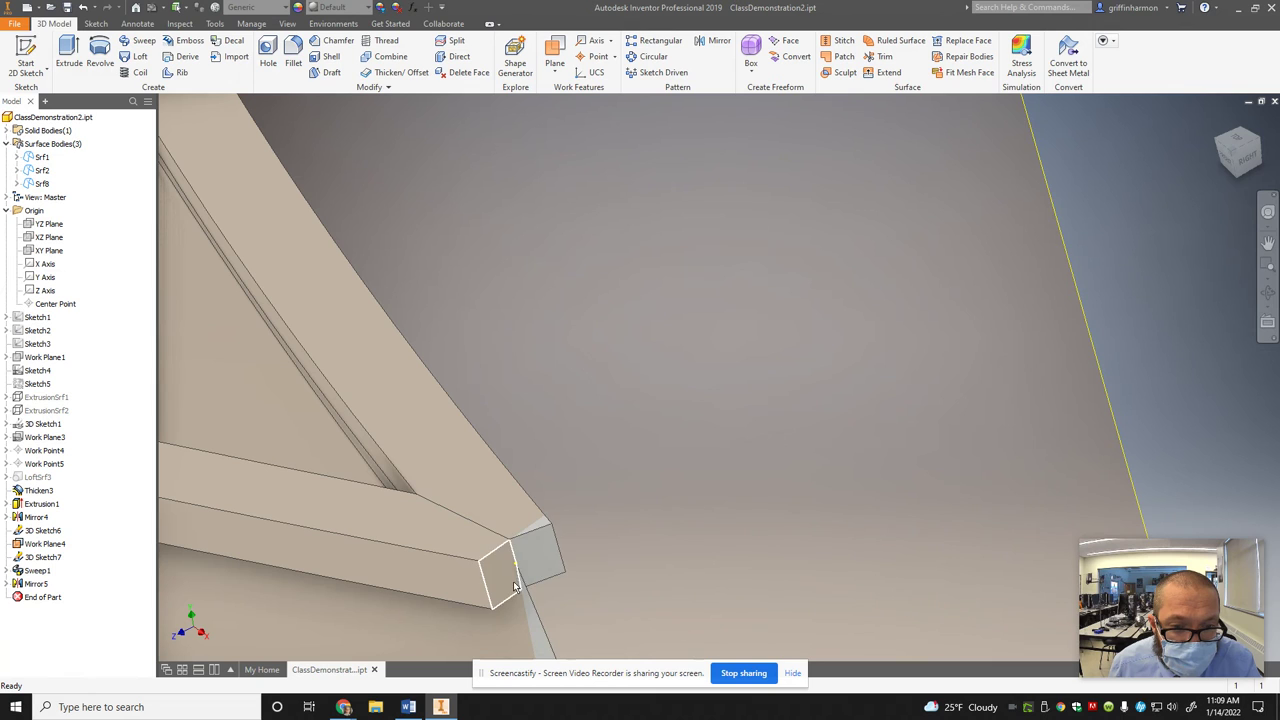
scroll(515, 585, "down", 10)
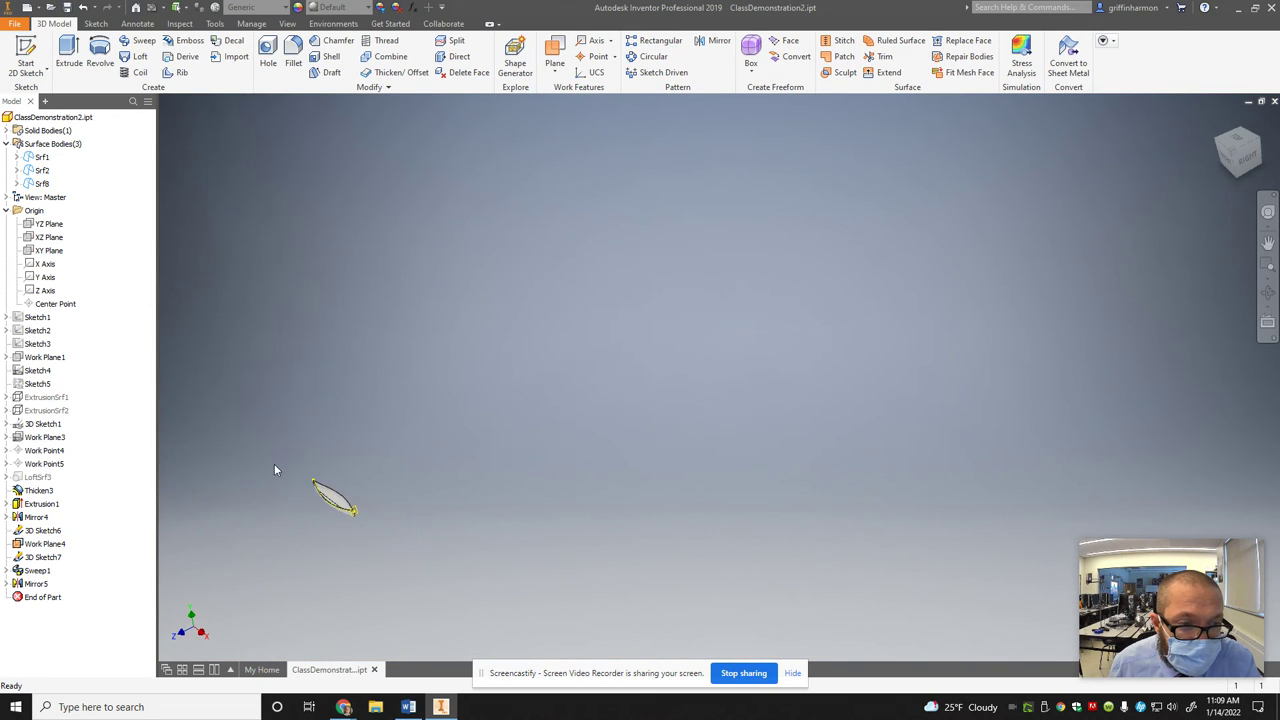
scroll(491, 527, "up", 5)
scroll(607, 490, "up", 7)
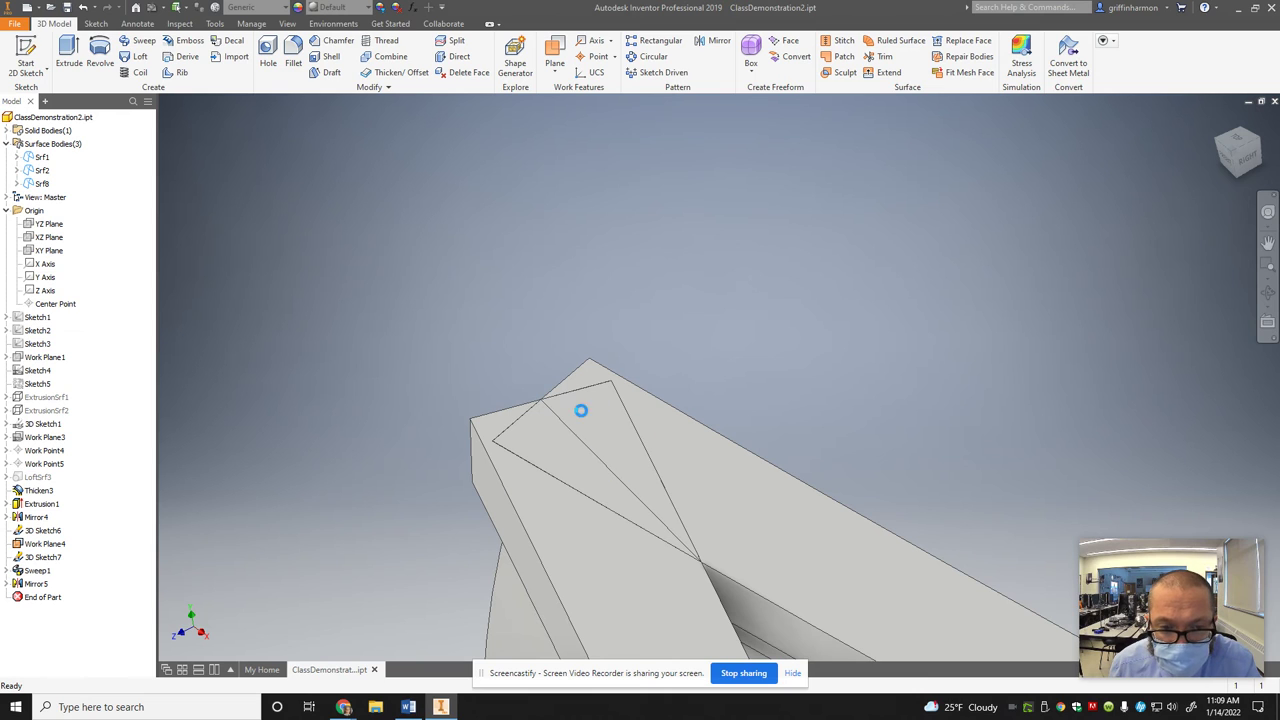
scroll(690, 585, "down", 5)
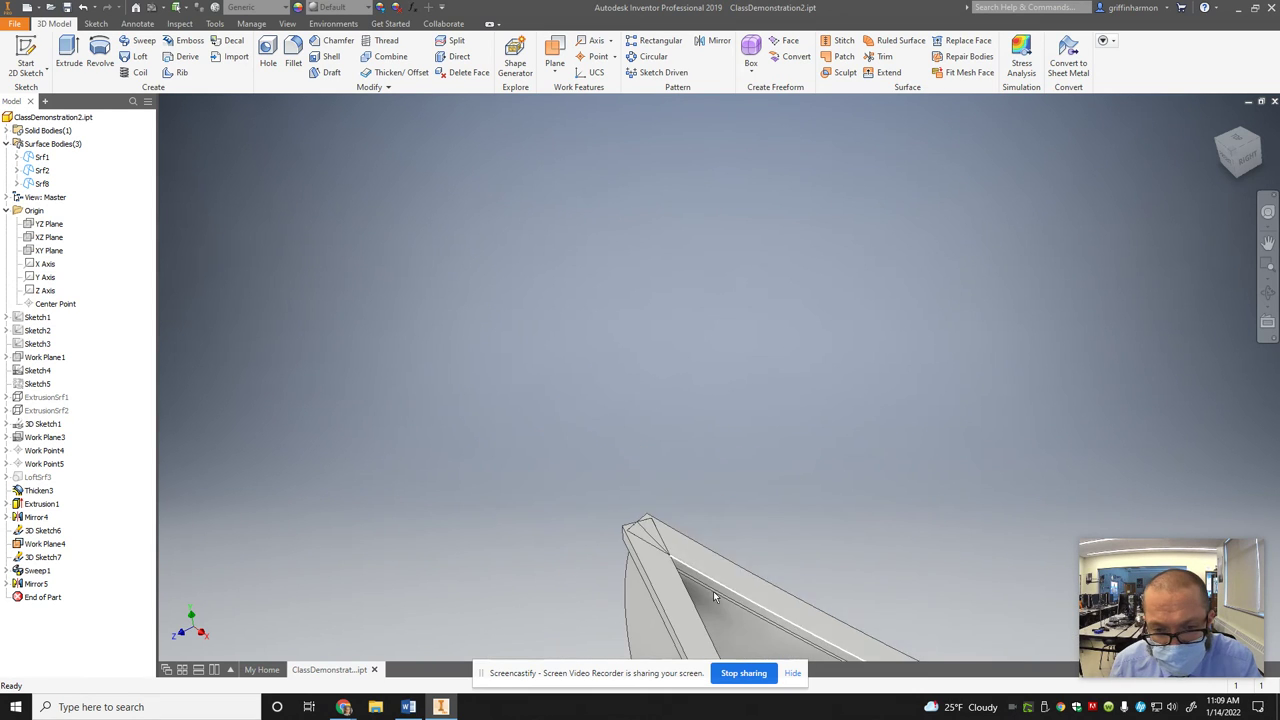
middle_click_drag(795, 622, 729, 586)
scroll(745, 586, "up", 5)
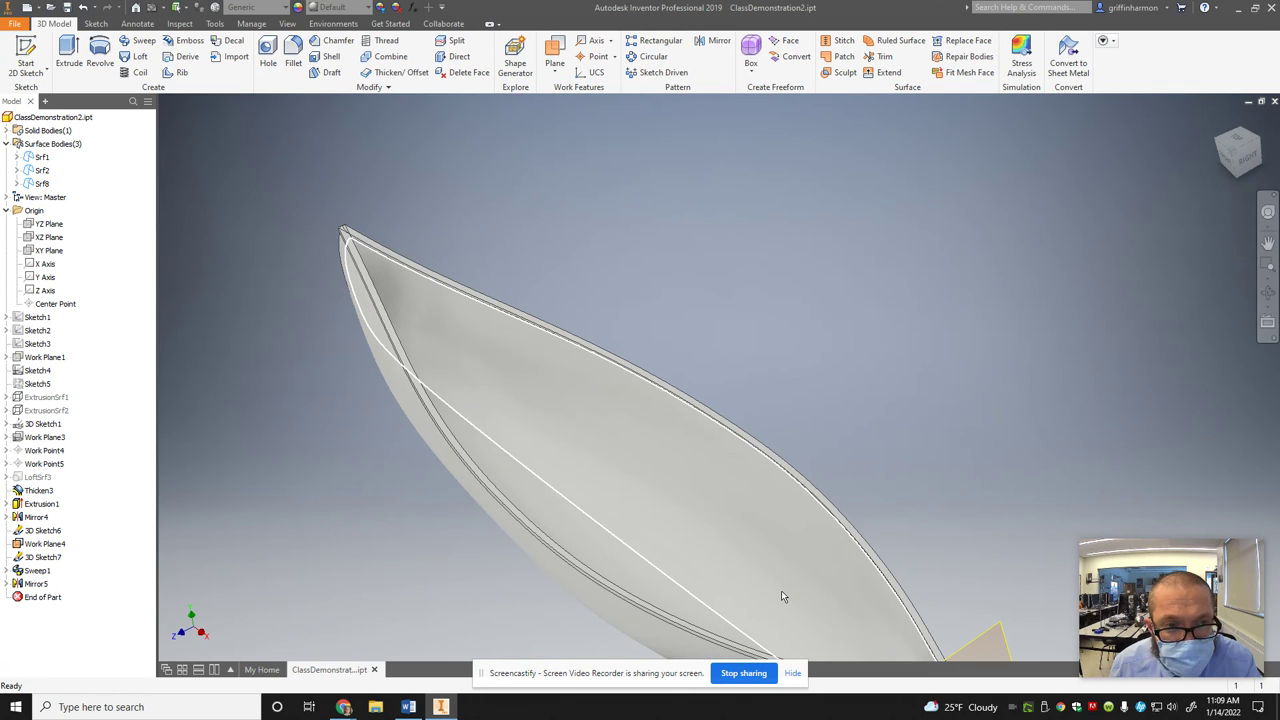
mouse_move(803, 616)
scroll(803, 616, "down", 5)
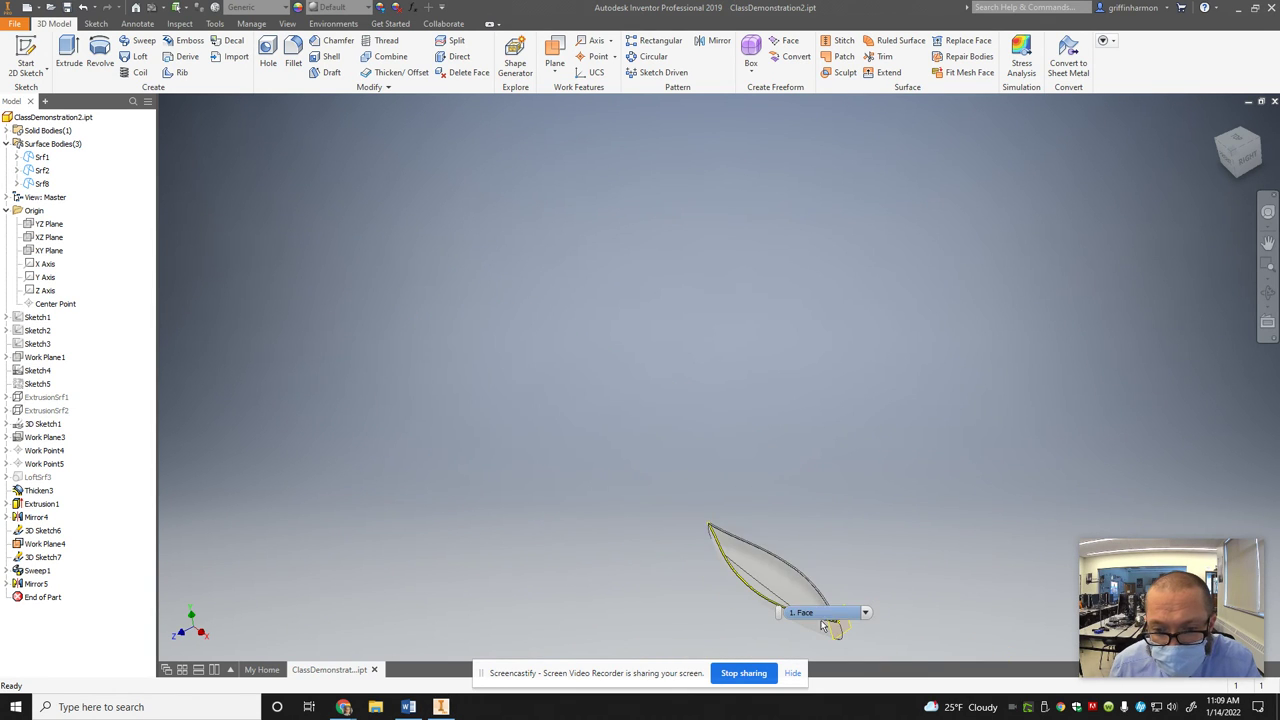
scroll(890, 625, "up", 6)
scroll(897, 626, "up", 2)
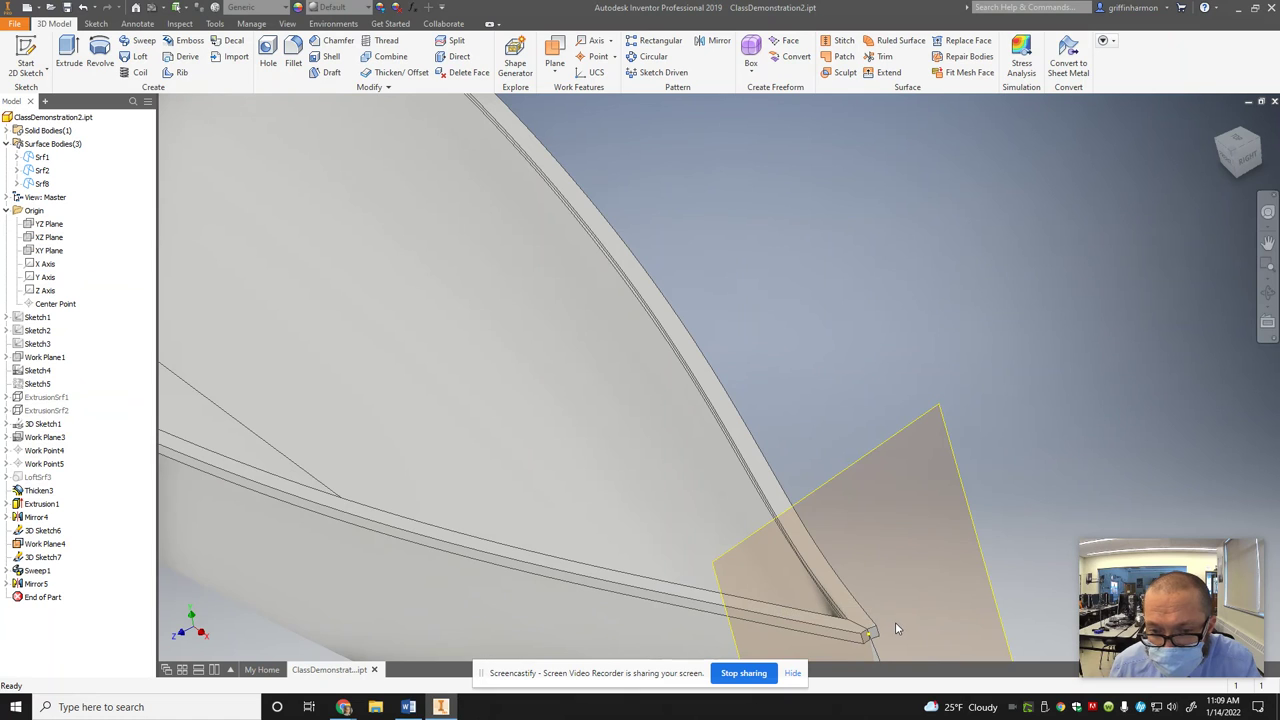
scroll(895, 627, "down", 4)
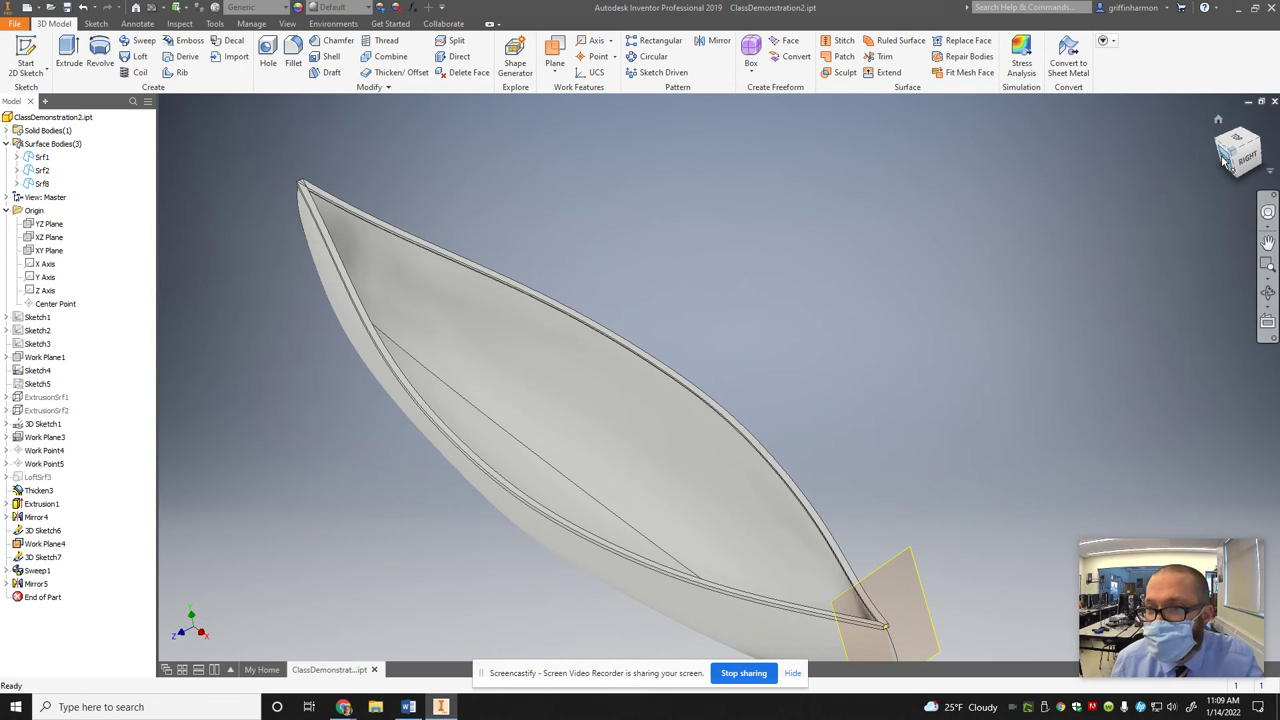
left_click_drag(1232, 160, 1188, 567)
middle_click_drag(1188, 567, 1118, 348, "shift")
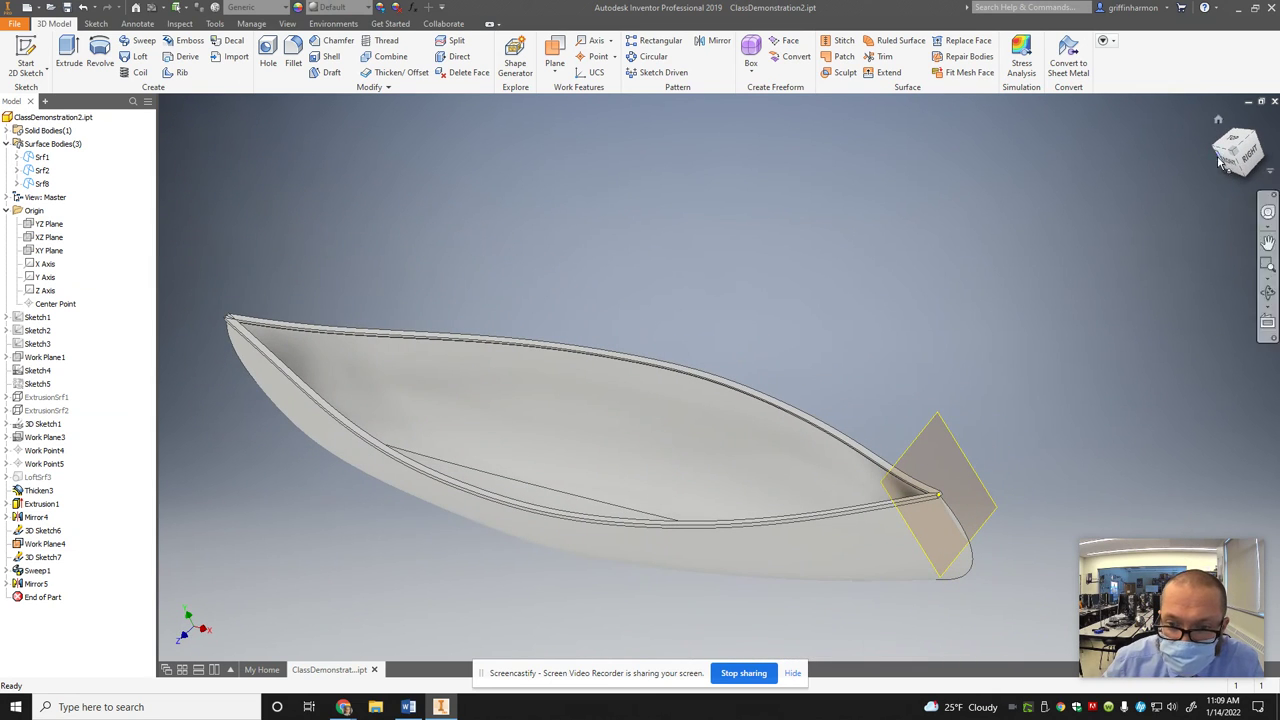
Fillet the upper and lower outer edges of the +Z rail with a 0.01 in radius
left_click(293, 55)
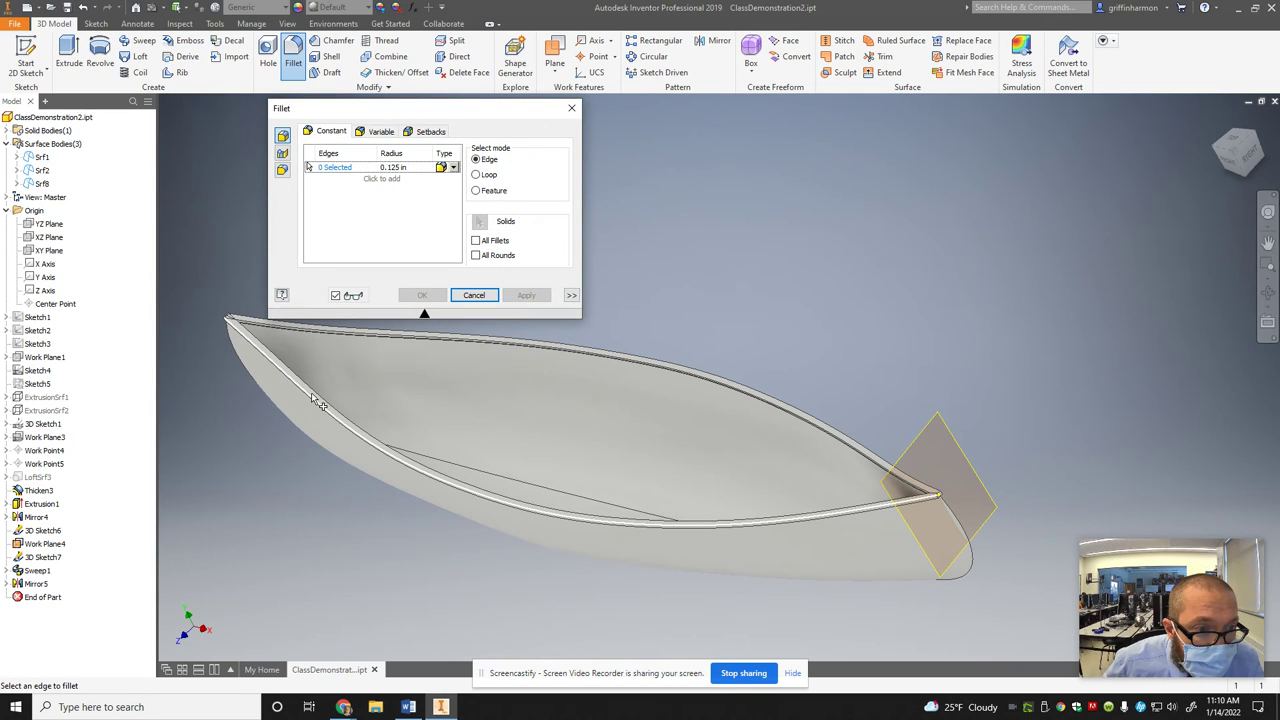
mouse_move(335, 419)
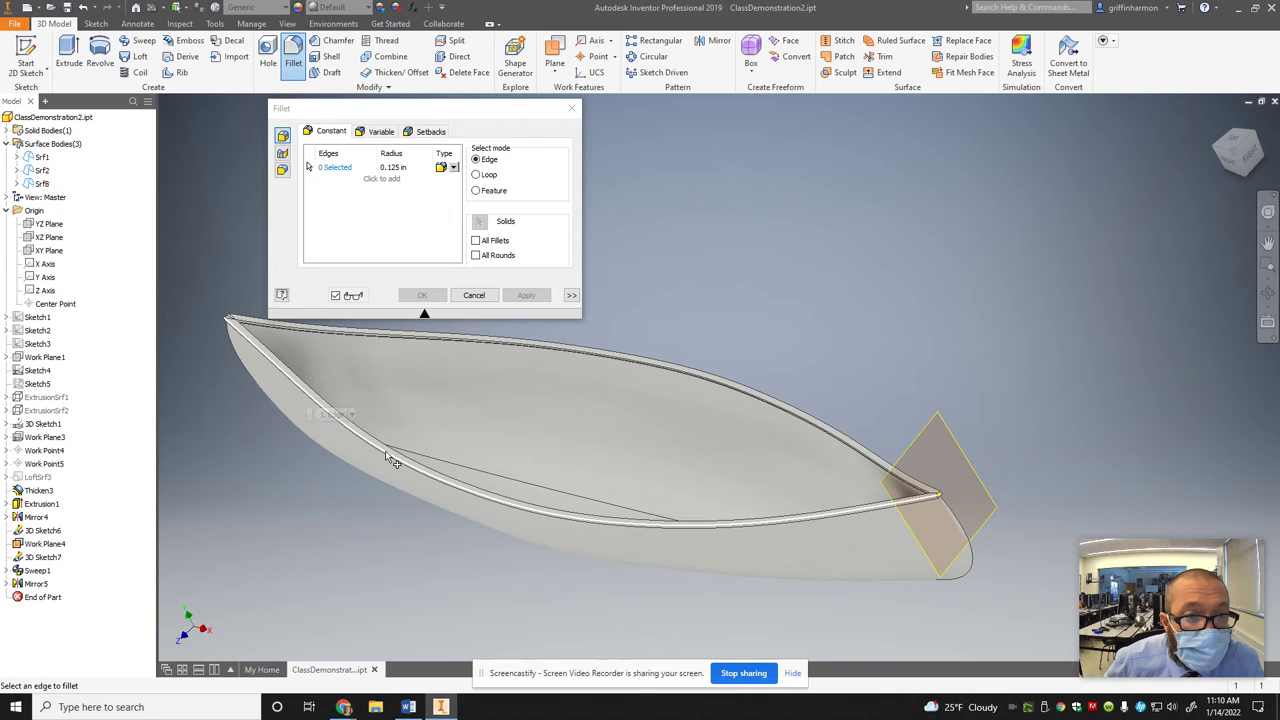
left_click(398, 168)
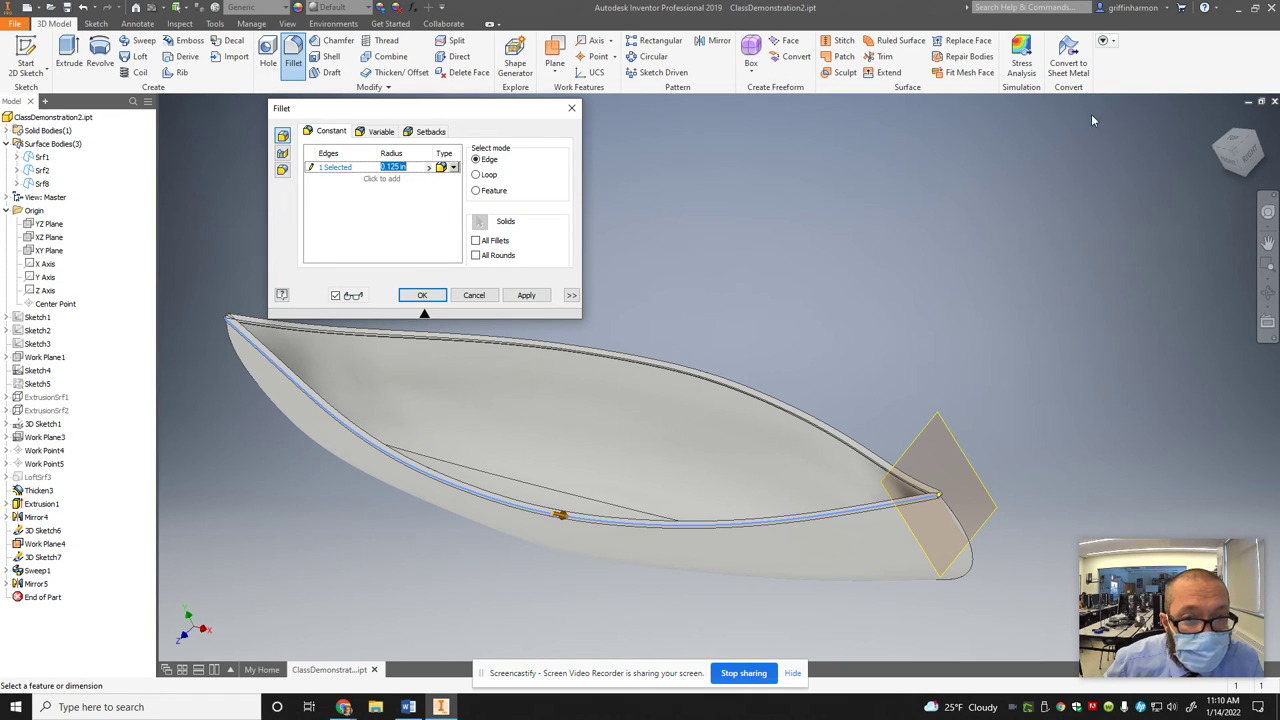
type(".01")
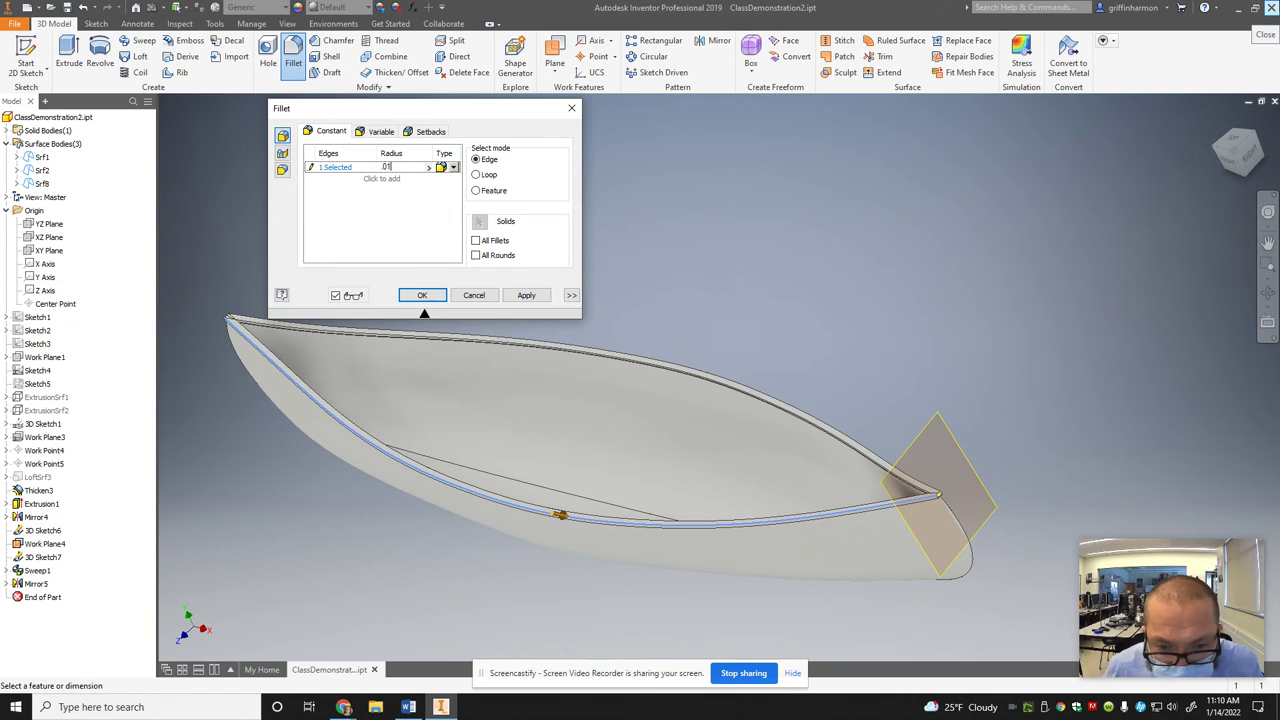
key("Return")
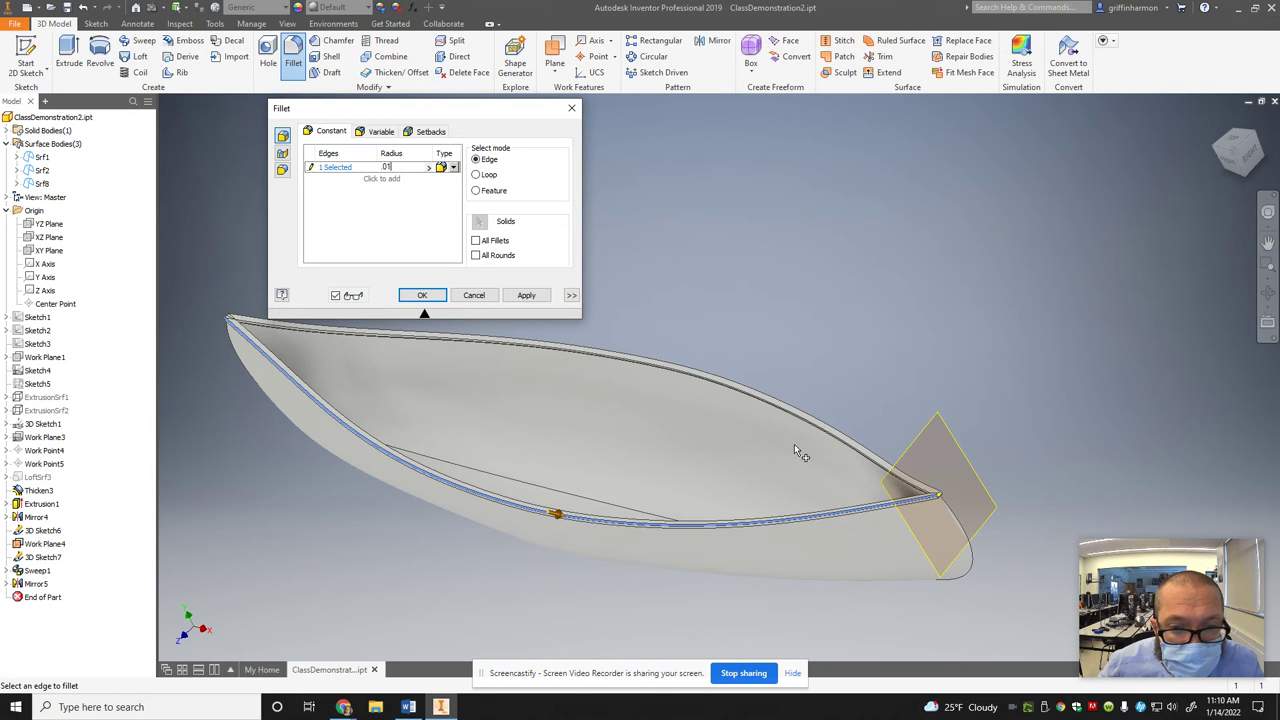
scroll(697, 523, "up", 5)
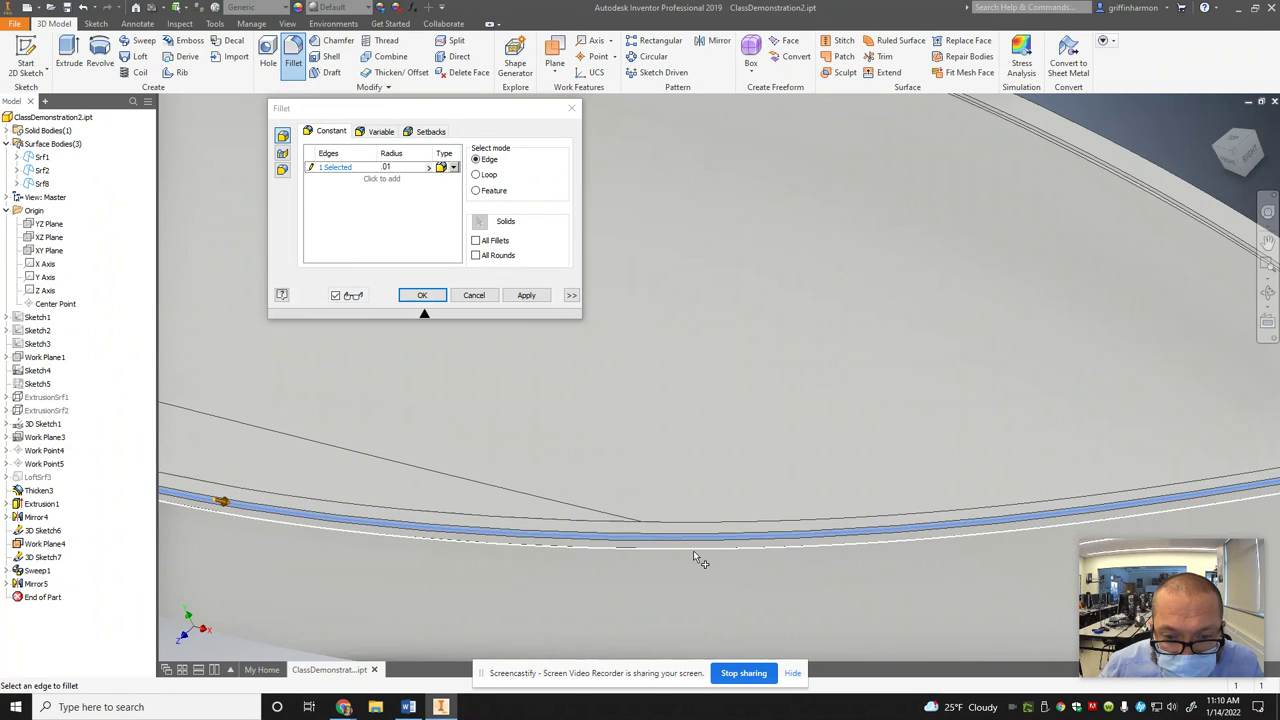
left_click(694, 550)
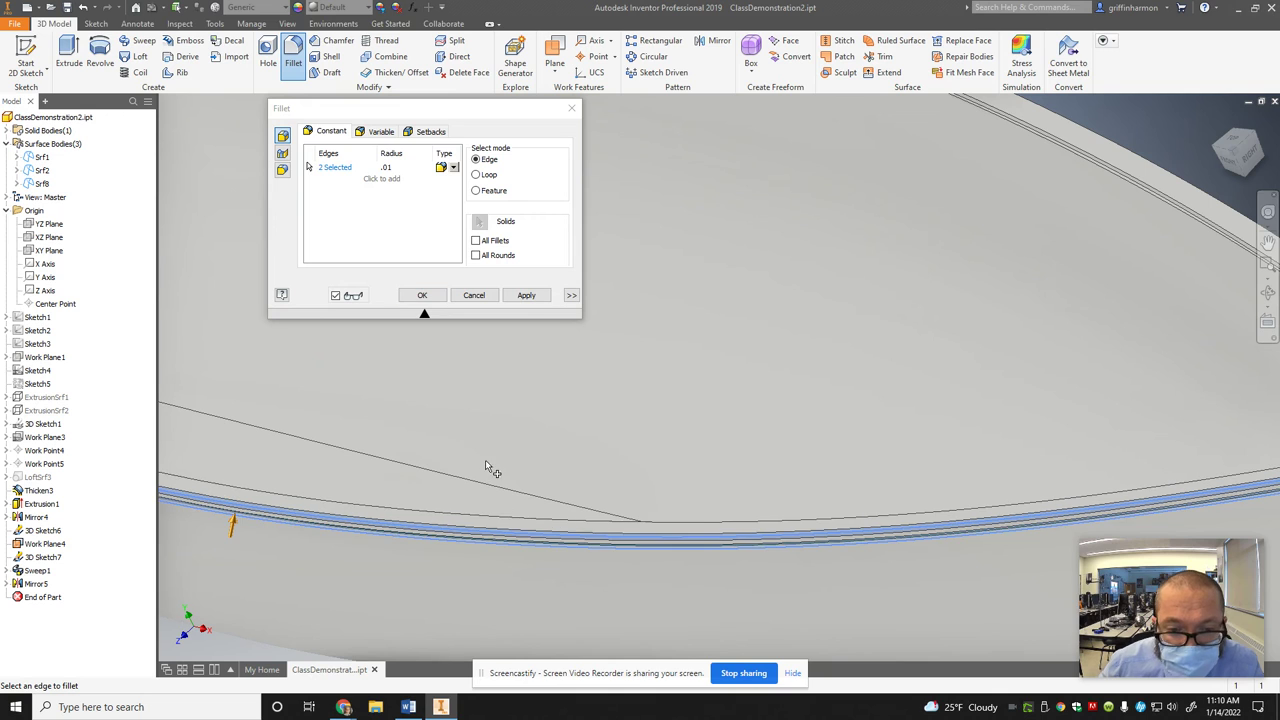
left_click(526, 295)
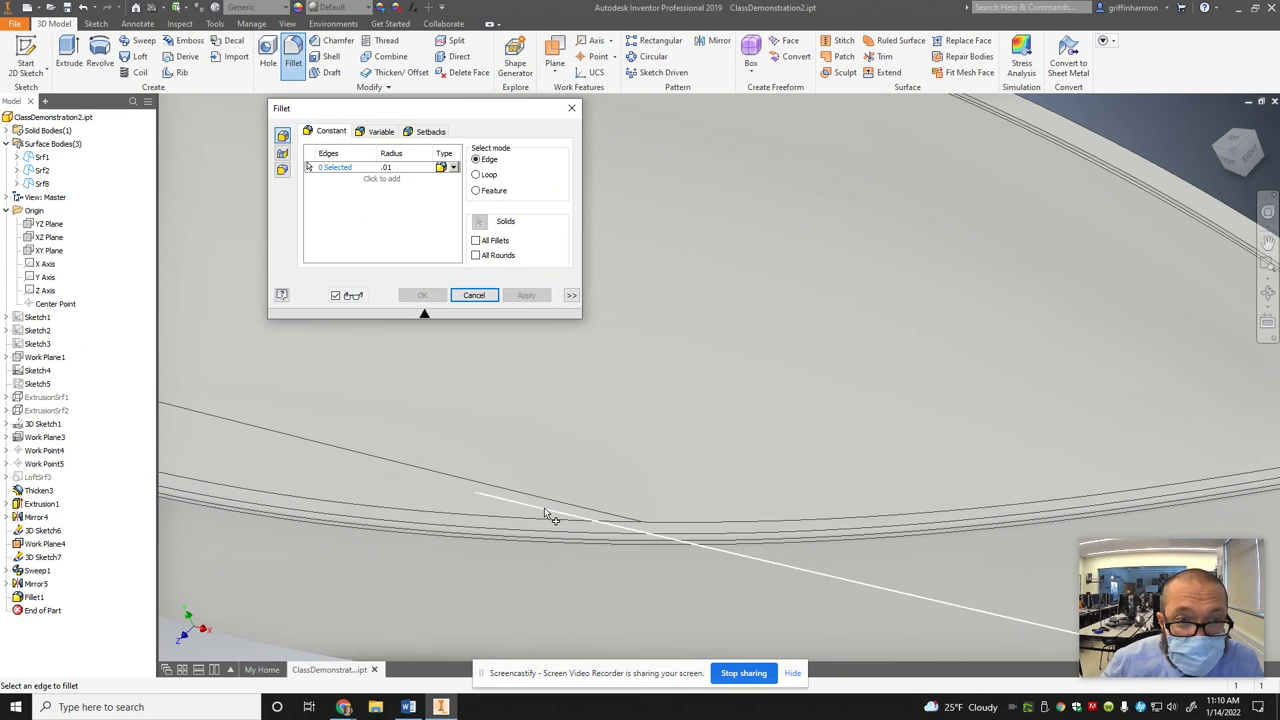
Fillet the +Z rail's inner top edge and the -Z rail's outer top edge with a 0.01 in radius
left_click(1152, 167)
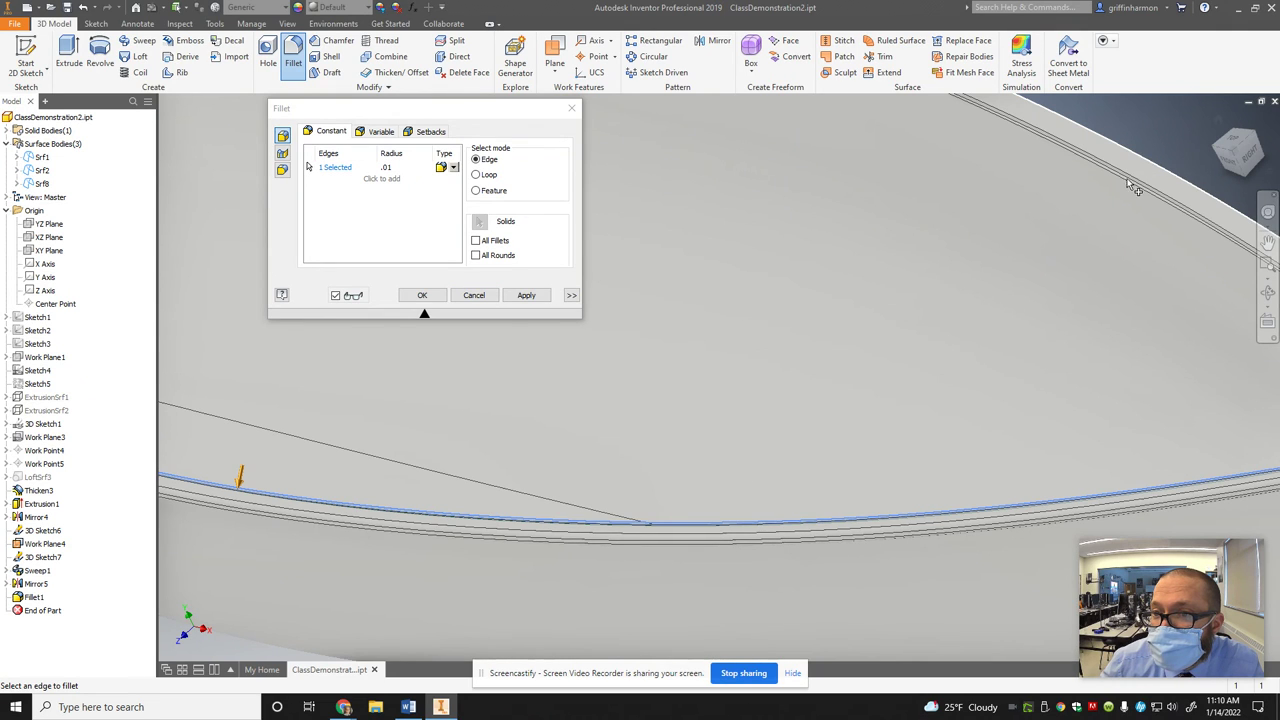
left_click(1135, 183)
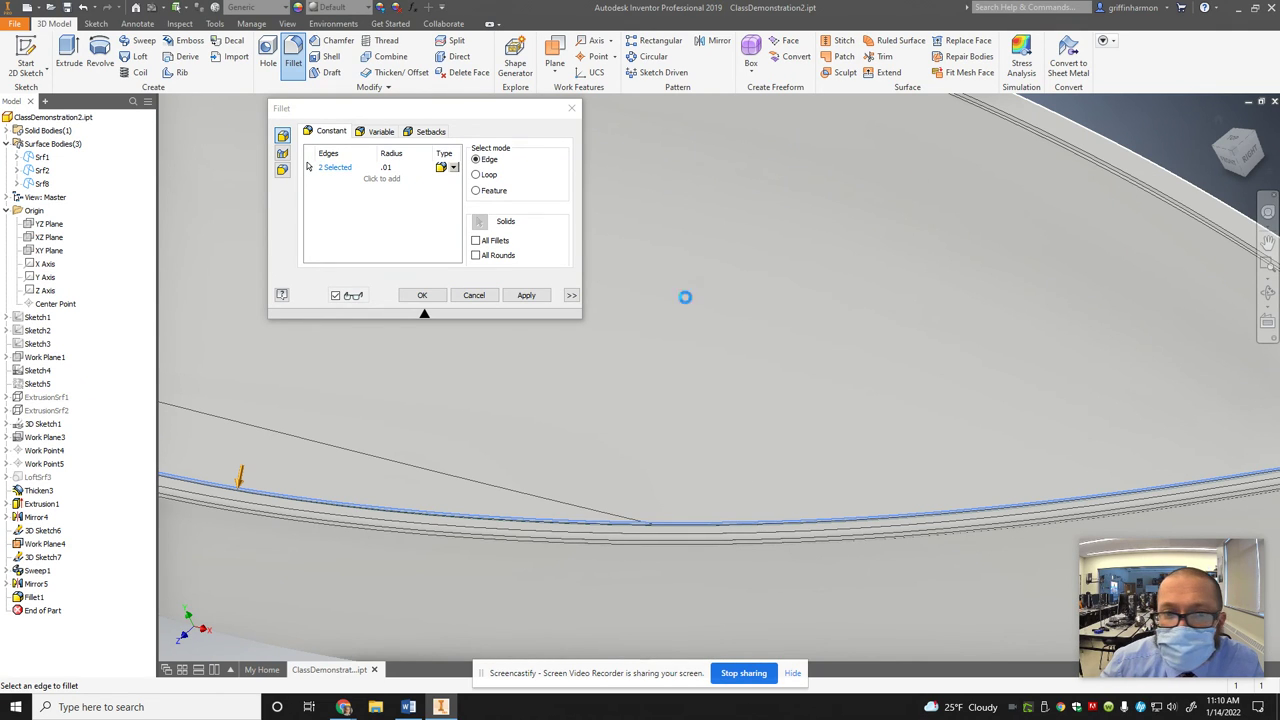
left_click(532, 296)
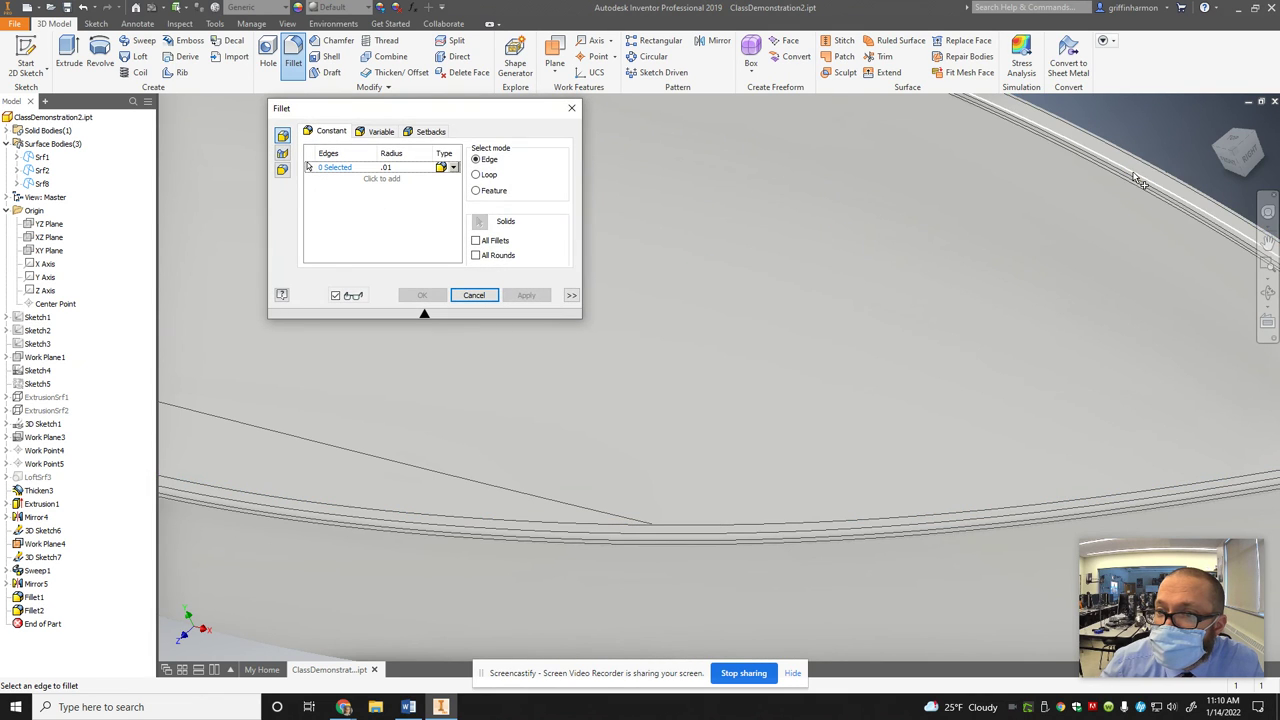
Fillet the remaining inner and lower outer edges of the -Z rail with a 0.01 in radius
left_click(1256, 136)
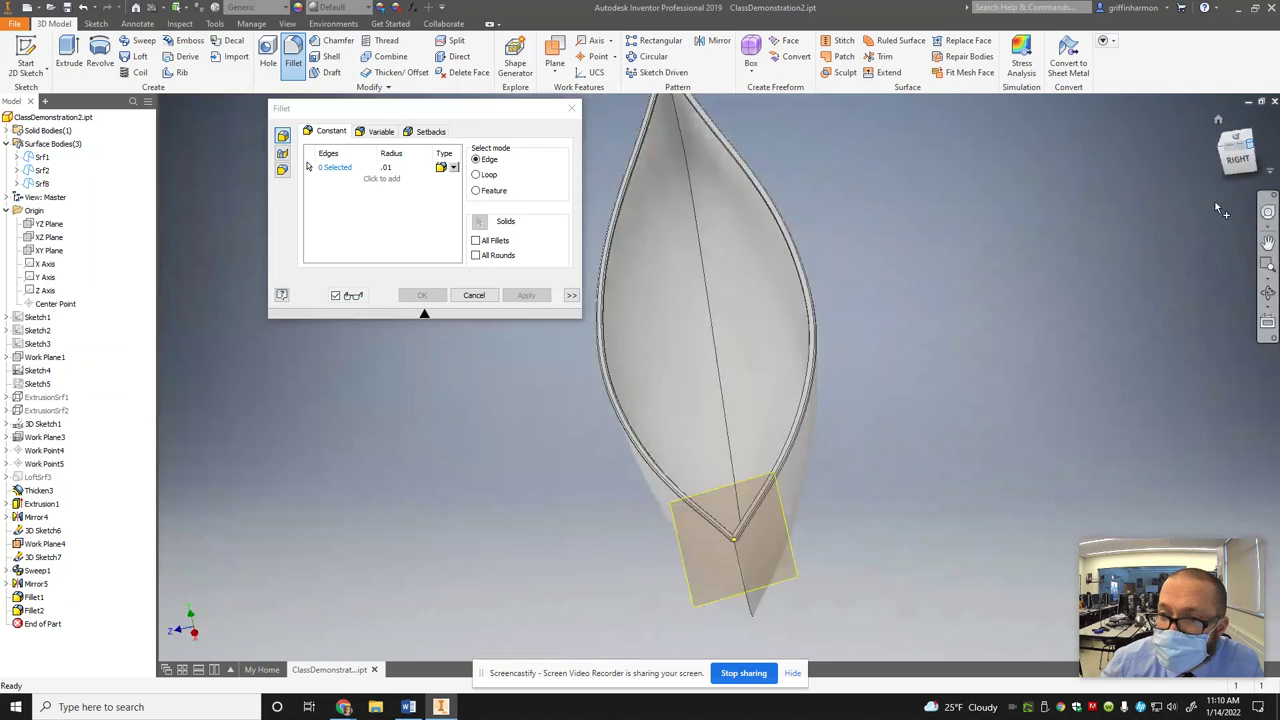
scroll(556, 453, "up", 5)
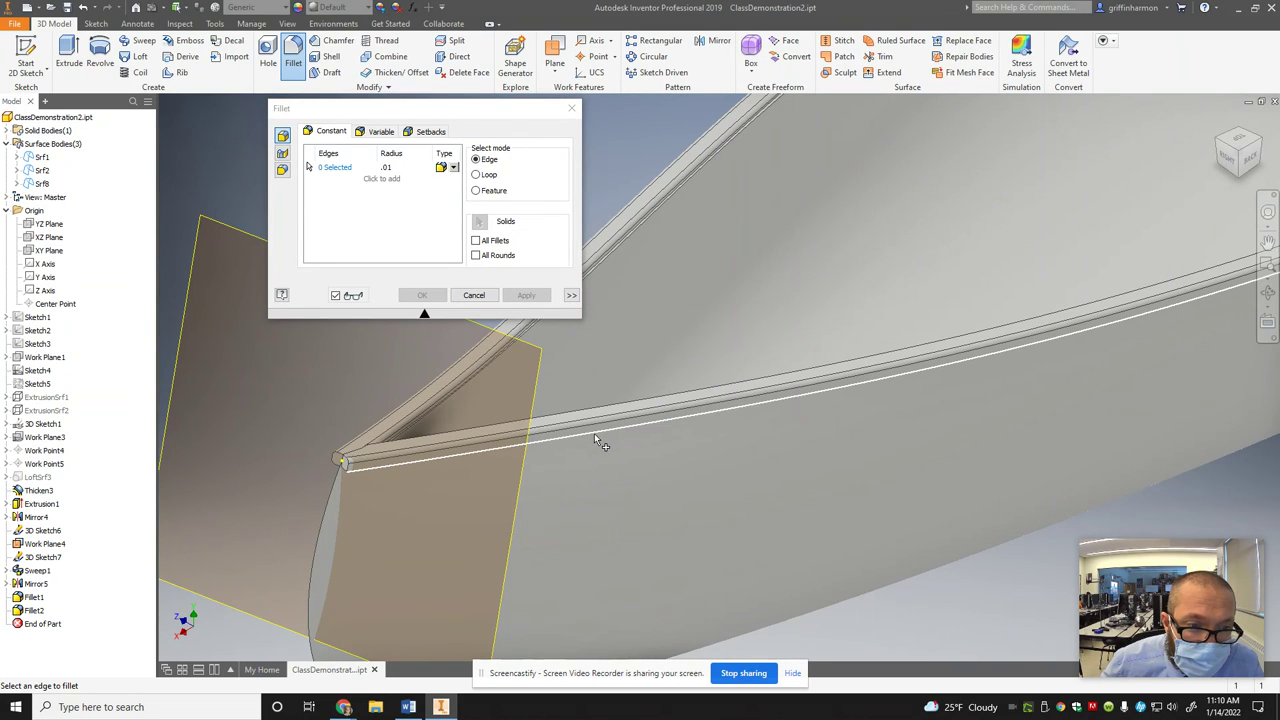
left_click(602, 413)
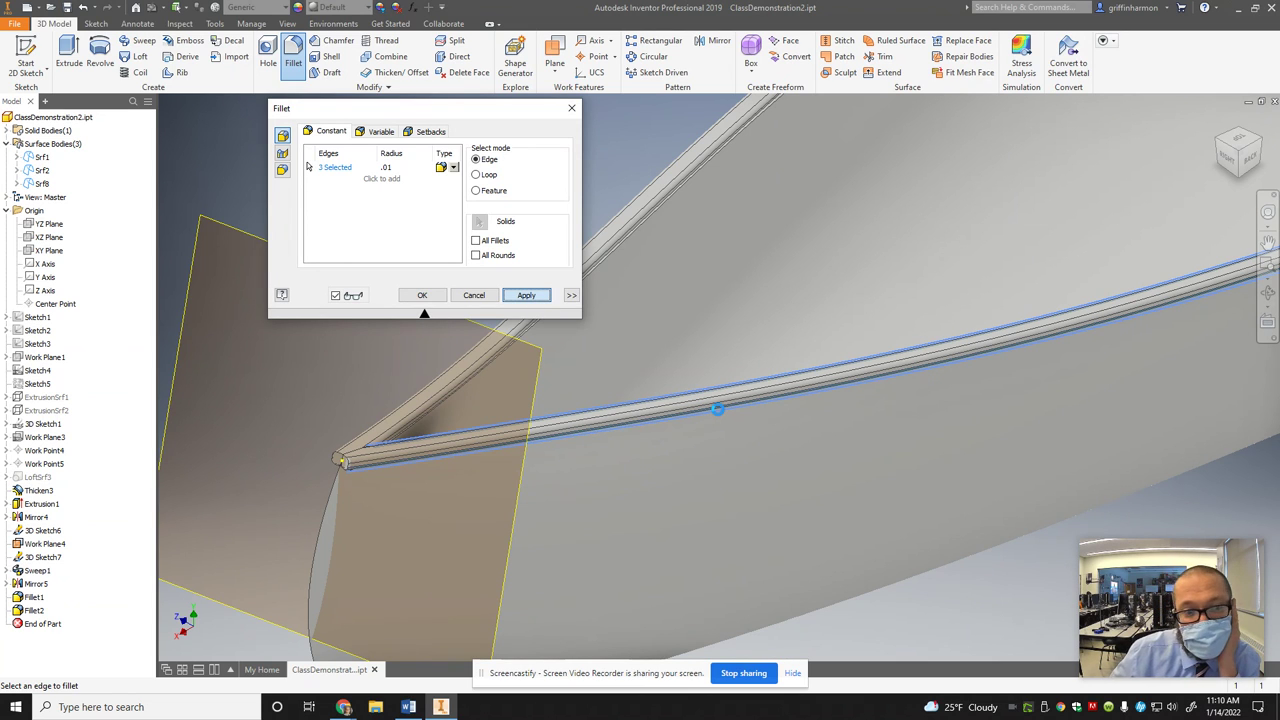
key("Return")
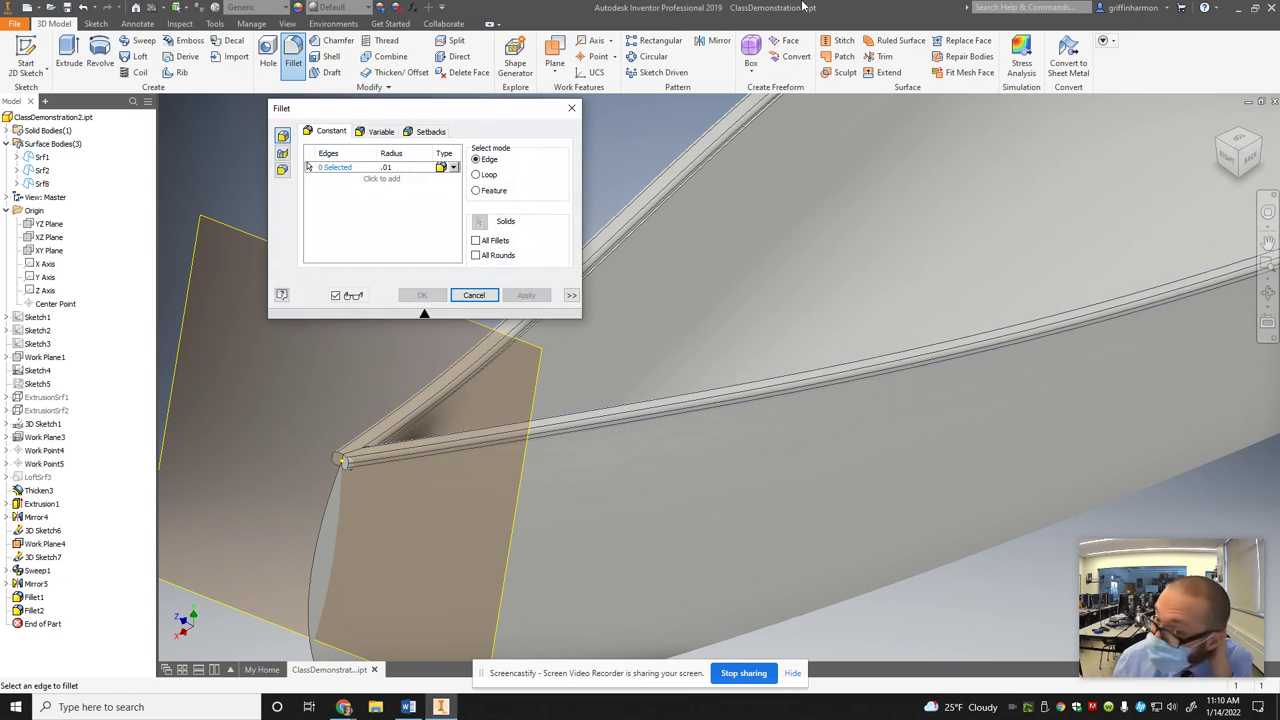
Leave the Fillet command and examine the rounded rails where they overlap at the -X tip and along the whole hull
scroll(1070, 224, "down", 5)
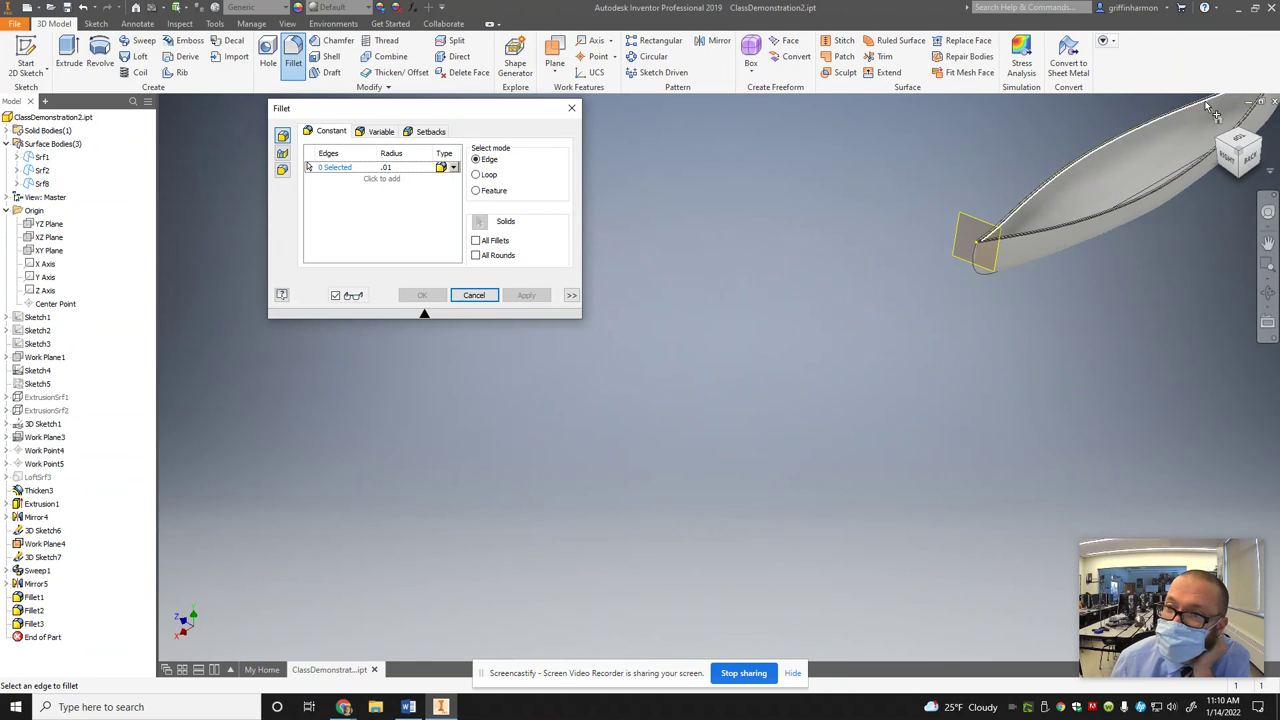
scroll(1143, 168, "up", 5)
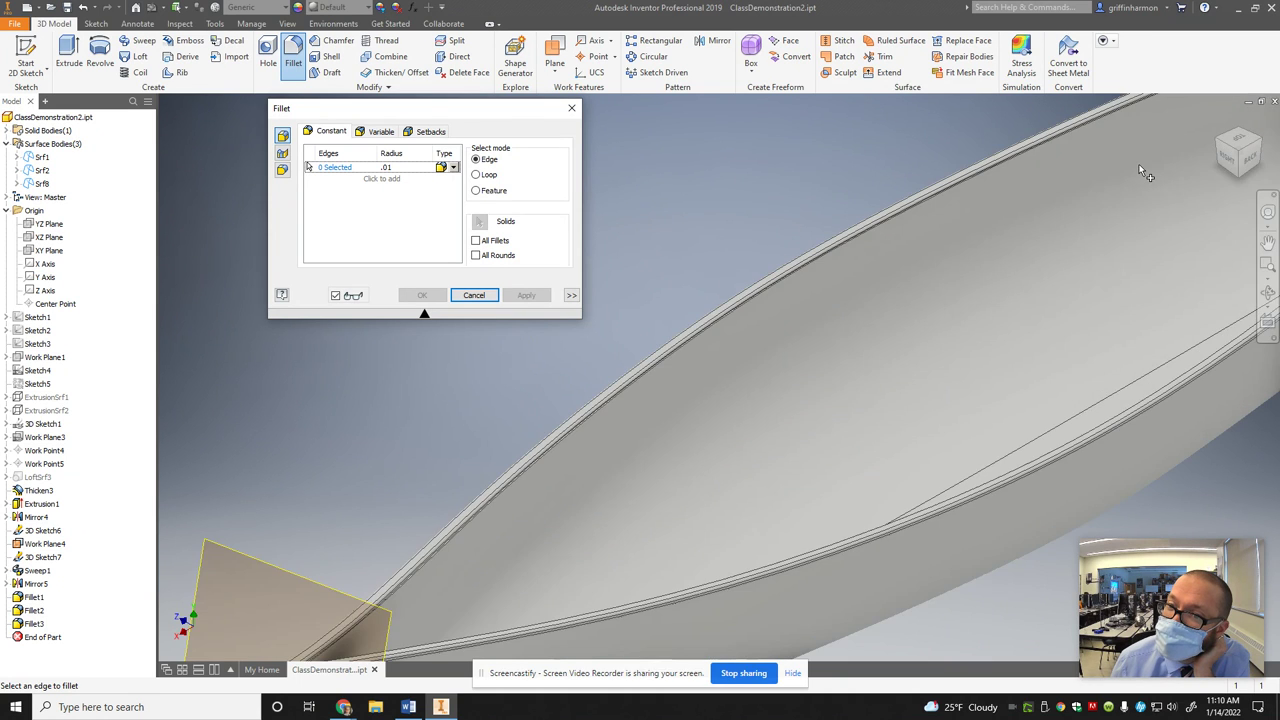
scroll(1146, 168, "down", 4)
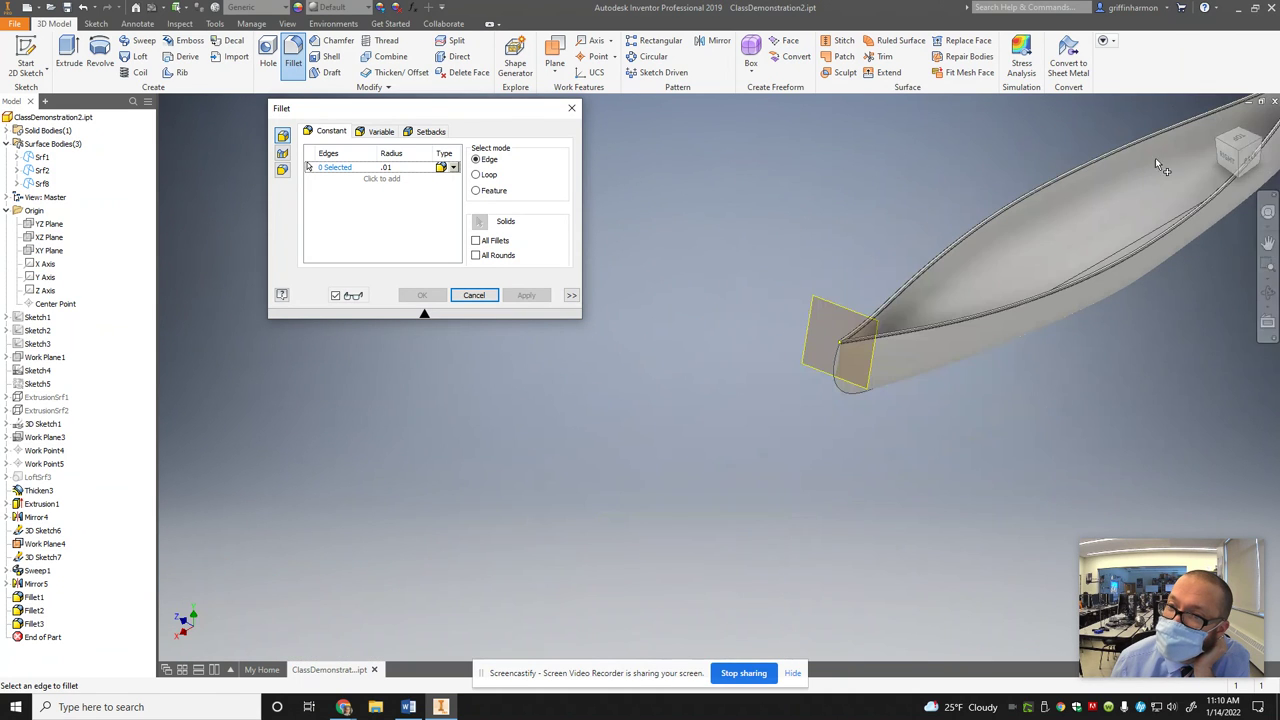
left_click(1260, 145)
scroll(875, 530, "up", 5)
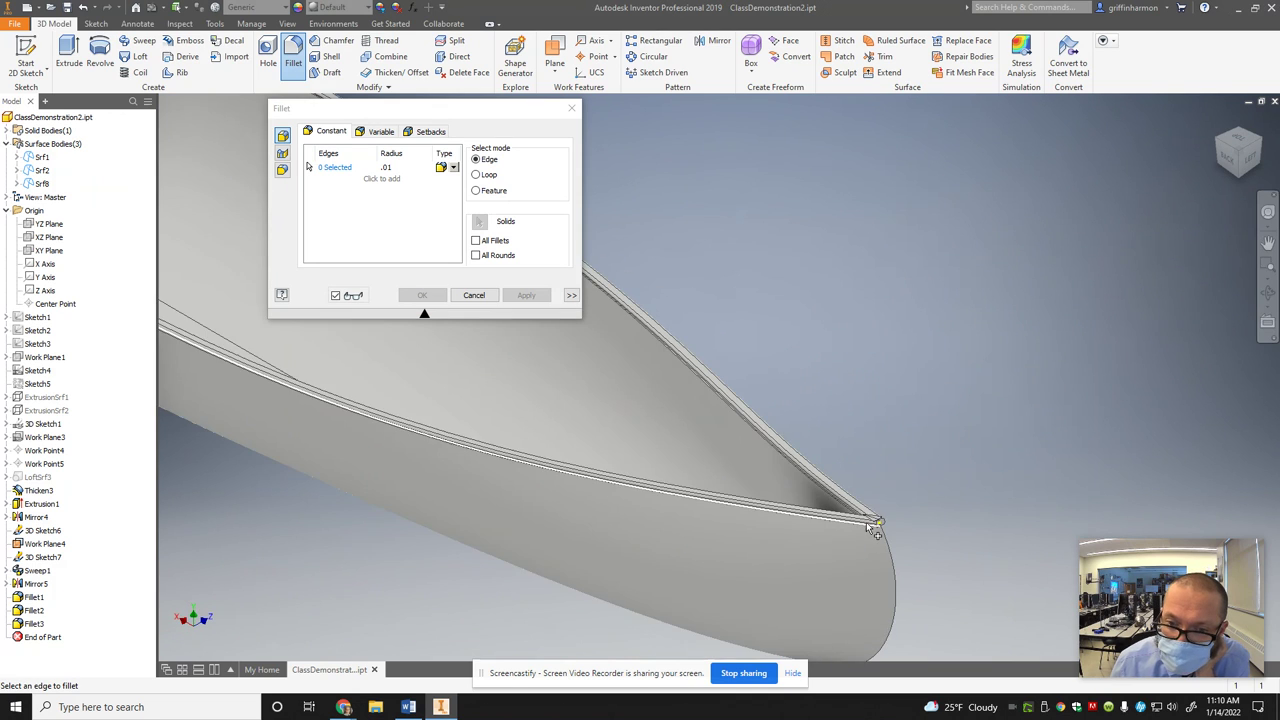
scroll(875, 530, "up", 2)
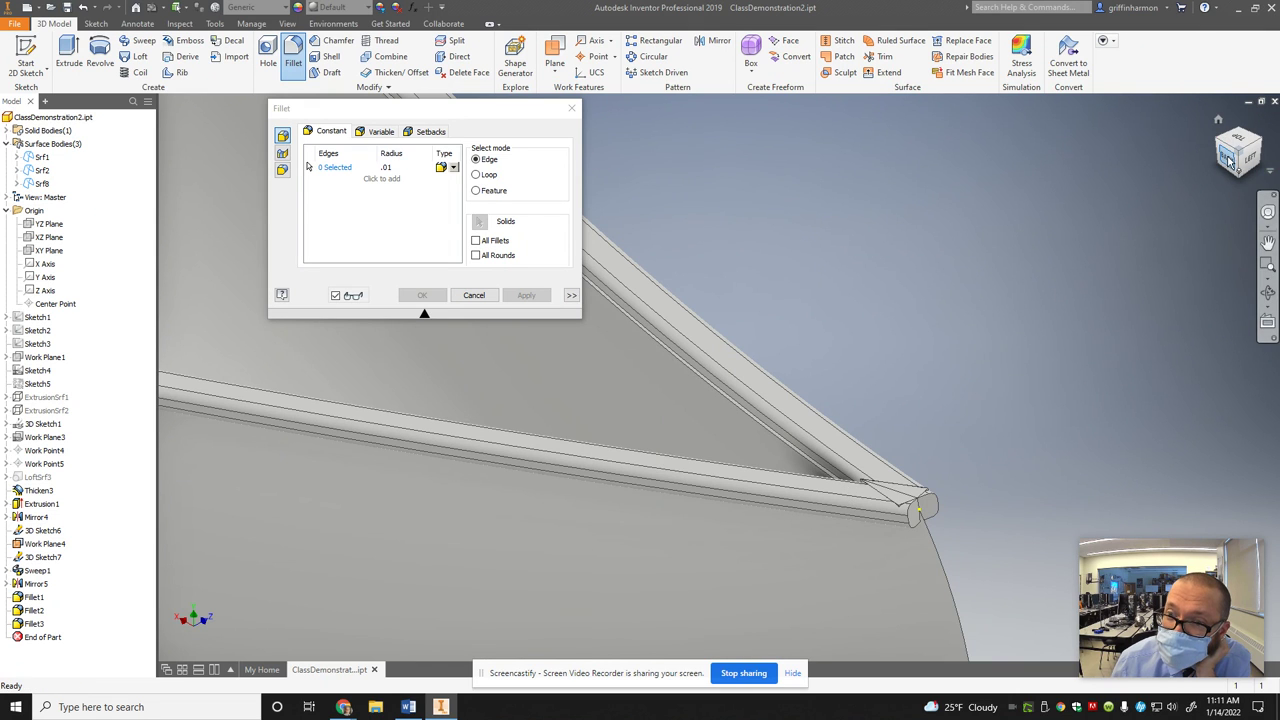
left_click(1258, 138)
left_click_drag(1260, 133, 1218, 138)
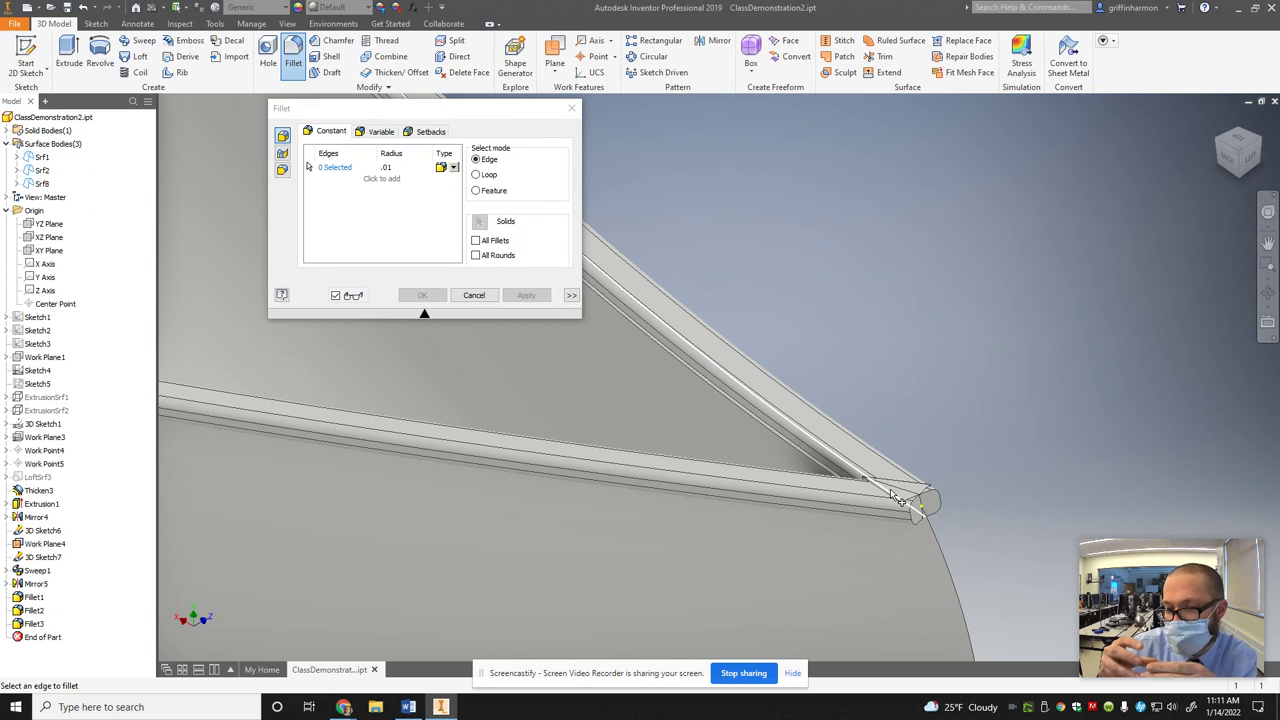
left_click(474, 295)
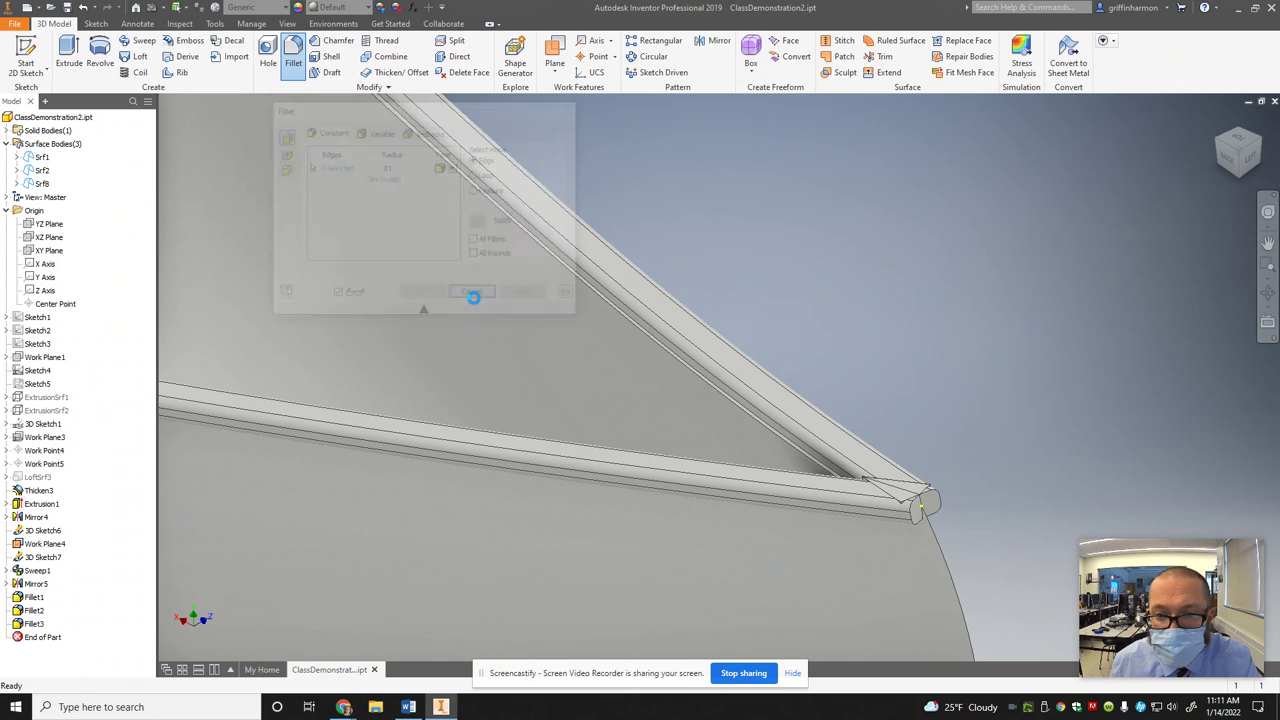
mouse_move(1237, 172)
left_mouse_down()
mouse_move(1236, 130)
mouse_move(1236, 171)
left_mouse_up()
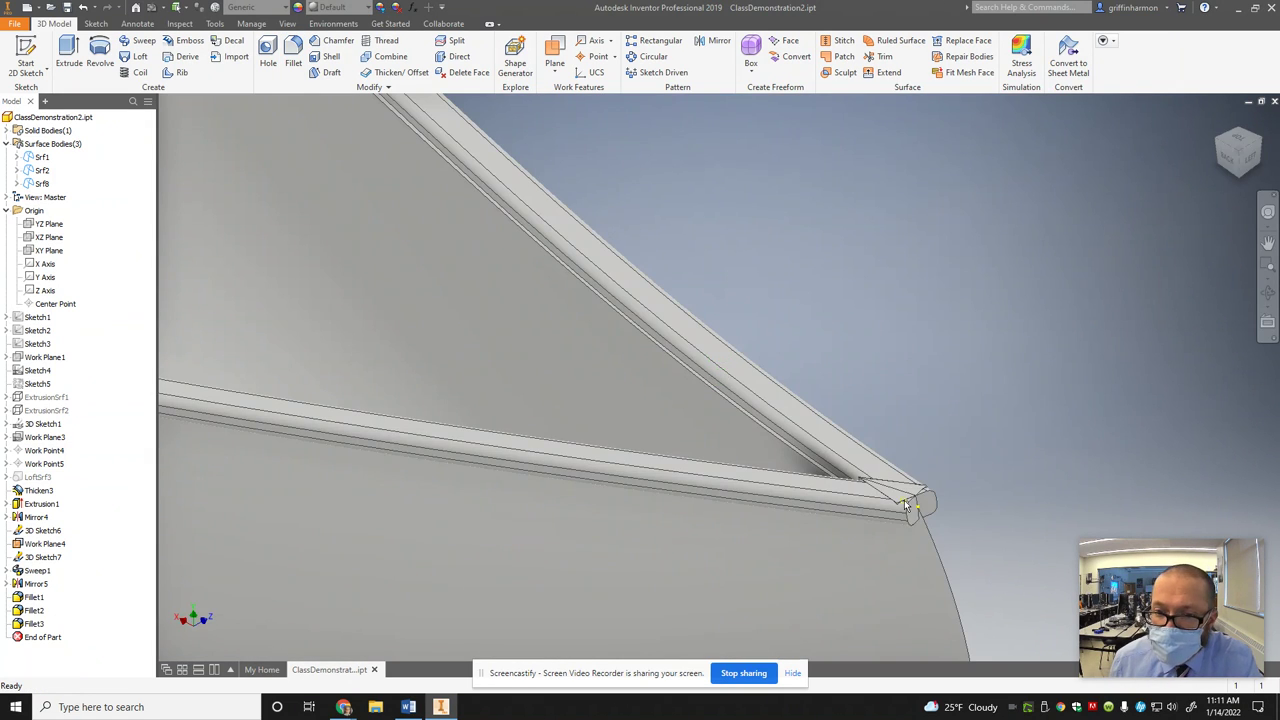
scroll(820, 475, "up", 3)
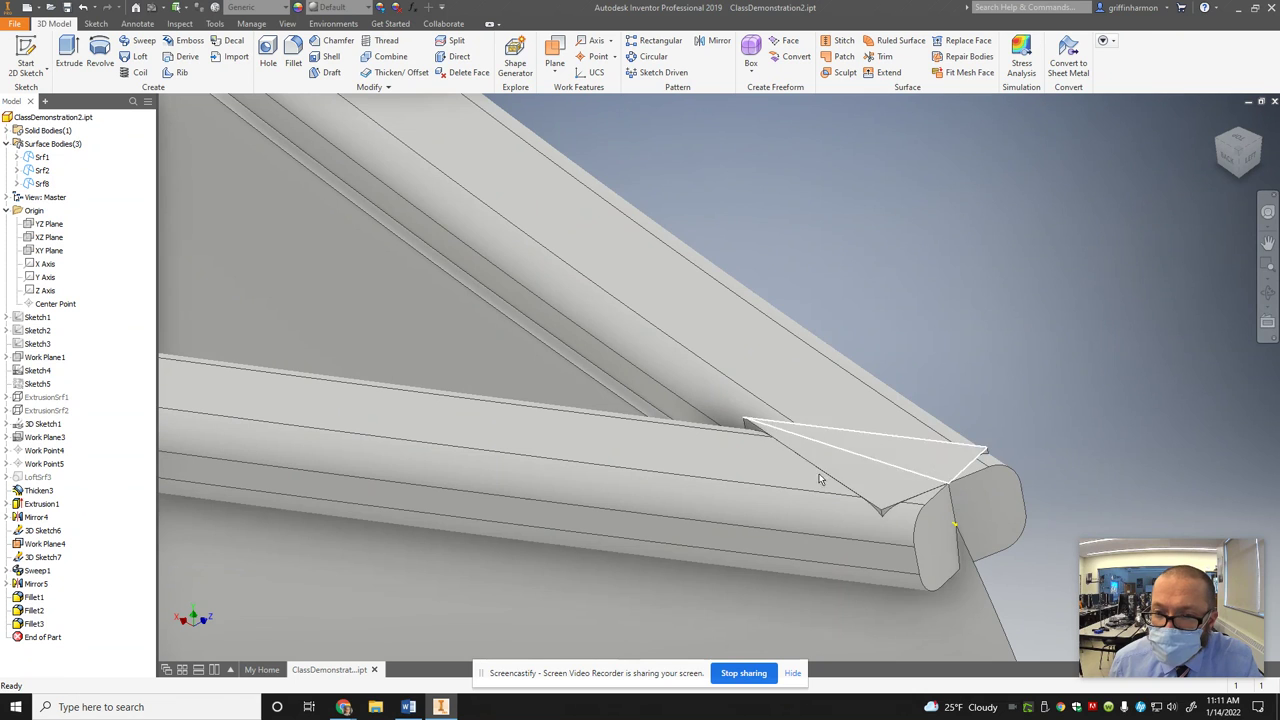
left_click(1218, 119)
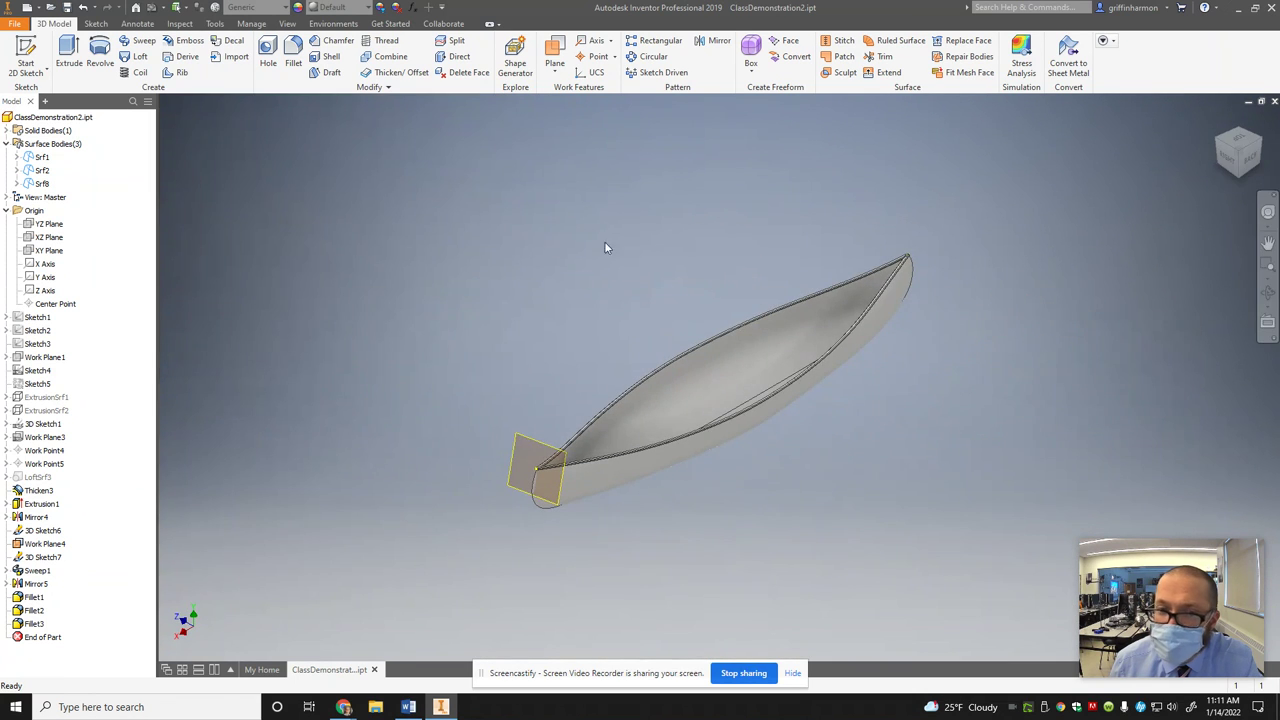
scroll(445, 508, "up", 5)
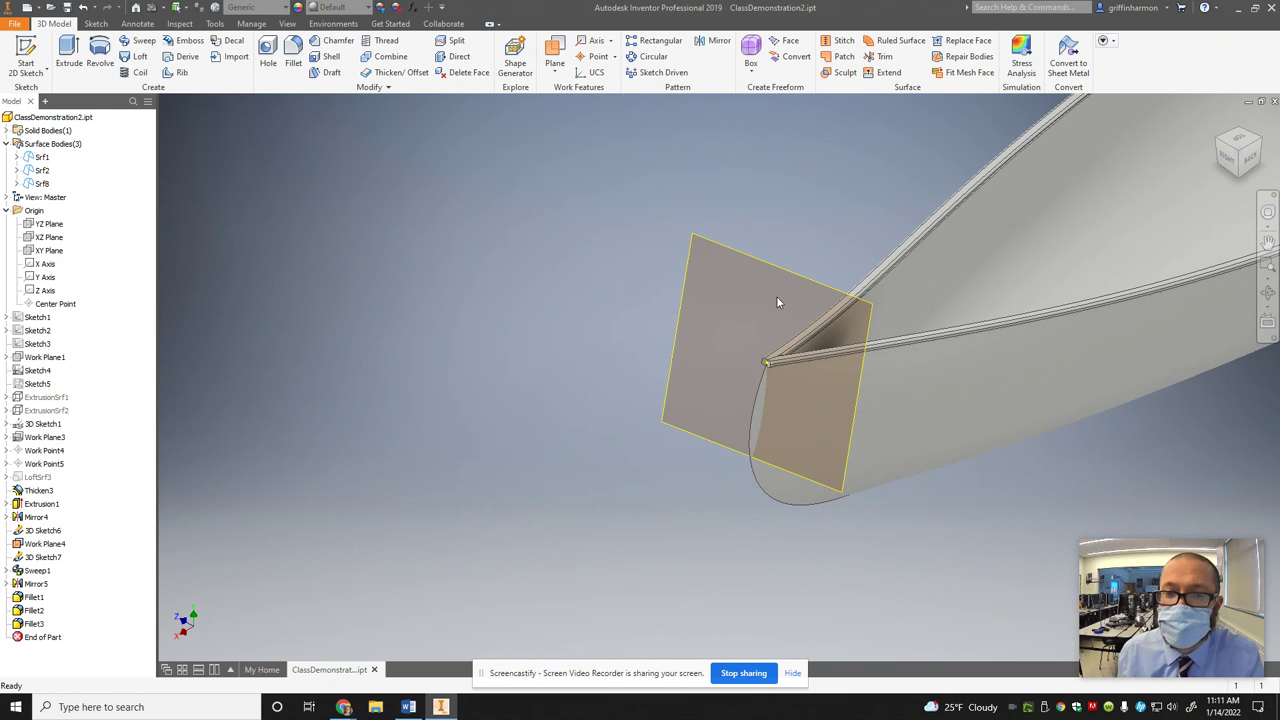
scroll(980, 376, "down", 5)
scroll(1119, 286, "up", 4)
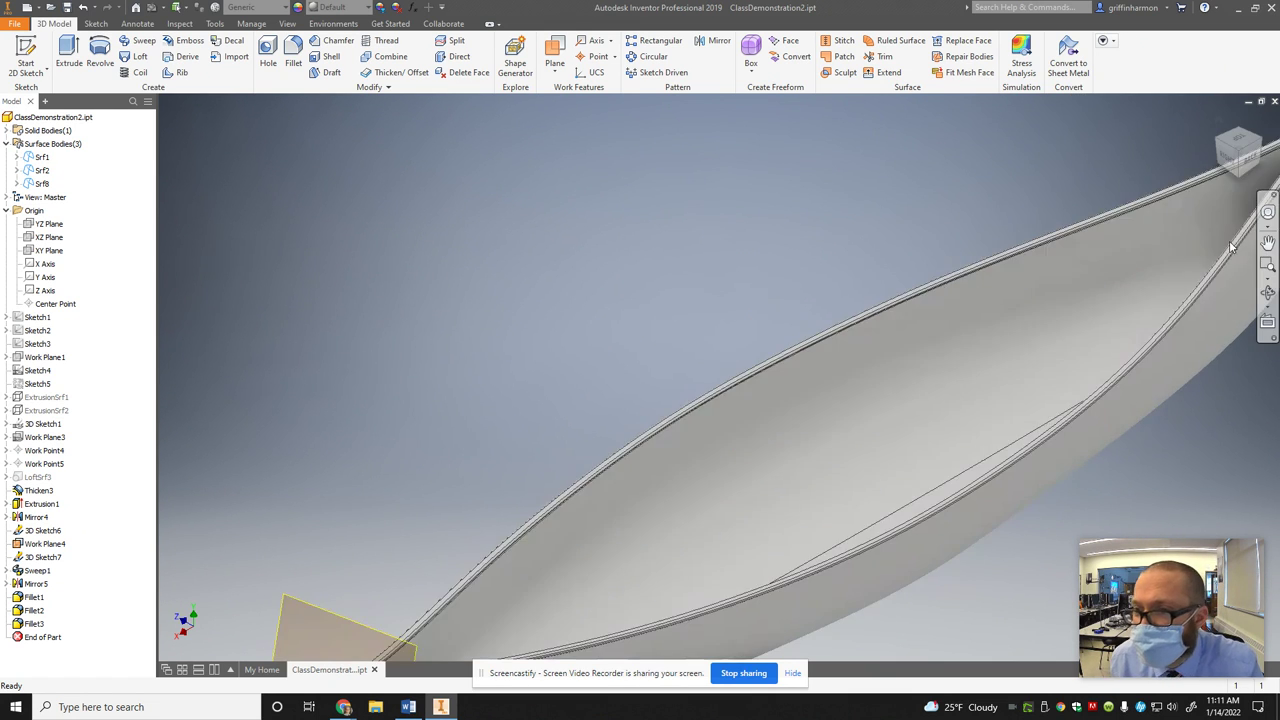
scroll(1232, 248, "down", 4)
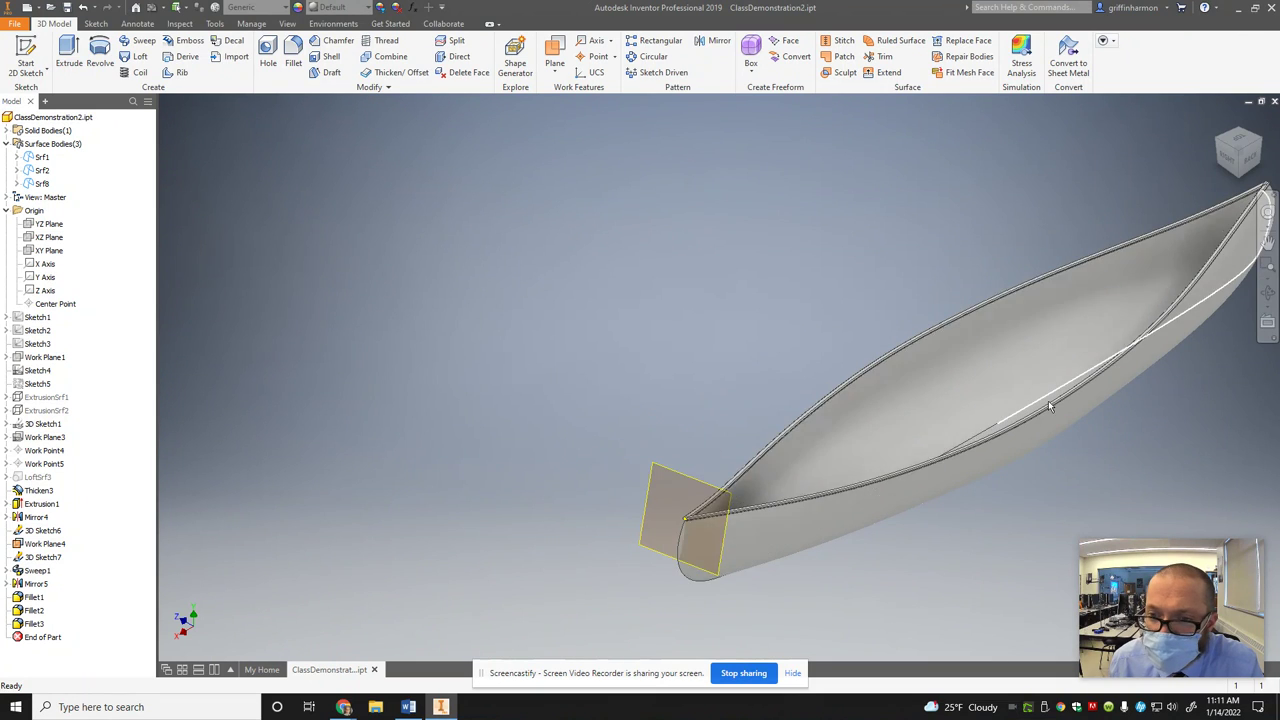